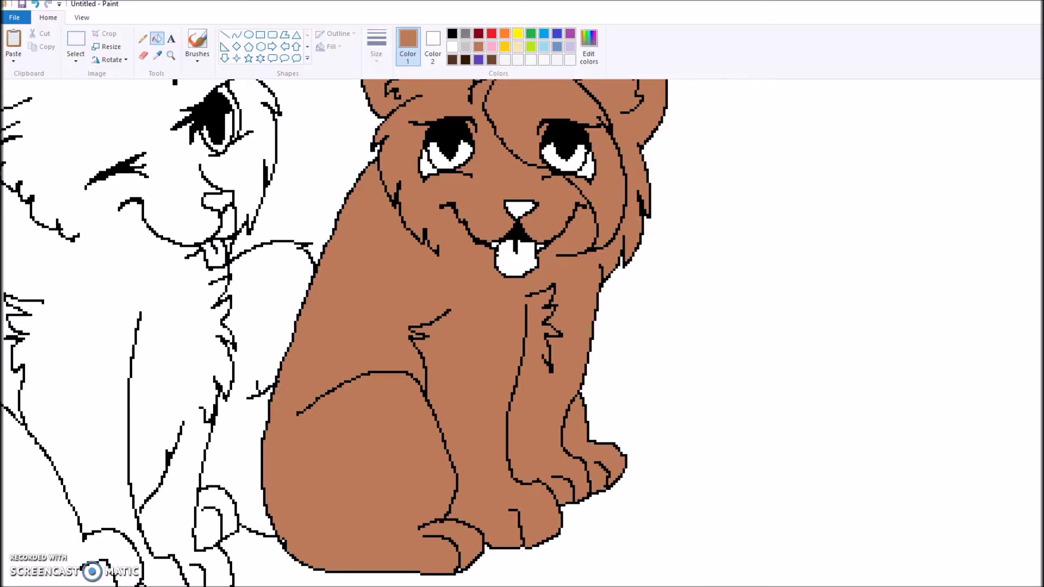
Step: Fill the white tail behind the brown canine with the same brown as its body
left_click(266, 322)
scroll(267, 321, "up", 2)
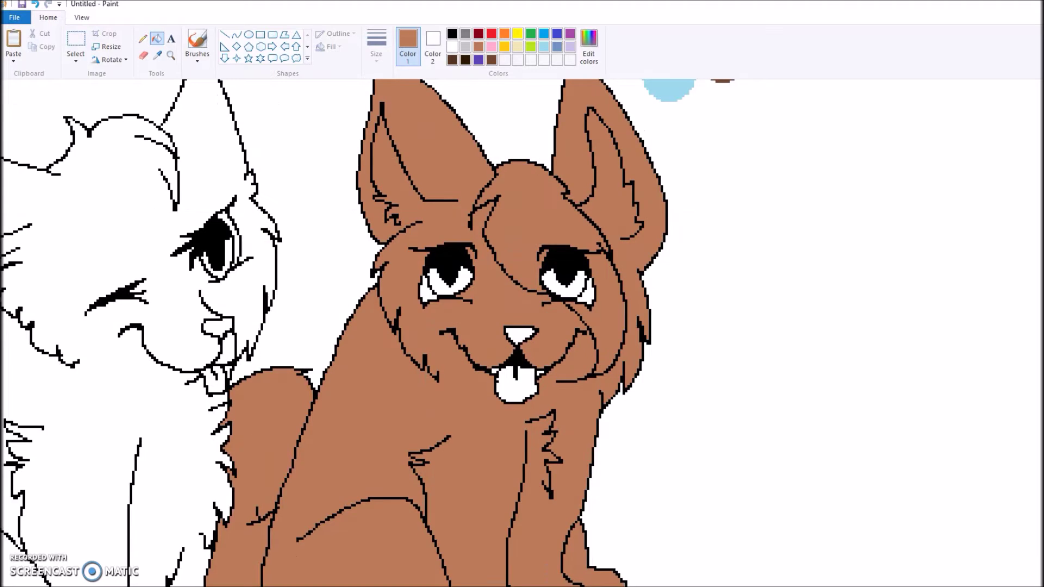
scroll(522, 327, "up", 3)
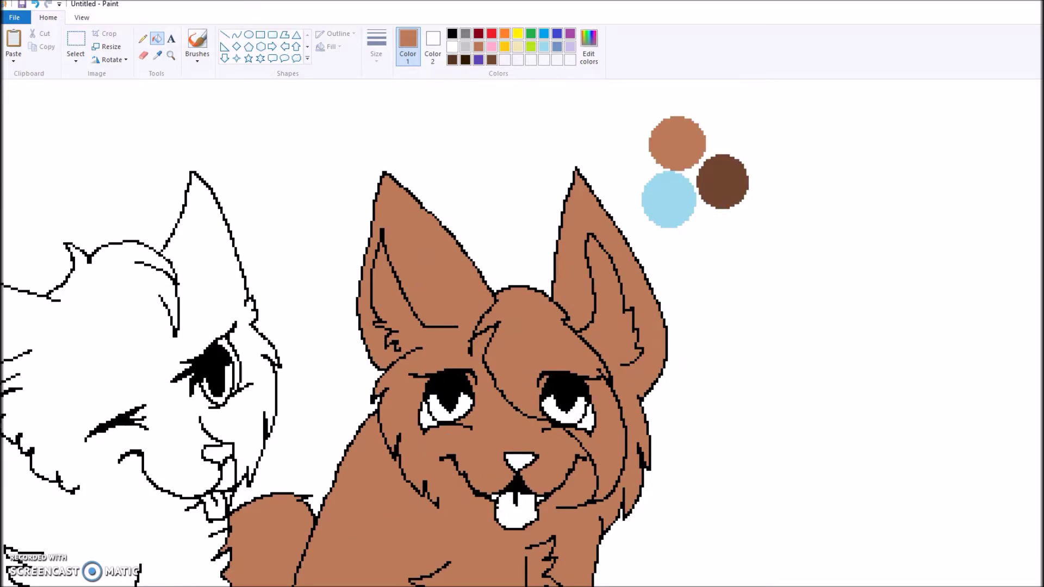
Step: Sample the light blue from the reference colour circle beside the brown canine's ears as the drawing colour
left_click(170, 56)
left_click(593, 388)
left_click(503, 373)
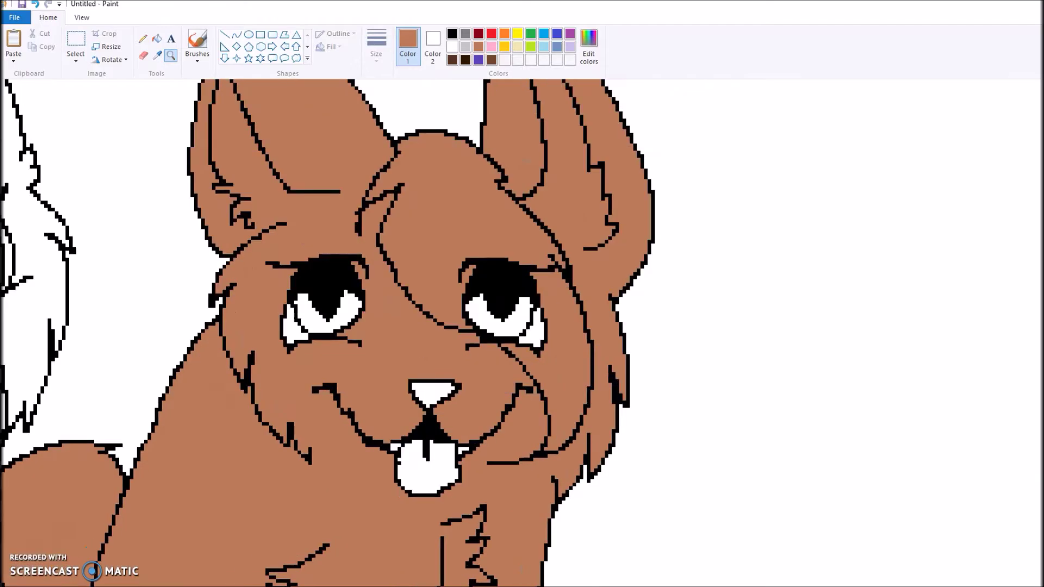
scroll(522, 326, "up", 5)
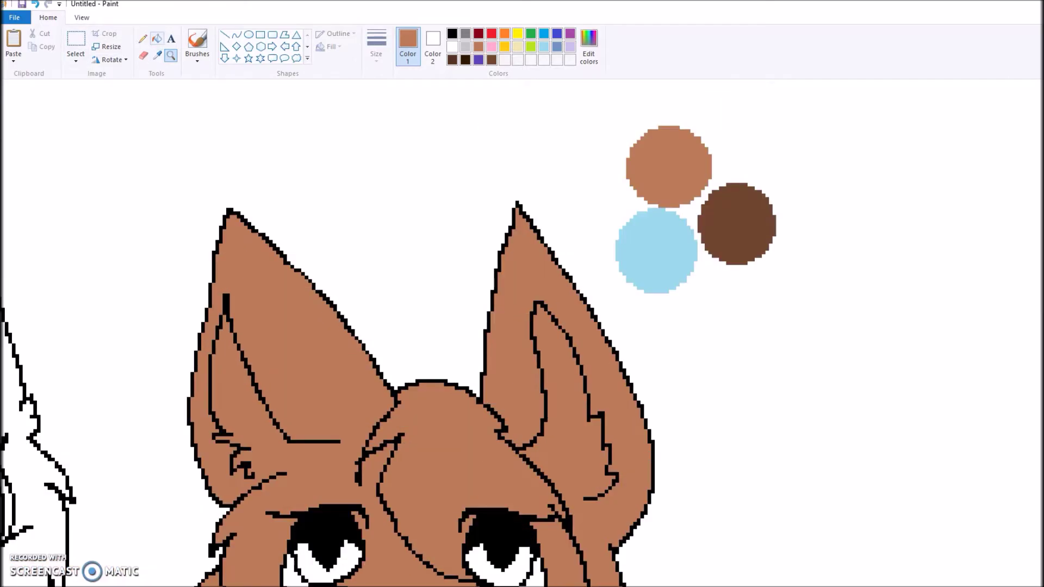
left_click(157, 55)
left_click(656, 250)
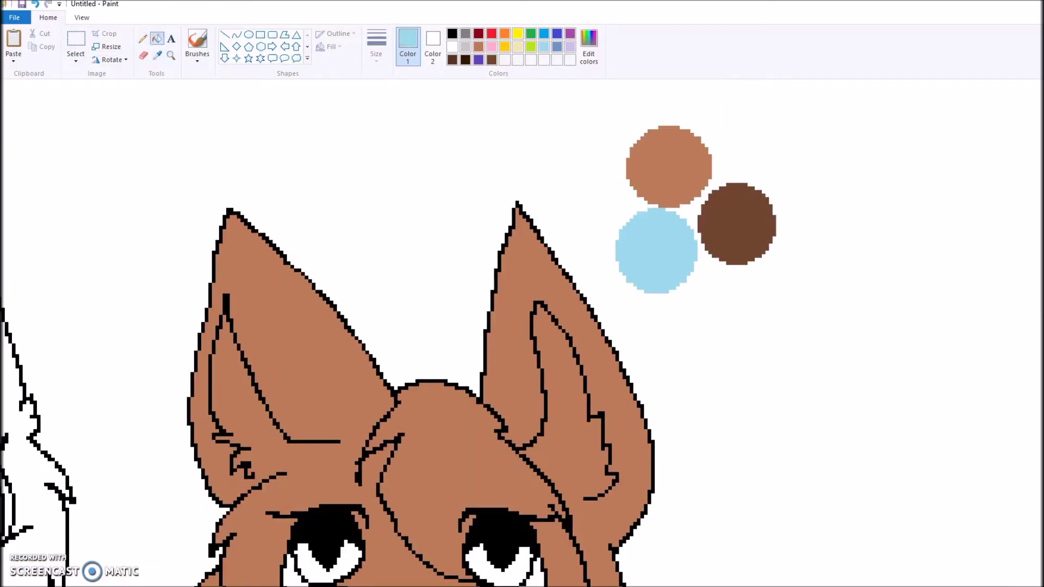
Step: Draw a jagged light-blue edge beside the brown canine's right-hand eye and fill the cheek patch below it with light blue
scroll(522, 332, "down", 5)
left_click(143, 39)
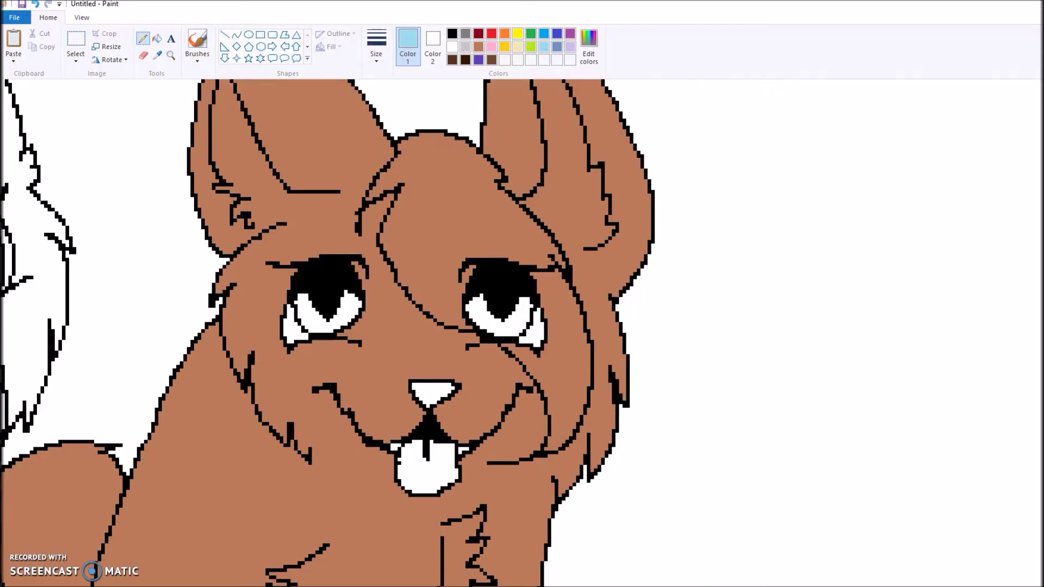
mouse_move(555, 271)
left_mouse_down()
mouse_move(567, 338)
mouse_move(541, 288)
mouse_move(552, 342)
left_mouse_up()
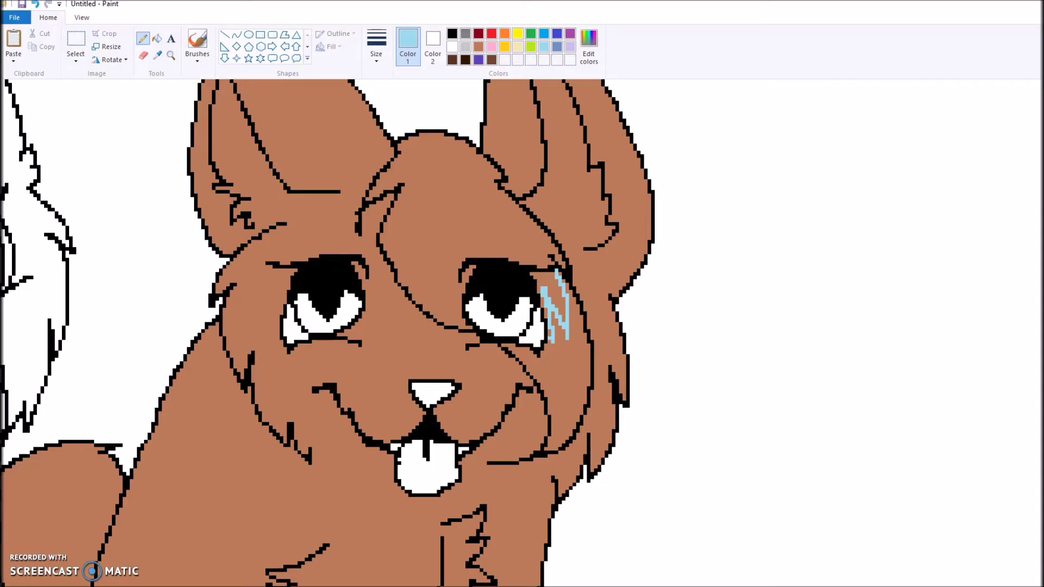
left_click(157, 39)
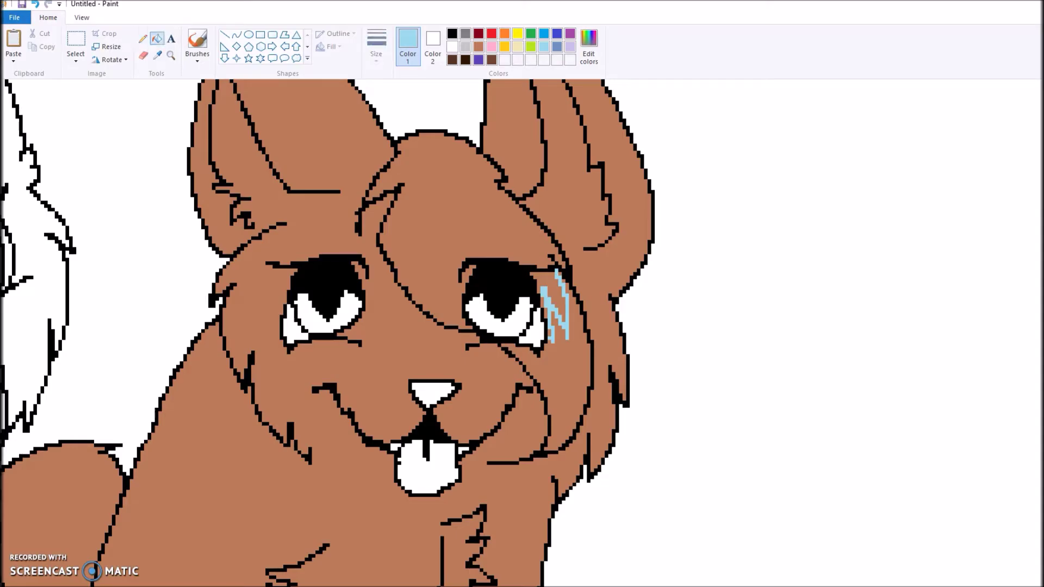
left_click(565, 366)
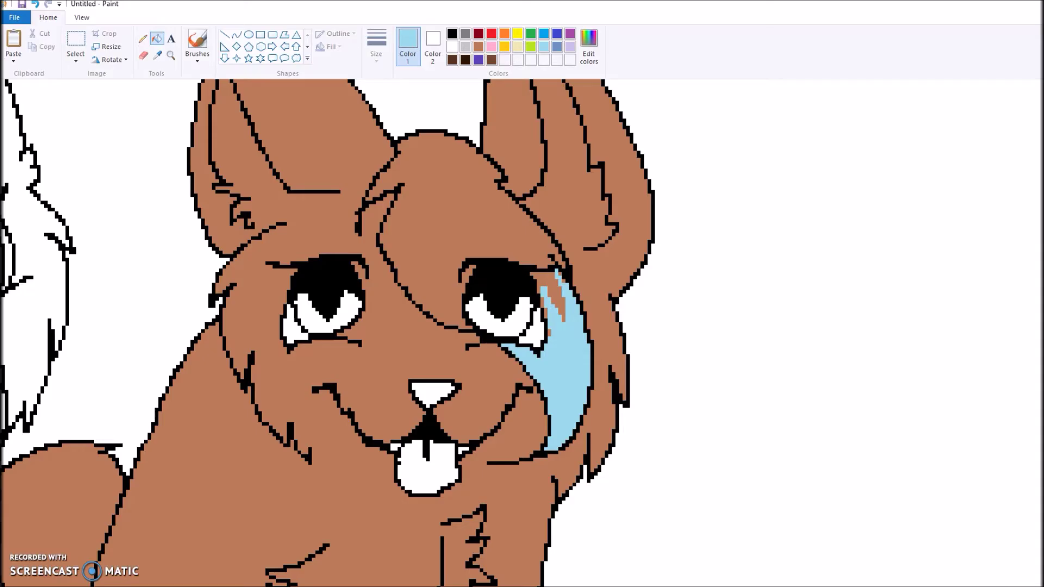
Step: Draw jagged light-blue fur lines with the Pencil across the brown canine's lower front legs and beside its hind paw
left_click(143, 38)
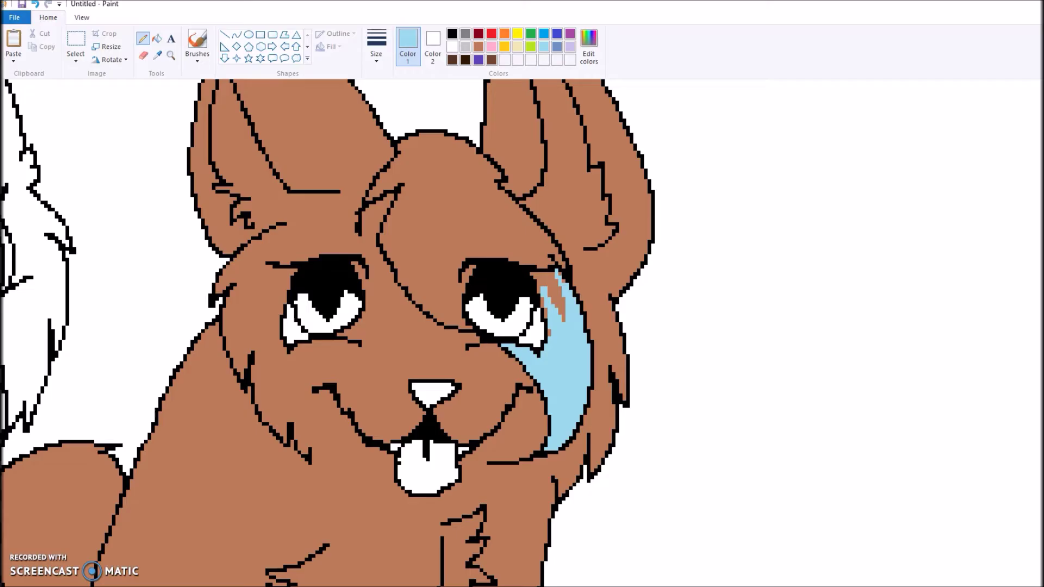
scroll(328, 333, "down", 3)
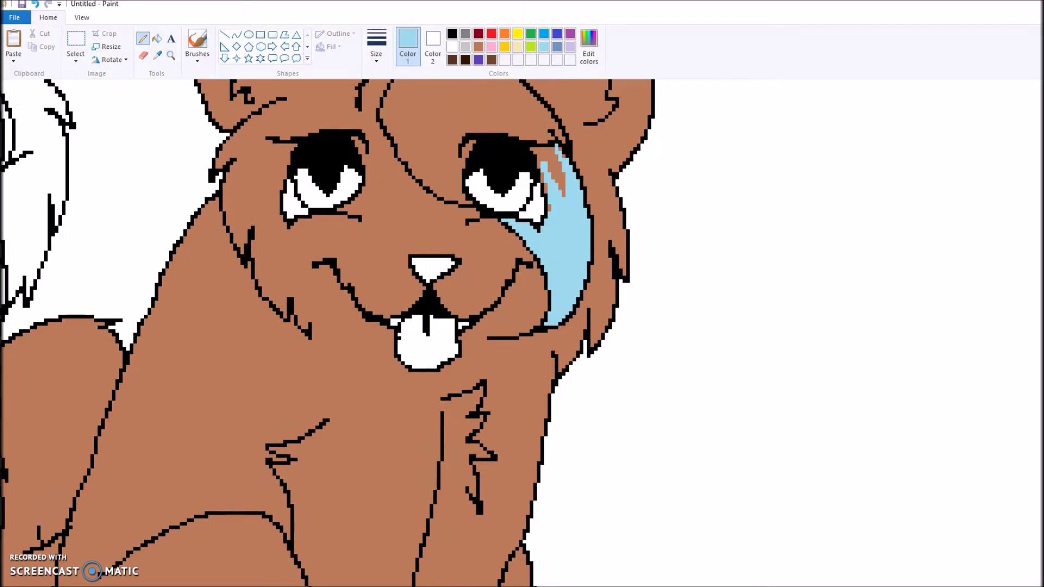
scroll(328, 333, "up", 3)
scroll(356, 333, "up", 2)
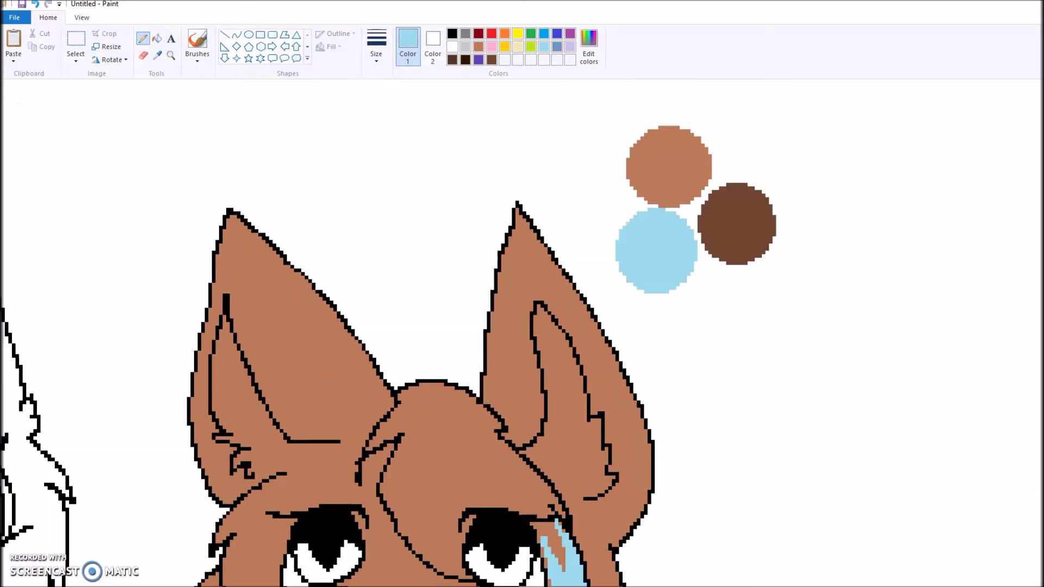
scroll(356, 333, "down", 6)
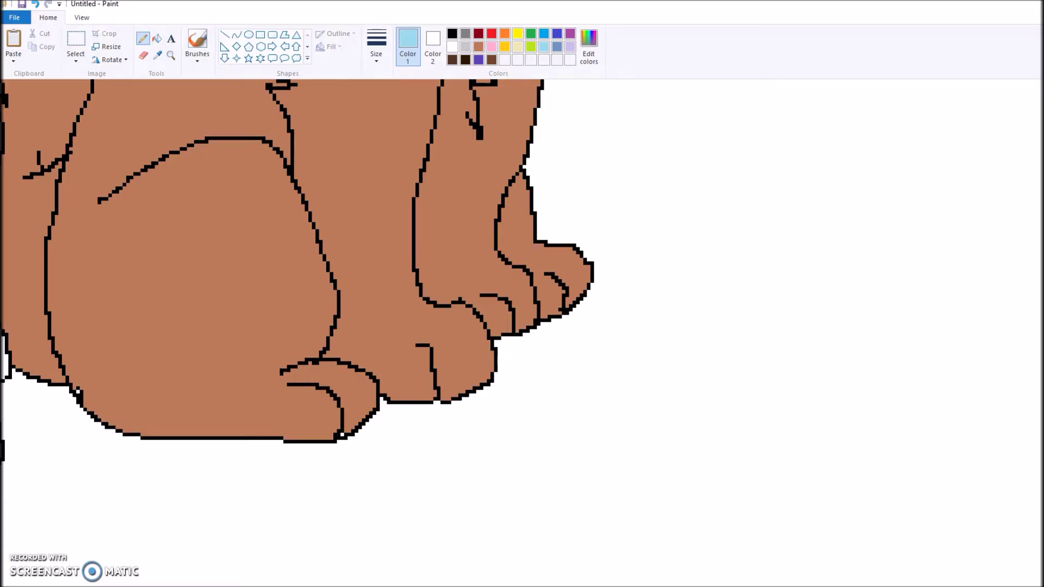
mouse_move(328, 256)
left_mouse_down()
mouse_move(360, 288)
mouse_move(367, 237)
mouse_move(392, 284)
mouse_move(397, 245)
mouse_move(411, 268)
left_mouse_up()
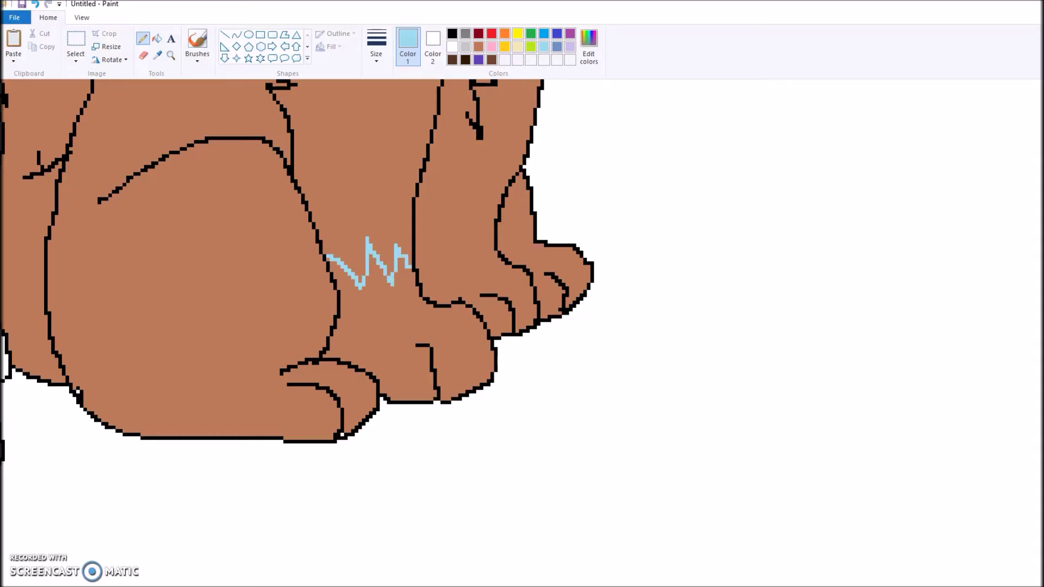
mouse_move(417, 260)
left_mouse_down()
mouse_move(428, 231)
mouse_move(443, 248)
mouse_move(460, 227)
mouse_move(491, 247)
left_mouse_up()
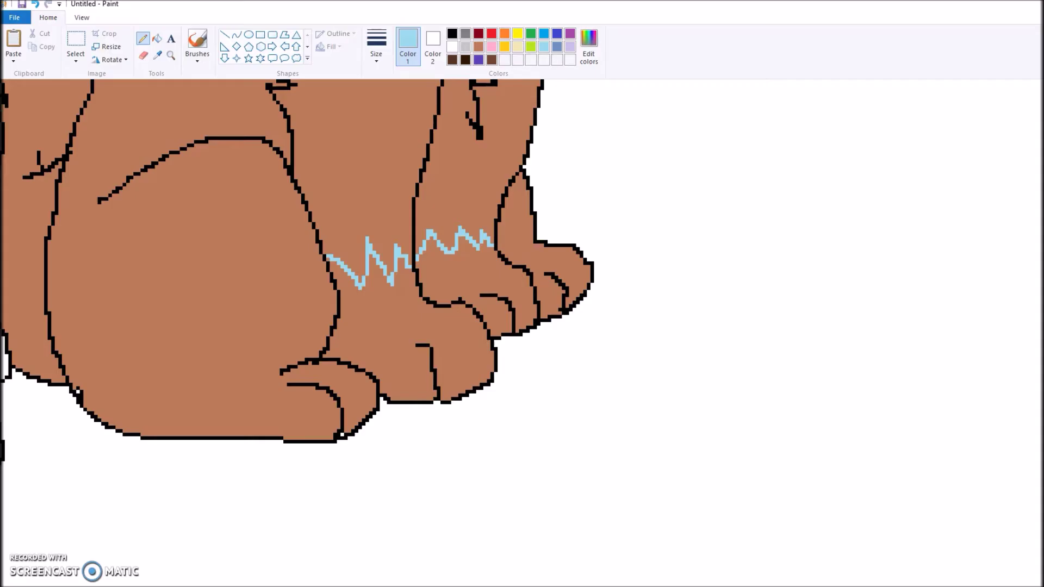
mouse_move(284, 367)
left_mouse_down()
mouse_move(216, 393)
mouse_move(256, 408)
mouse_move(220, 430)
mouse_move(247, 431)
mouse_move(218, 435)
left_mouse_up()
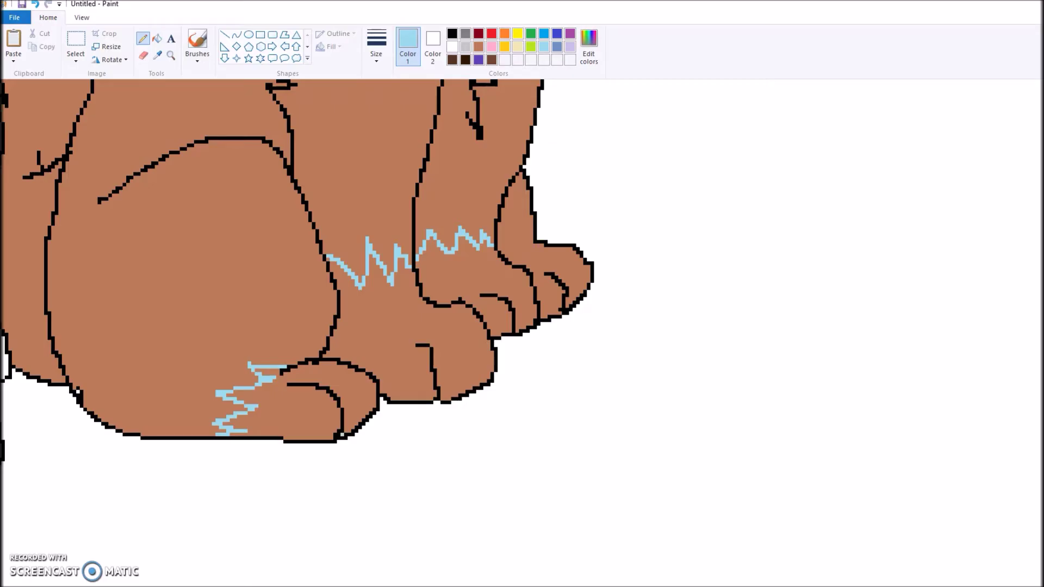
left_click_drag(533, 240, 498, 249)
Step: Fill all the paws below the jagged fur lines with light blue, keeping the black outlines
left_click(157, 38)
left_click(435, 303)
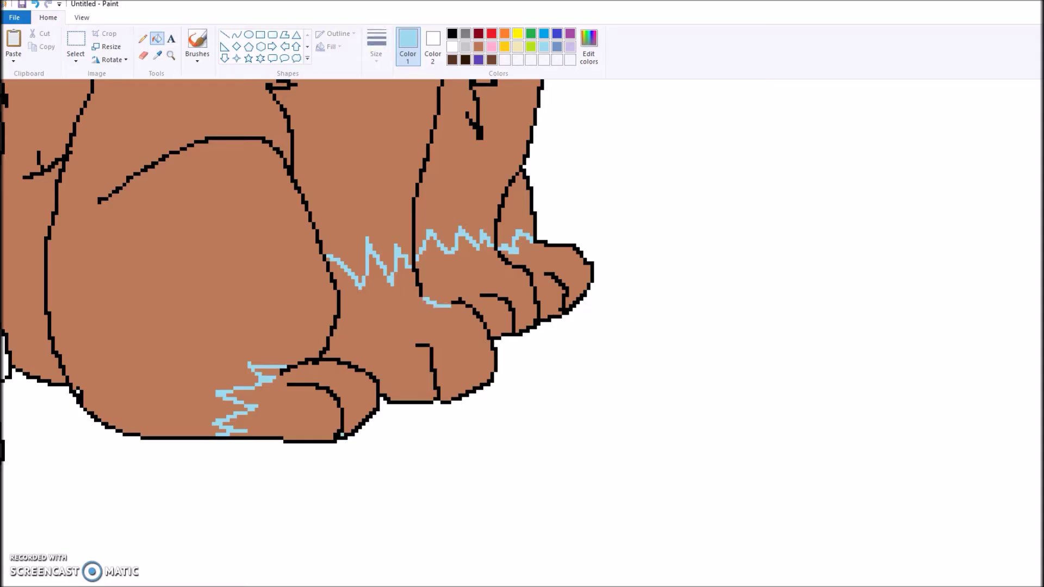
key("ctrl+z")
left_click(429, 323)
left_click(466, 276)
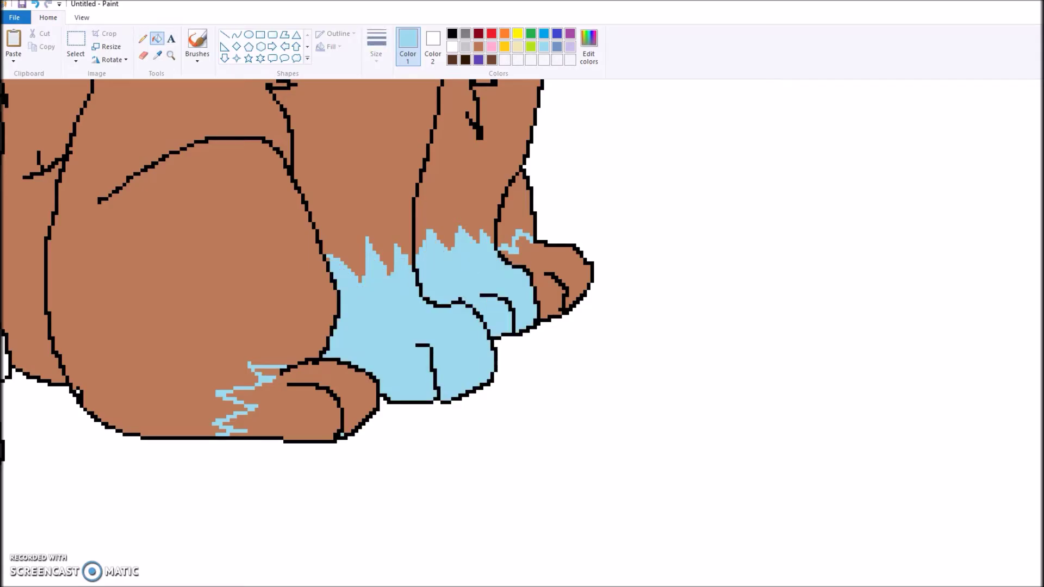
left_click(538, 258)
left_click(299, 410)
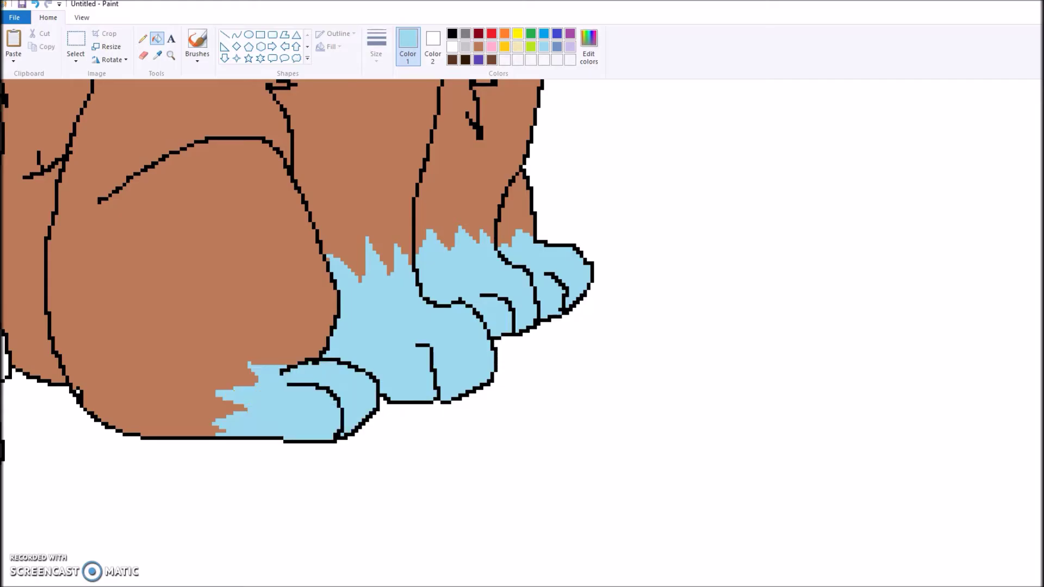
Step: Draw a jagged light-blue marking outline on the brown tail and fill the area beside the body with light blue
scroll(522, 332, "left", 9)
scroll(521, 332, "up", 4)
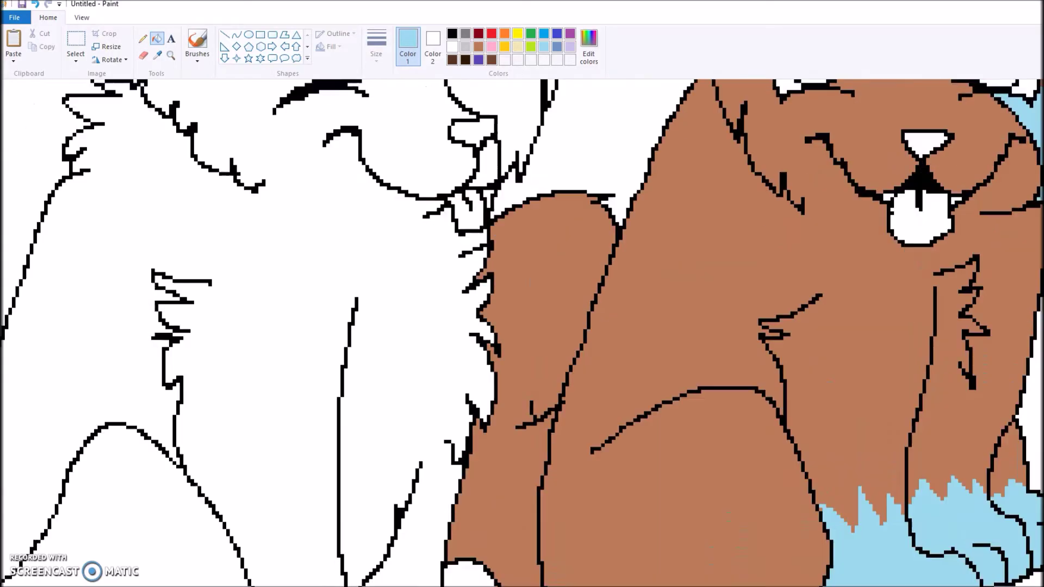
scroll(522, 332, "up", 2)
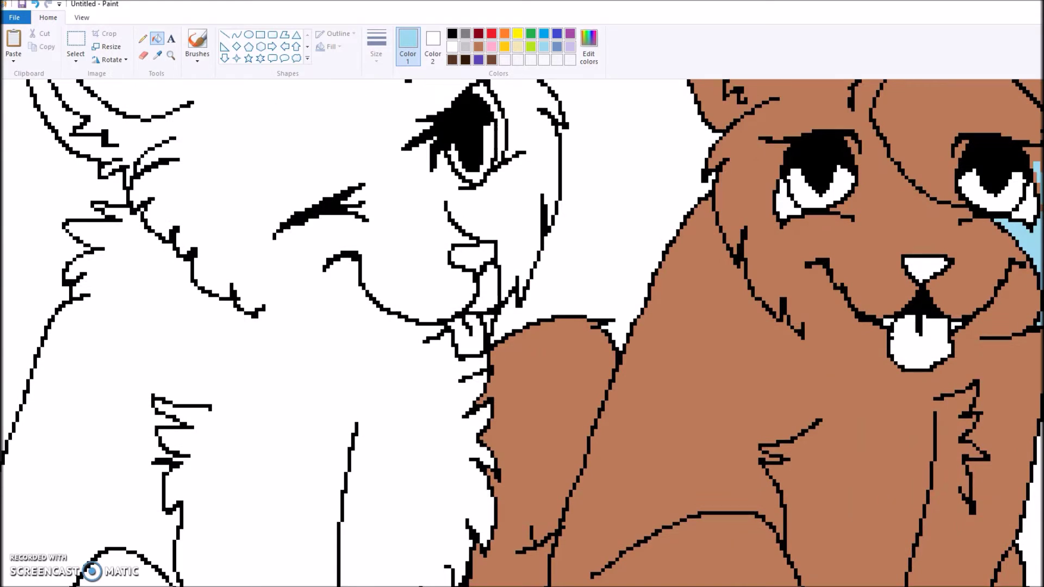
left_click(143, 38)
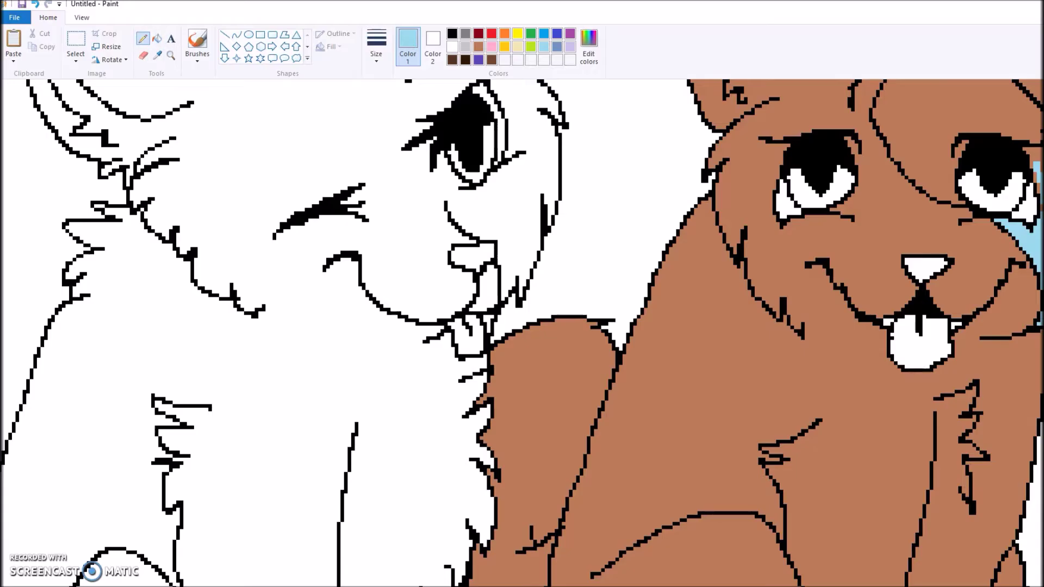
mouse_move(586, 320)
left_mouse_down()
mouse_move(539, 338)
mouse_move(578, 352)
mouse_move(545, 364)
mouse_move(523, 414)
mouse_move(550, 391)
mouse_move(529, 411)
mouse_move(520, 449)
mouse_move(528, 468)
mouse_move(558, 439)
mouse_move(535, 490)
mouse_move(579, 470)
left_mouse_up()
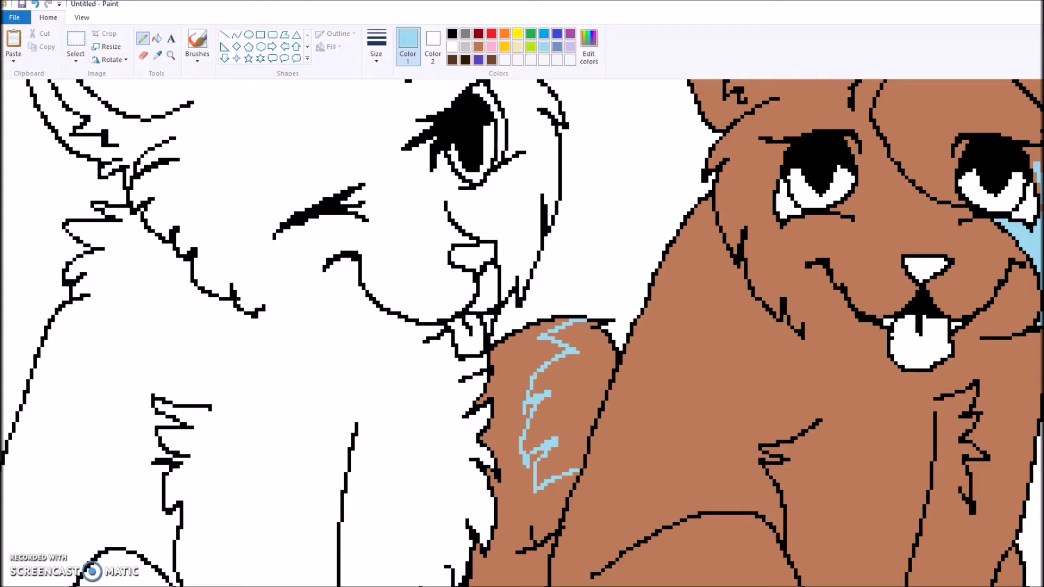
left_click(157, 38)
left_click(576, 391)
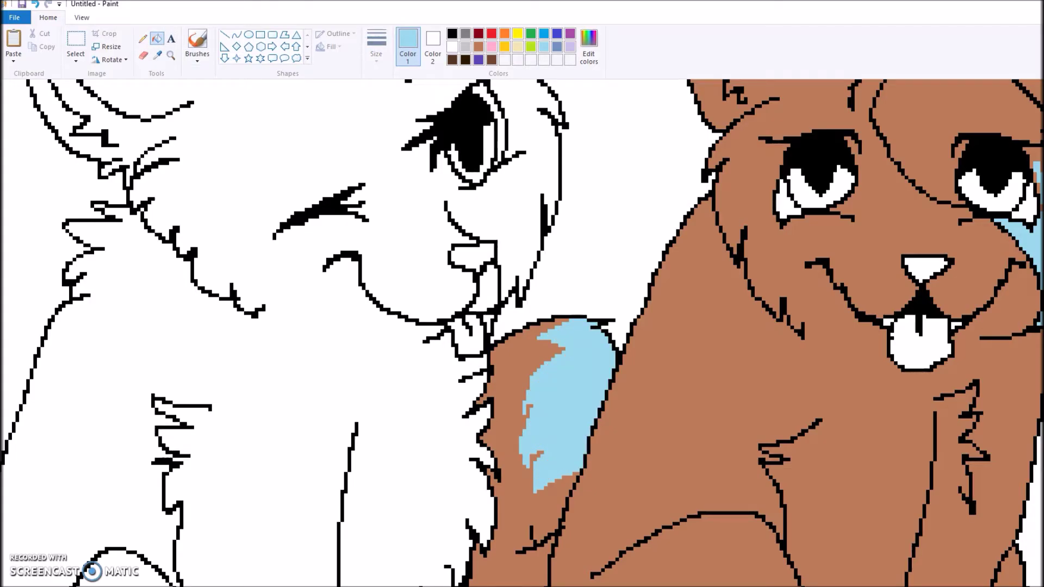
Step: Fill the brown canine's white nose with black
left_click(170, 54)
right_click(343, 255)
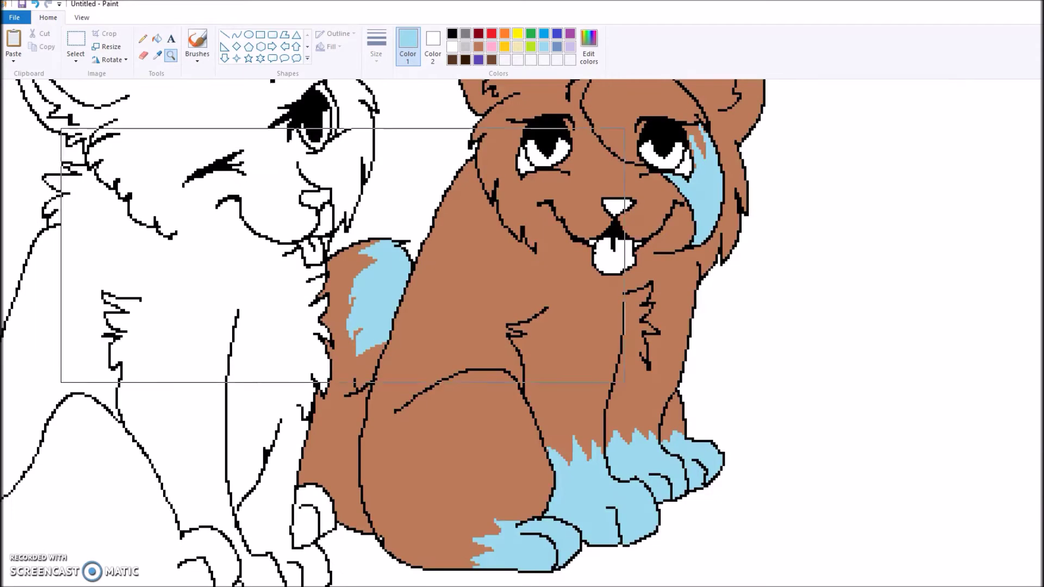
right_click(342, 255)
right_click(381, 255)
left_click(418, 305)
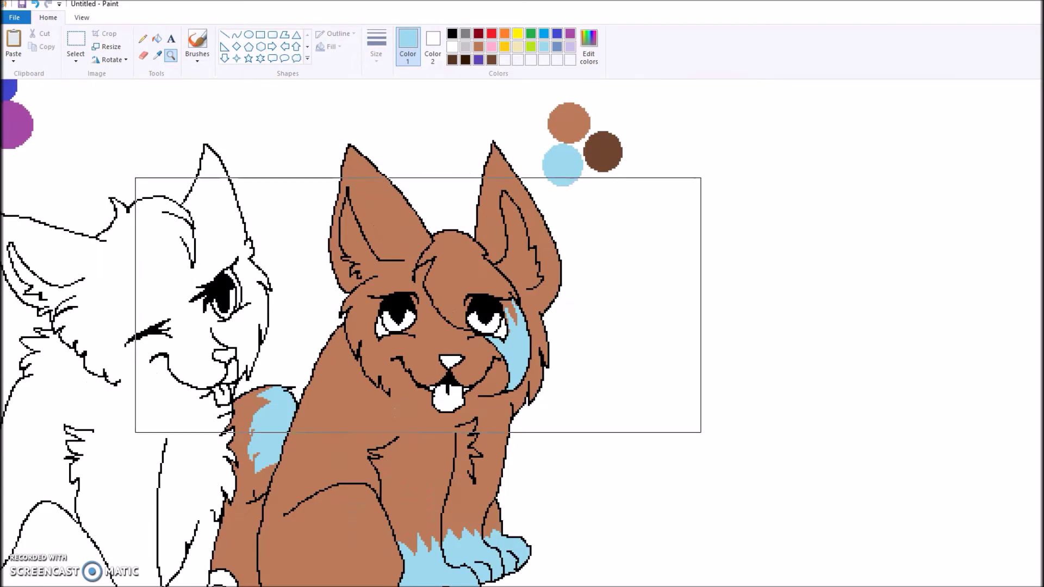
left_click(418, 305)
left_click(302, 238)
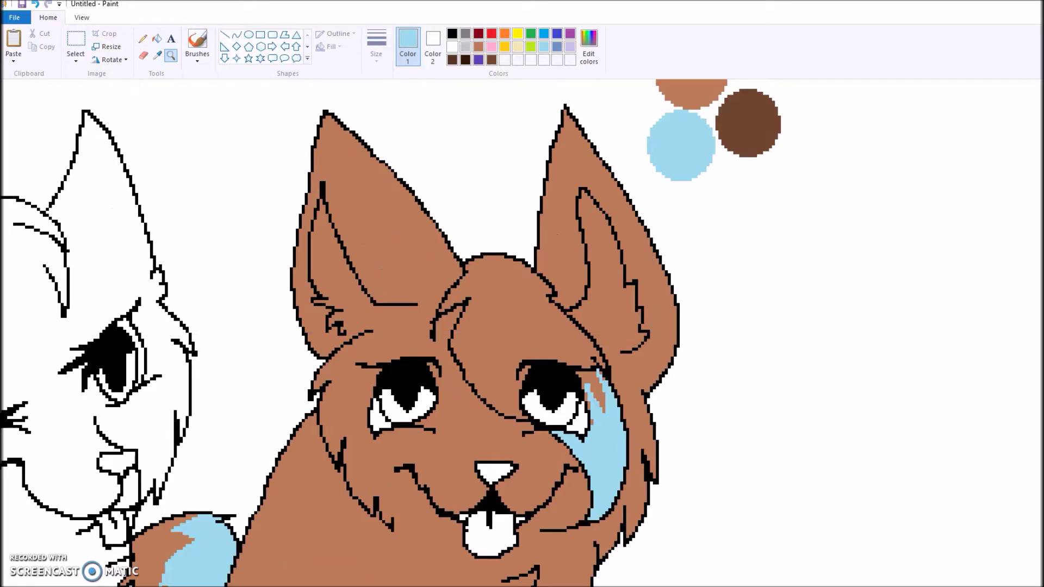
left_click(156, 38)
left_click(452, 33)
left_click(494, 469)
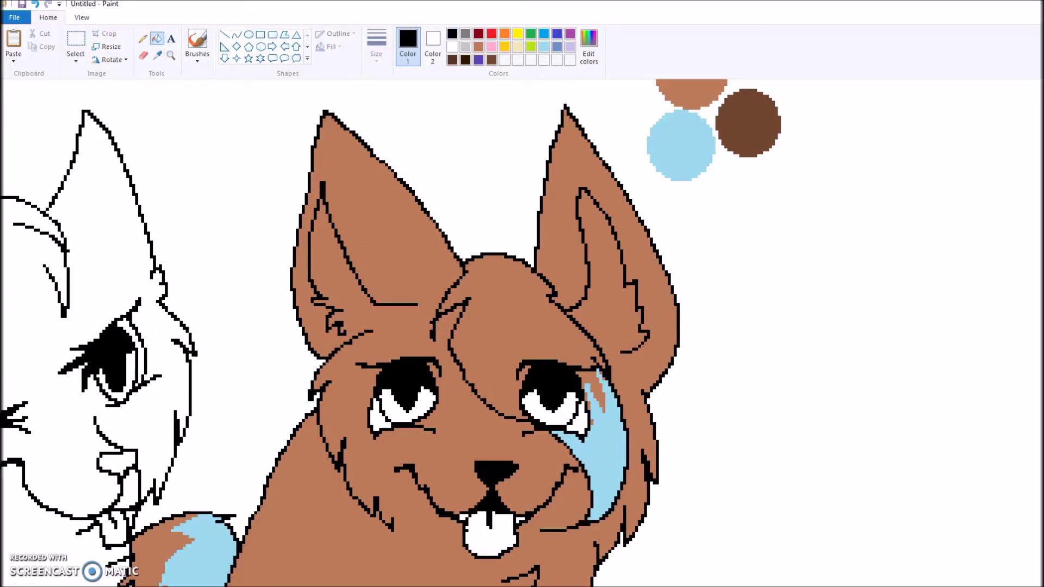
Step: Close off the inner corners of both eyes with white Pencil strokes and fill them with white
scroll(363, 333, "down", 3)
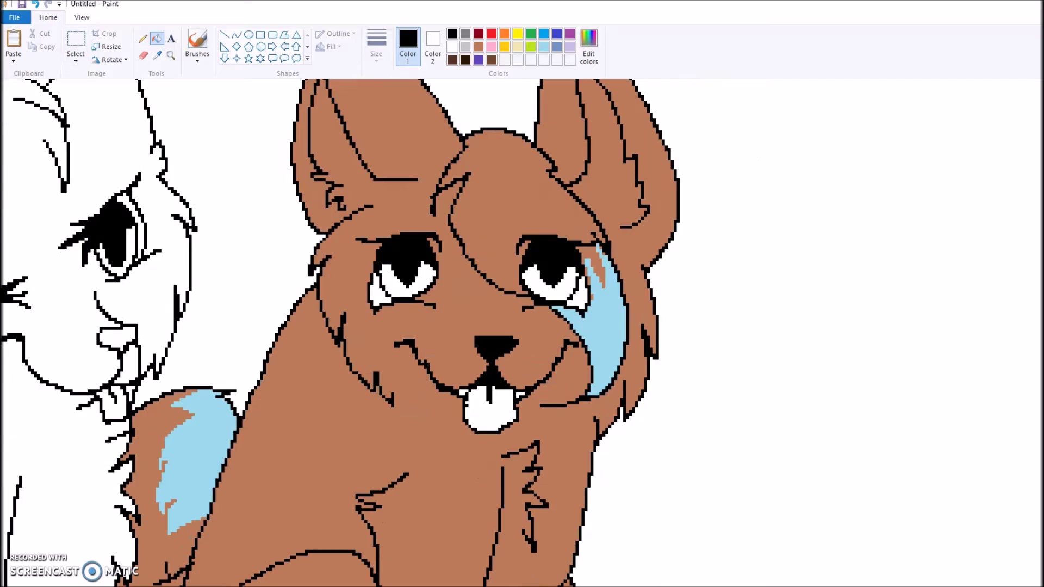
left_click(171, 55)
left_click(486, 363)
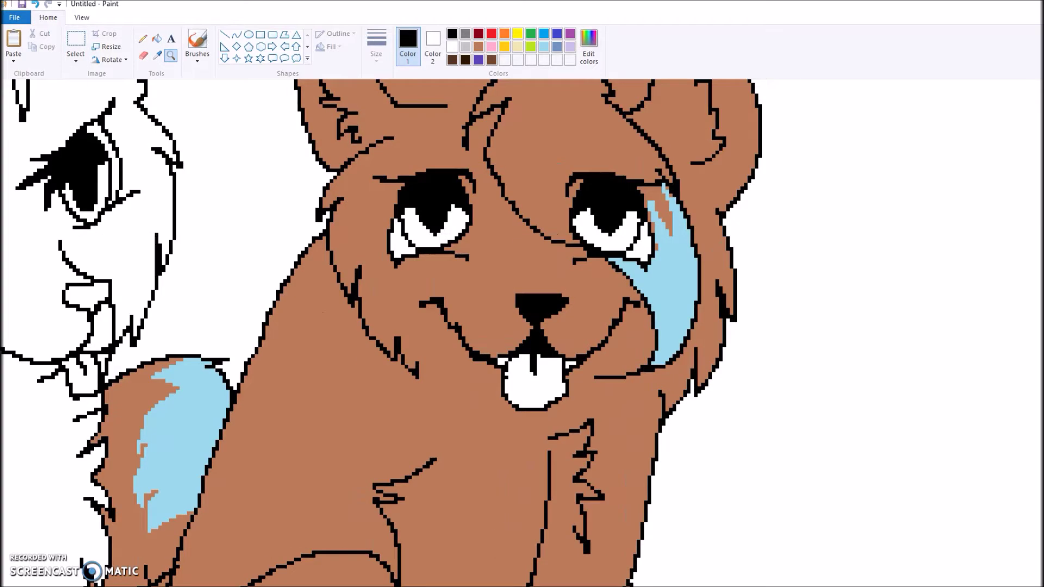
left_click(576, 302)
left_click(576, 303)
left_click(142, 38)
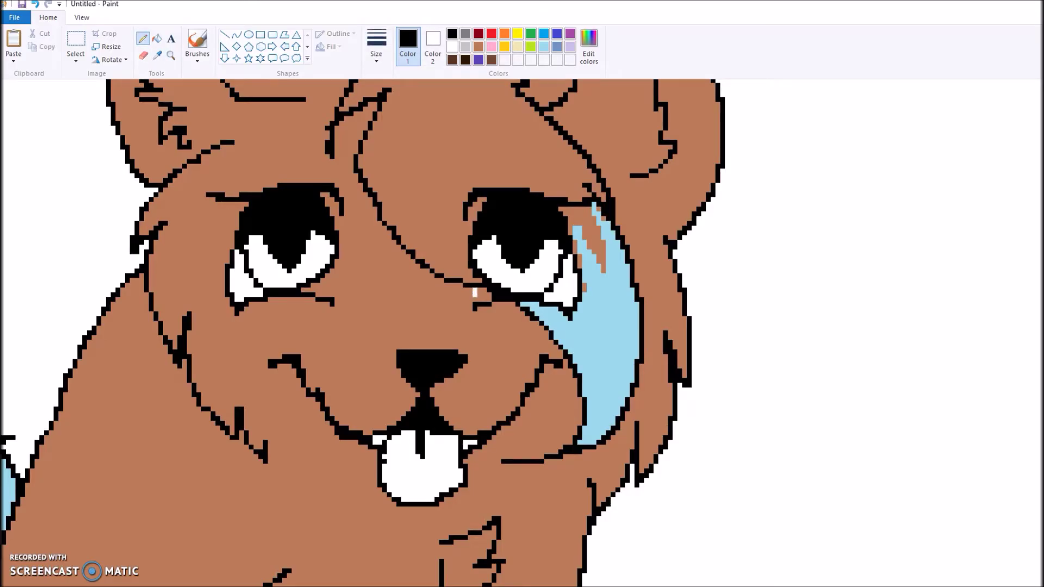
left_click_drag(331, 298, 337, 259)
left_click(157, 38)
right_click(330, 277)
right_click(483, 296)
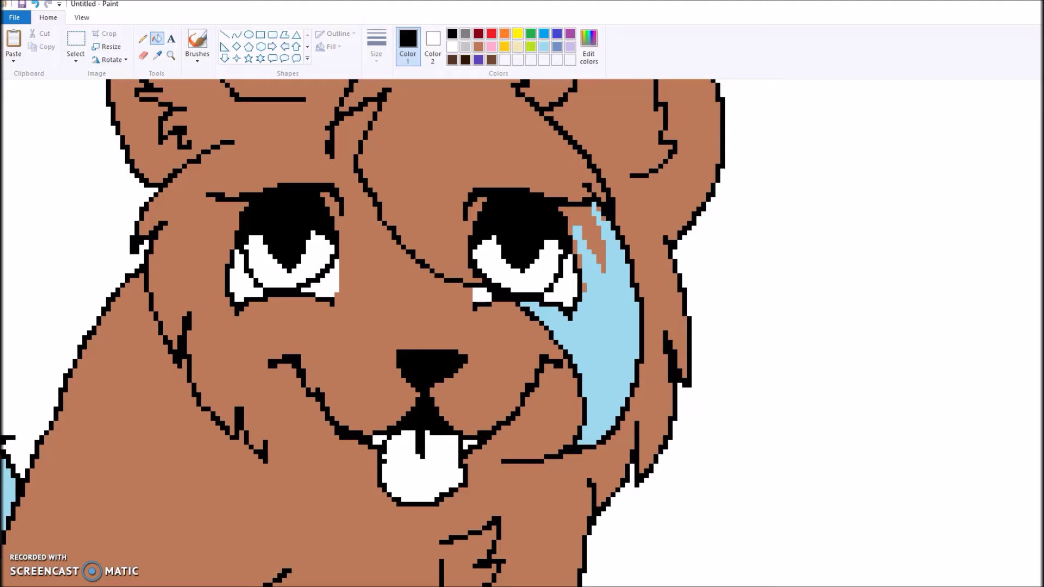
Step: Mix a custom dusty pink of Red 184, Green 114, Blue 114 and fill the tongue with it
left_click(492, 46)
left_click(589, 46)
left_click(447, 270)
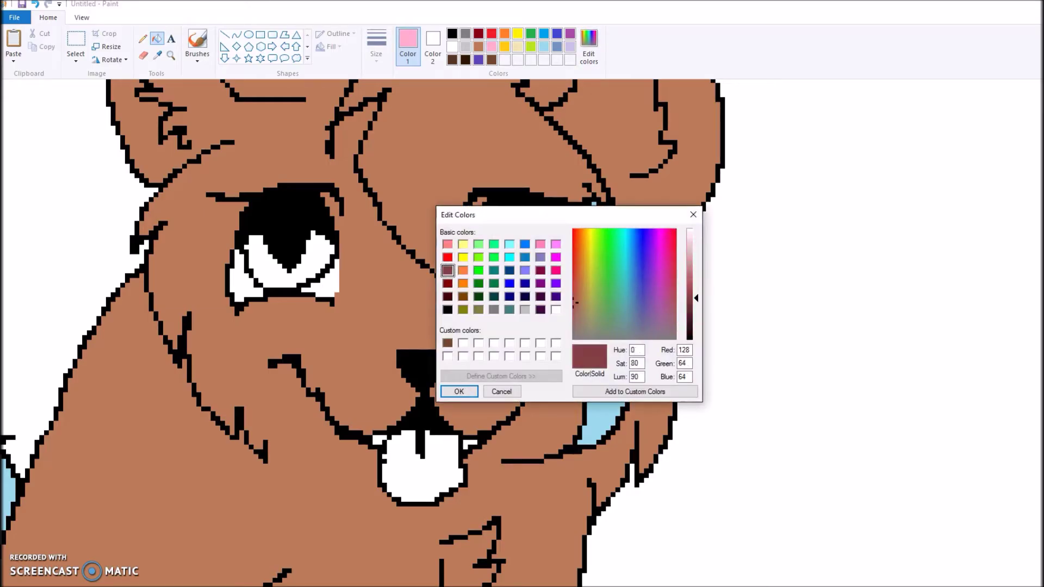
left_click_drag(696, 298, 696, 292)
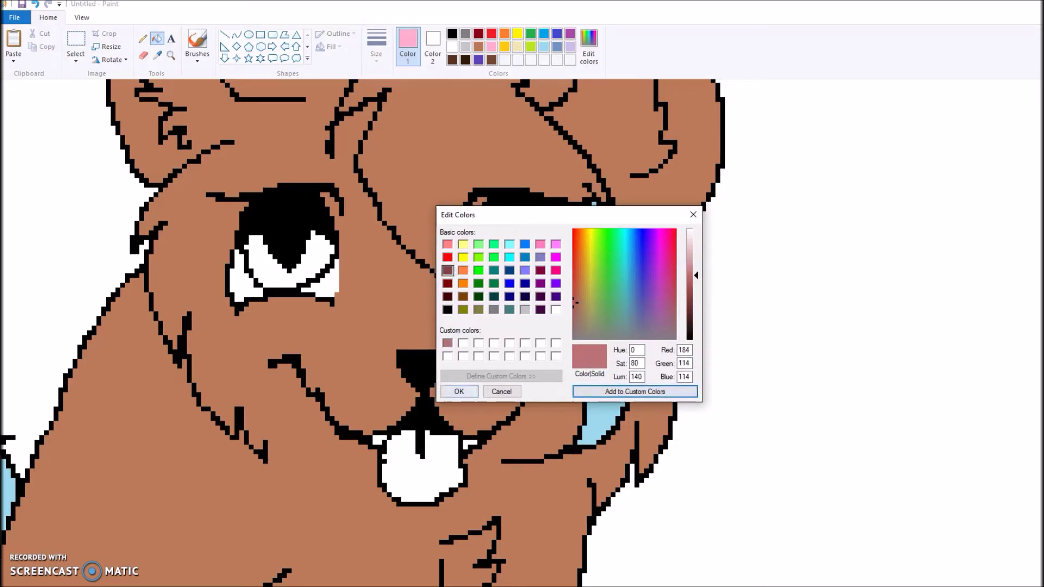
left_click(459, 392)
left_click(424, 468)
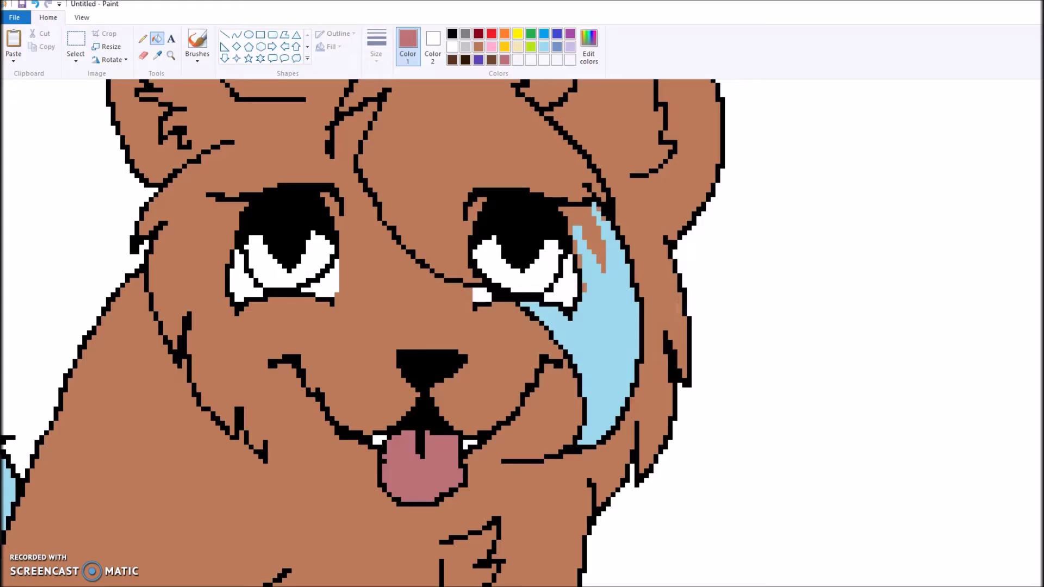
Step: Mix a darker custom red of Red 172, Green 89, Blue 89 and fill the white mouth corners beside the tongue with it
left_click(589, 44)
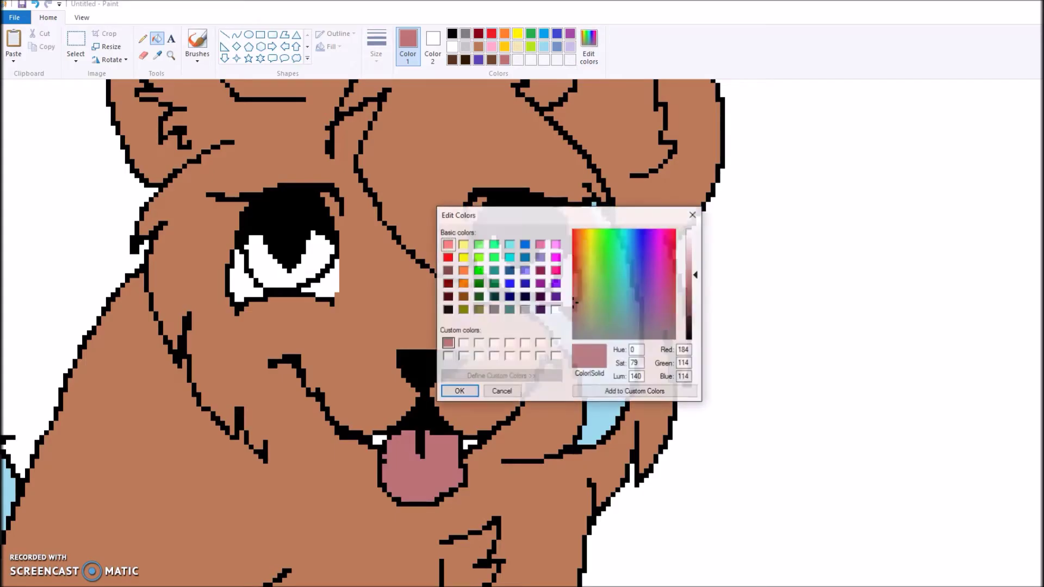
left_click_drag(696, 274, 696, 283)
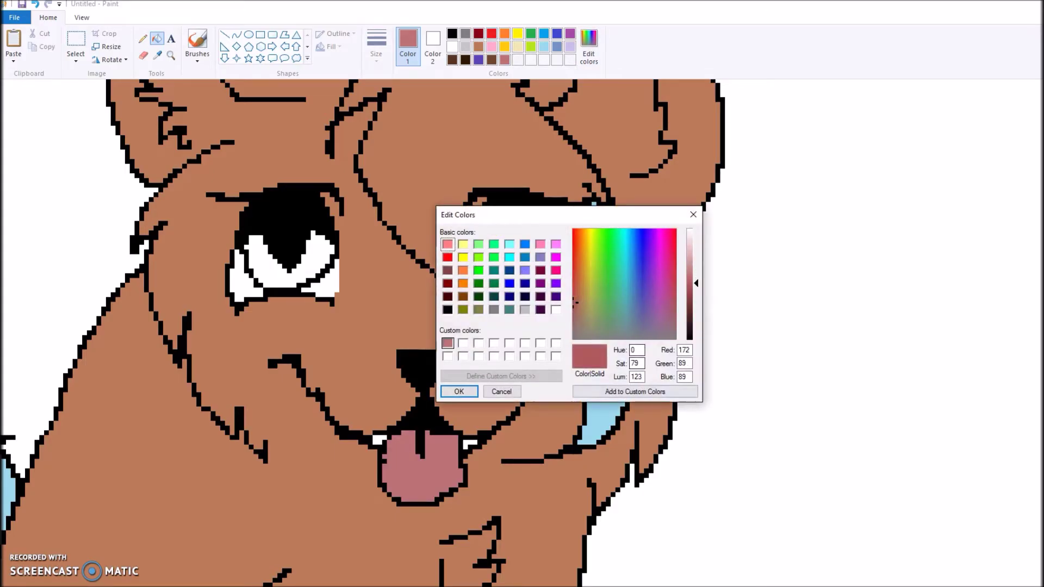
left_click(635, 391)
left_click(458, 391)
left_click(468, 443)
left_click(378, 439)
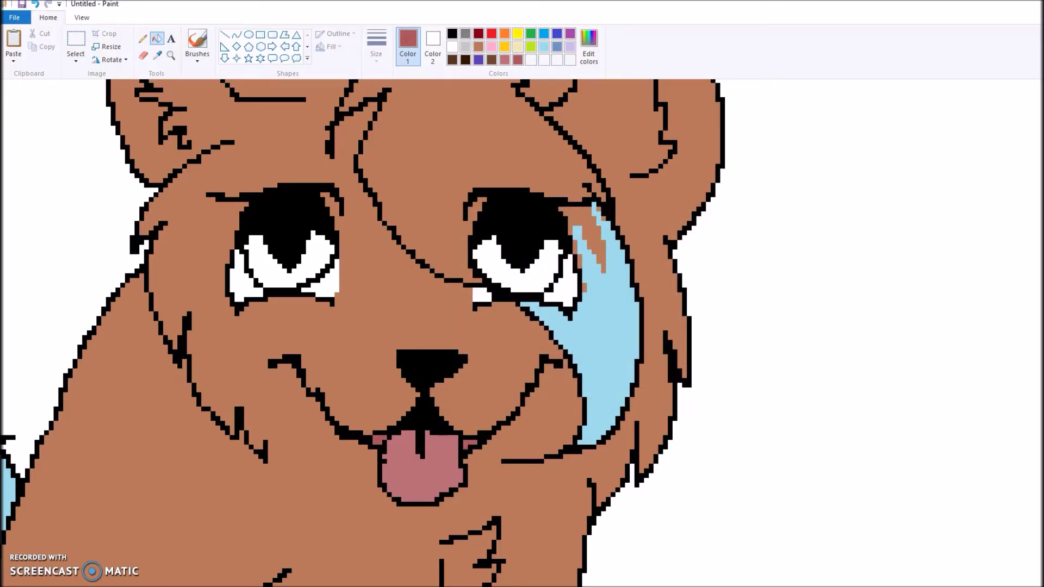
Step: Look over both canines across the whole drawing and return to the brown canine's head and colour swatches
scroll(363, 333, "up", 5)
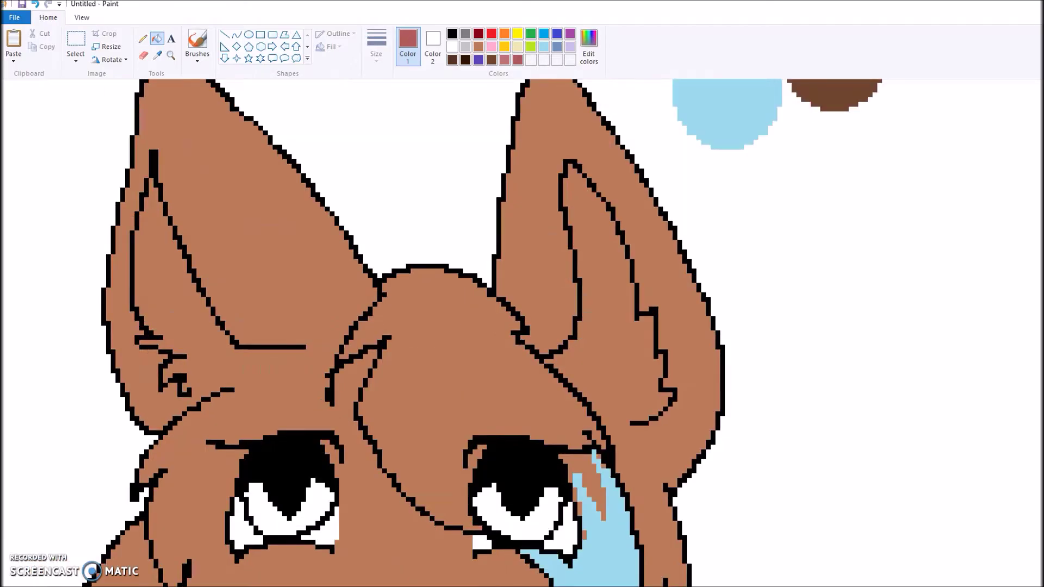
scroll(392, 333, "down", 15)
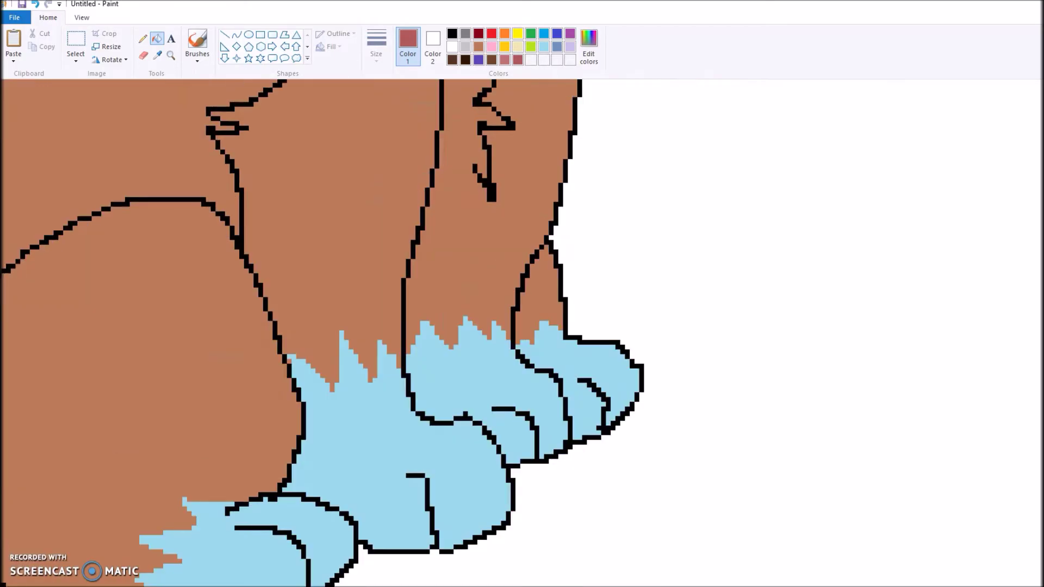
left_click(171, 55)
right_click(326, 272)
right_click(326, 272)
right_click(326, 272)
right_click(326, 272)
right_click(326, 272)
right_click(326, 272)
right_click(261, 217)
left_click(250, 266)
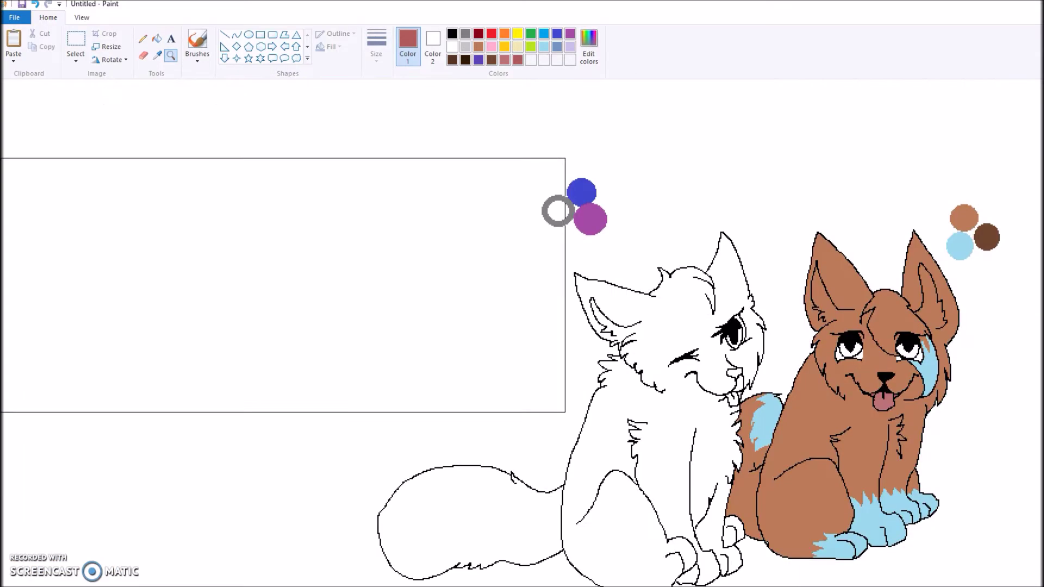
left_click(640, 373)
left_click(520, 278)
left_click(477, 249)
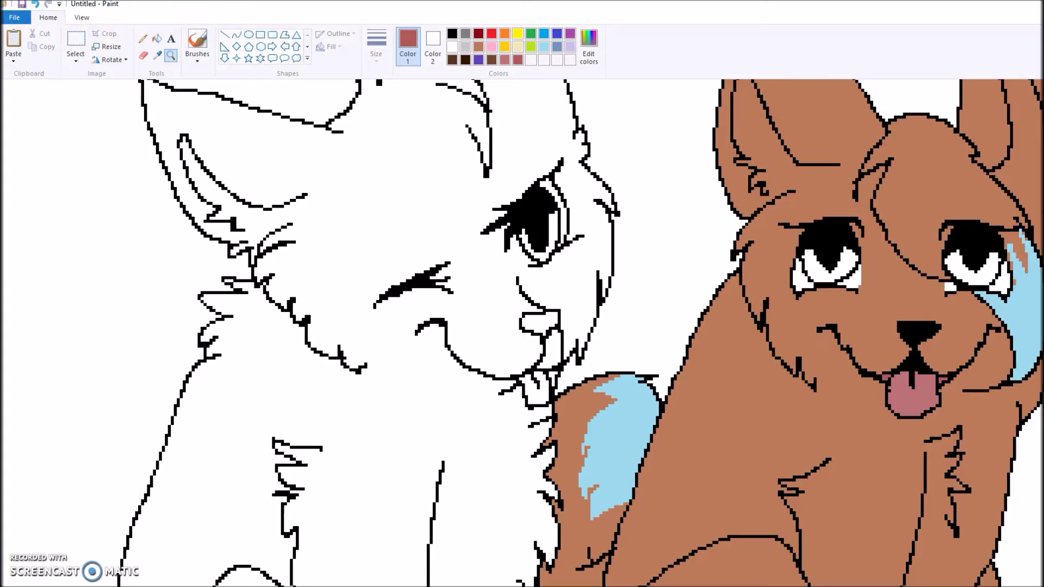
left_click(799, 264)
right_click(602, 263)
left_click(469, 246)
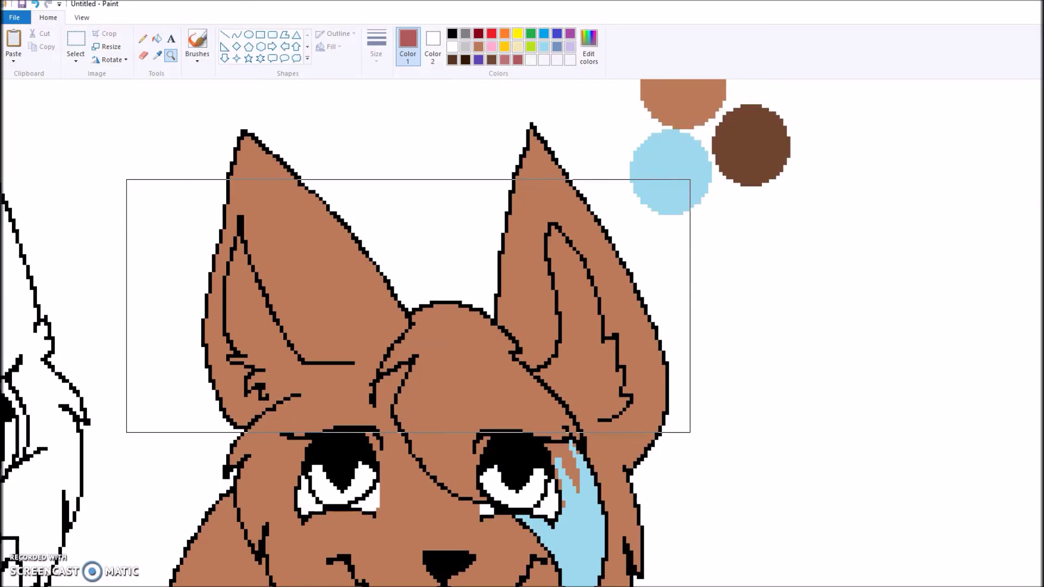
Step: Sample the dark brown from the reference swatch and fill both irises of the brown canine with it
left_click(157, 38)
left_click(751, 145)
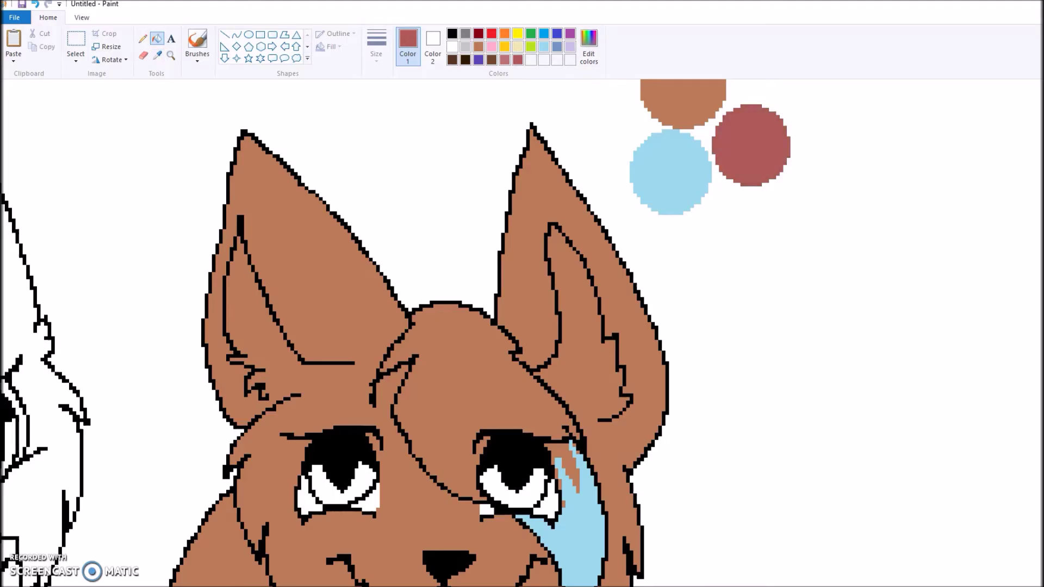
key("ctrl+z")
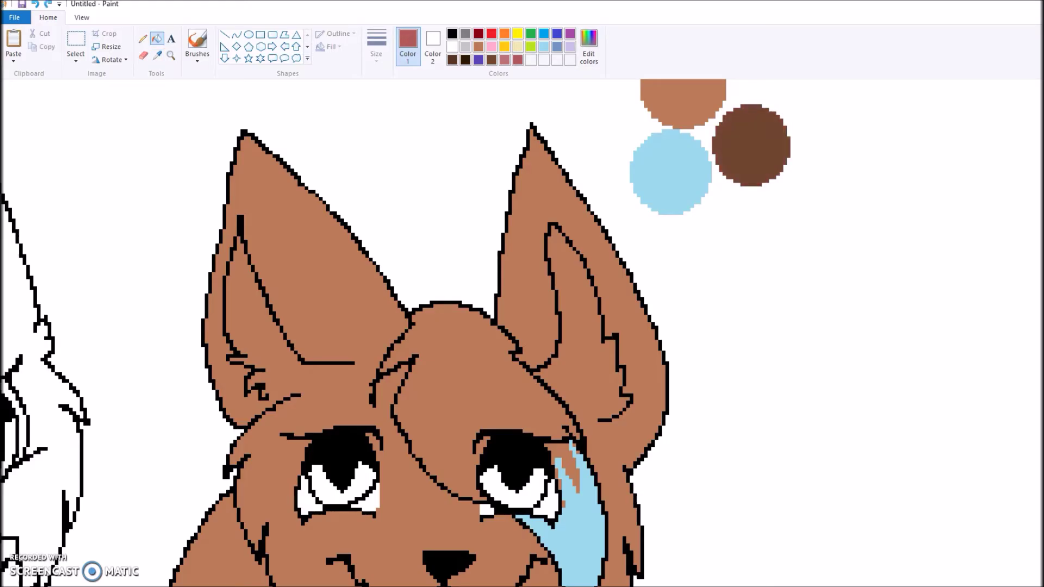
left_click(158, 55)
left_click(751, 145)
left_click(338, 497)
left_click(492, 481)
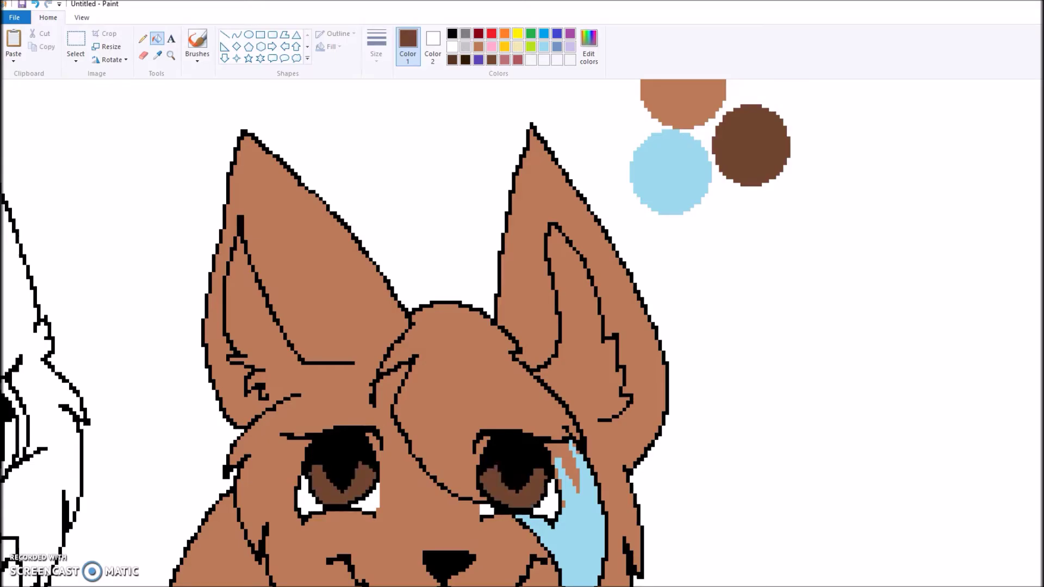
Step: Add white Pencil highlights to the upper pupil and lower iris of both of the brown canine's eyes
scroll(522, 331, "down", 3)
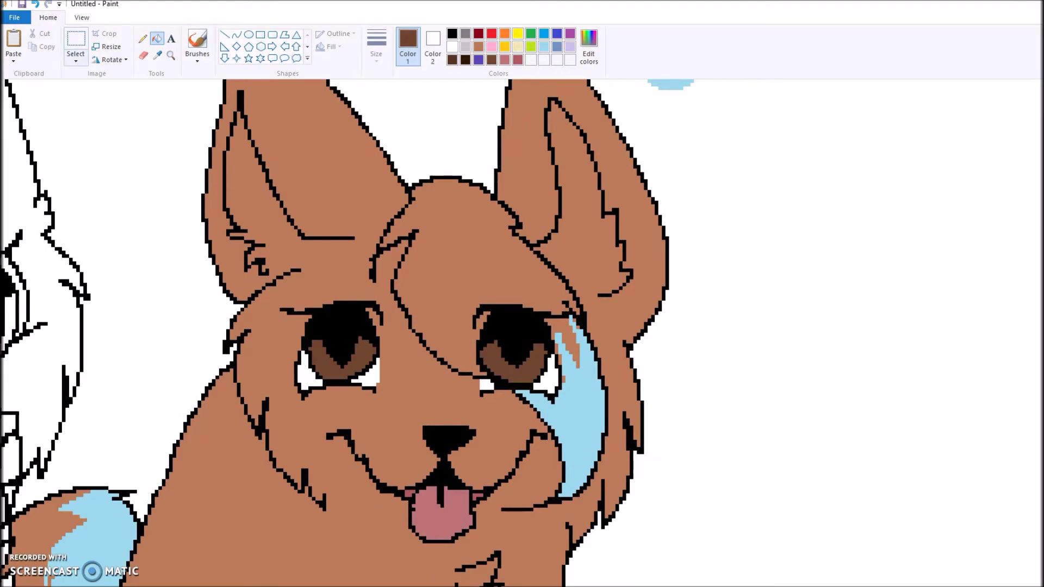
left_click(143, 38)
left_click(452, 47)
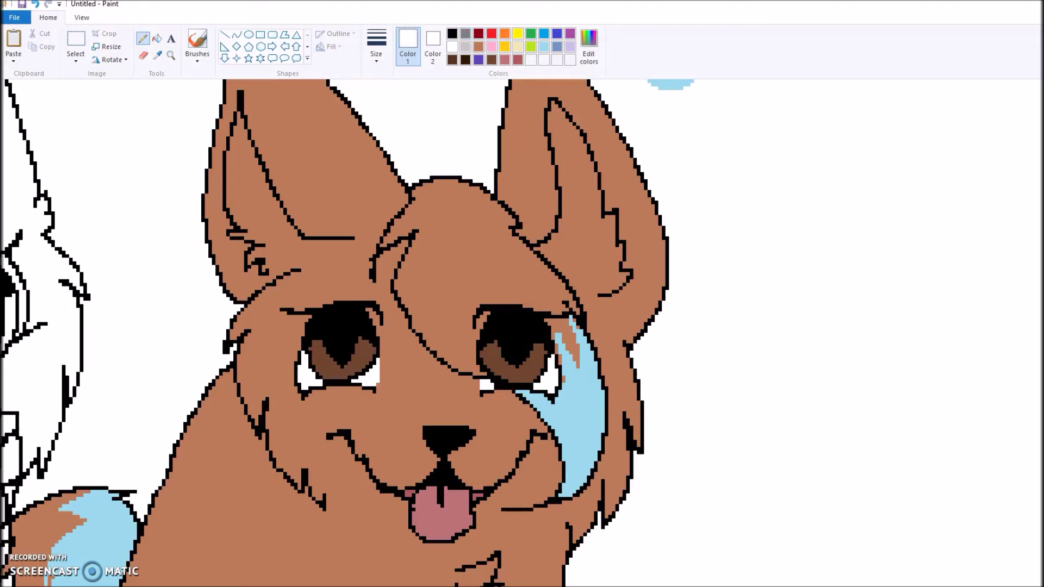
left_click_drag(325, 327, 348, 315)
left_click_drag(368, 361, 362, 367)
left_click_drag(491, 334, 519, 319)
mouse_move(523, 369)
left_mouse_down()
mouse_move(537, 366)
mouse_move(541, 378)
left_mouse_up()
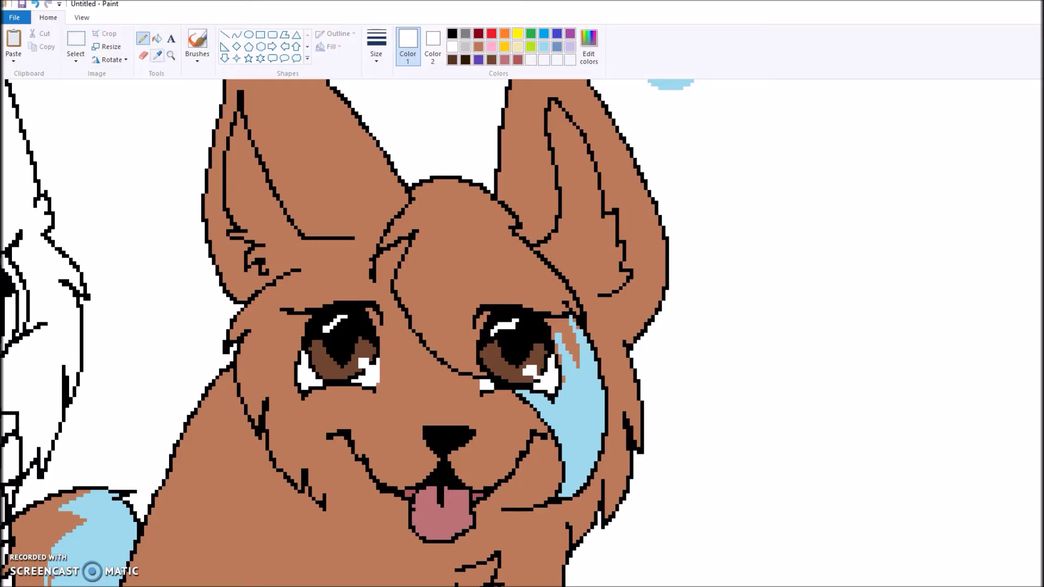
Step: Fill the iris of the uncoloured canine's open eye with purple
left_click(171, 55)
right_click(130, 258)
right_click(163, 245)
right_click(163, 244)
right_click(185, 234)
right_click(185, 234)
left_click(401, 329)
left_click(407, 245)
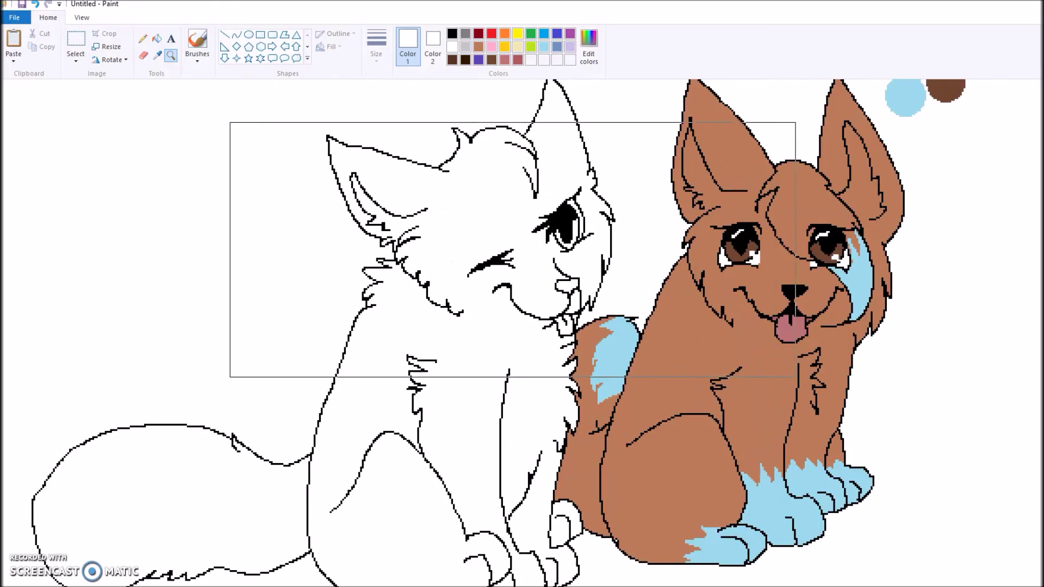
left_click(514, 251)
left_click(381, 240)
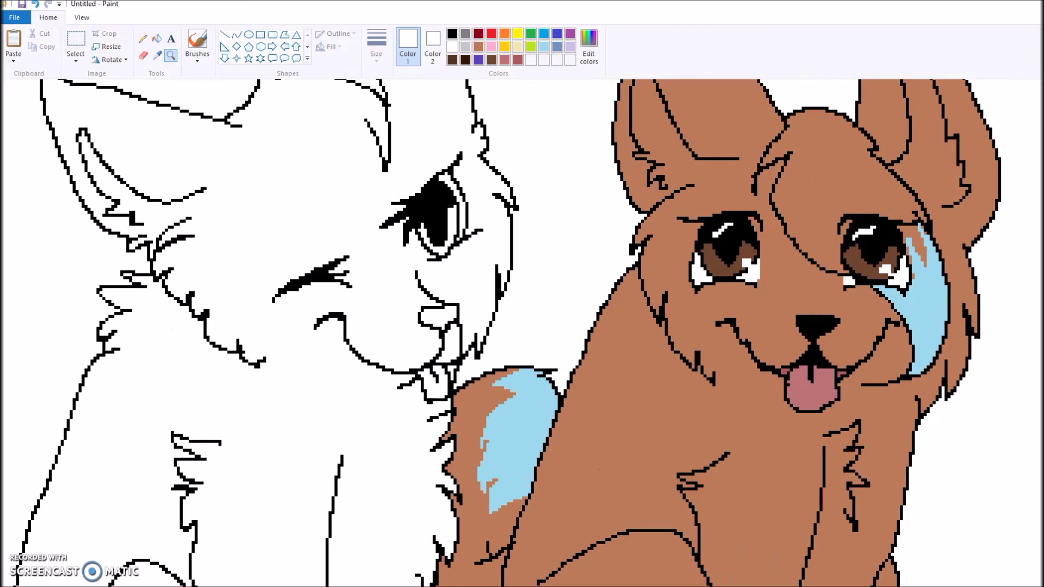
left_click(378, 215)
left_click(377, 211)
left_click(569, 34)
left_click(156, 38)
left_click(383, 255)
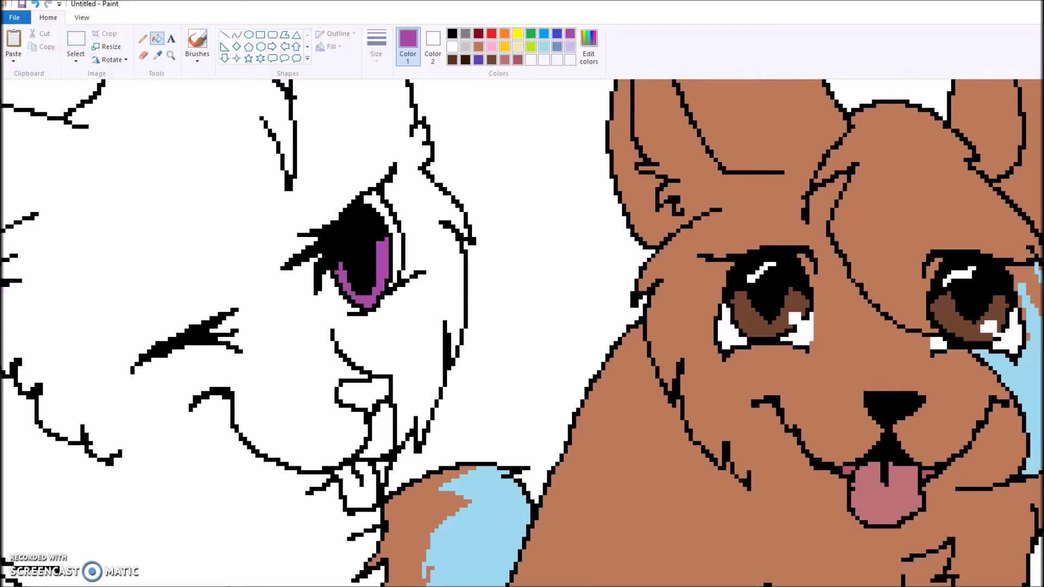
Step: Draw indigo-blue Pencil boundaries between the winking canine's eyes, out to both sides of its face, and in a jagged line down its chest
left_click(142, 38)
left_click(556, 33)
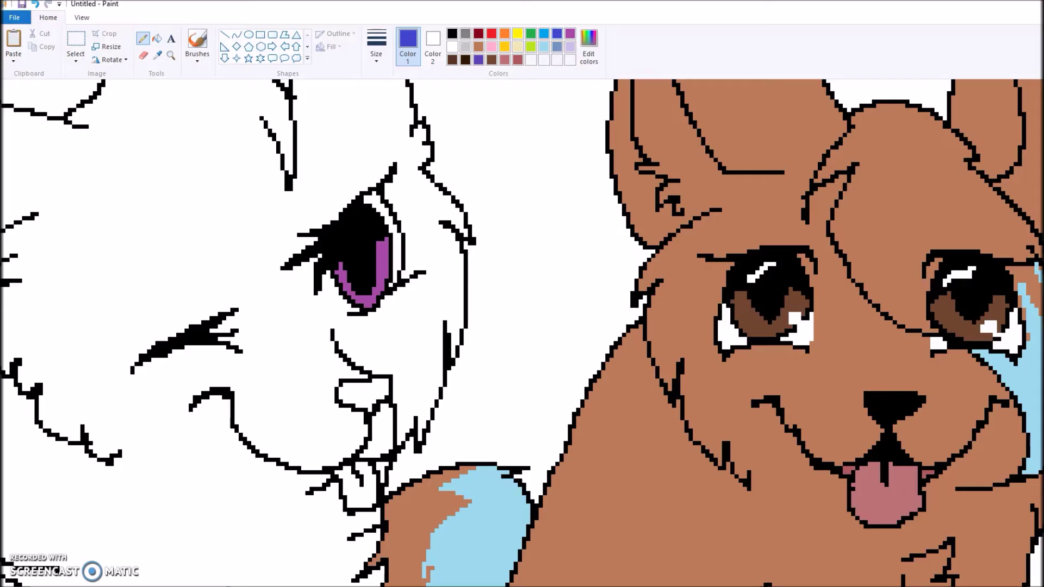
mouse_move(242, 331)
left_mouse_down()
mouse_move(292, 335)
mouse_move(321, 291)
left_mouse_up()
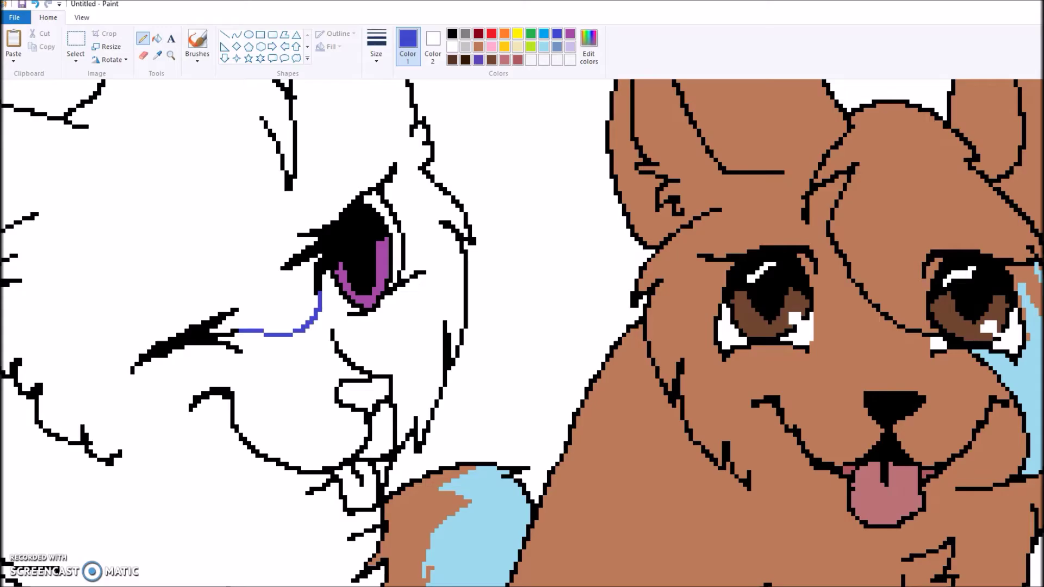
left_click_drag(384, 198, 433, 188)
scroll(551, 333, "left", 5)
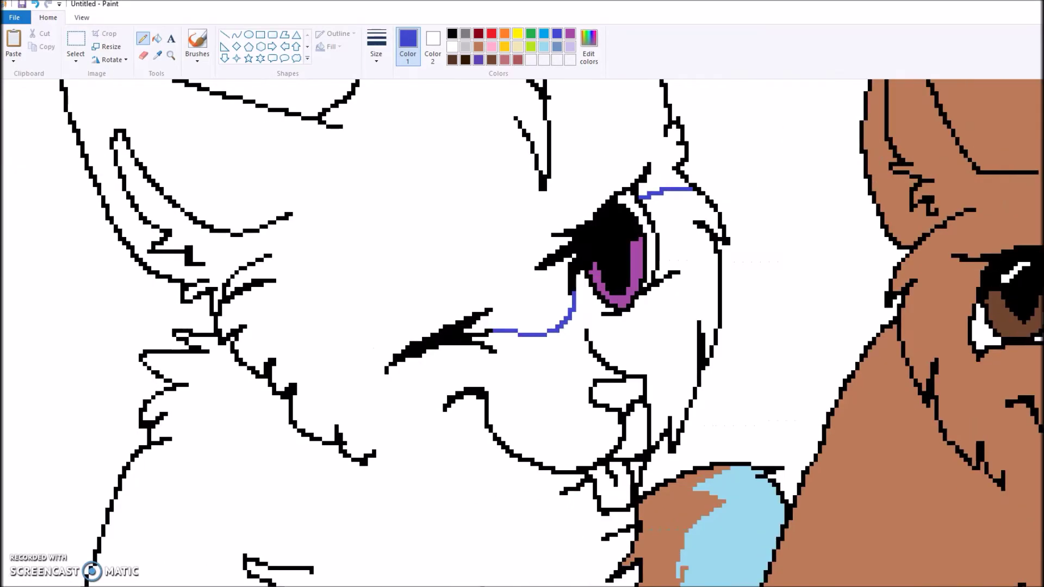
left_click_drag(405, 367, 357, 417)
scroll(522, 332, "down", 5)
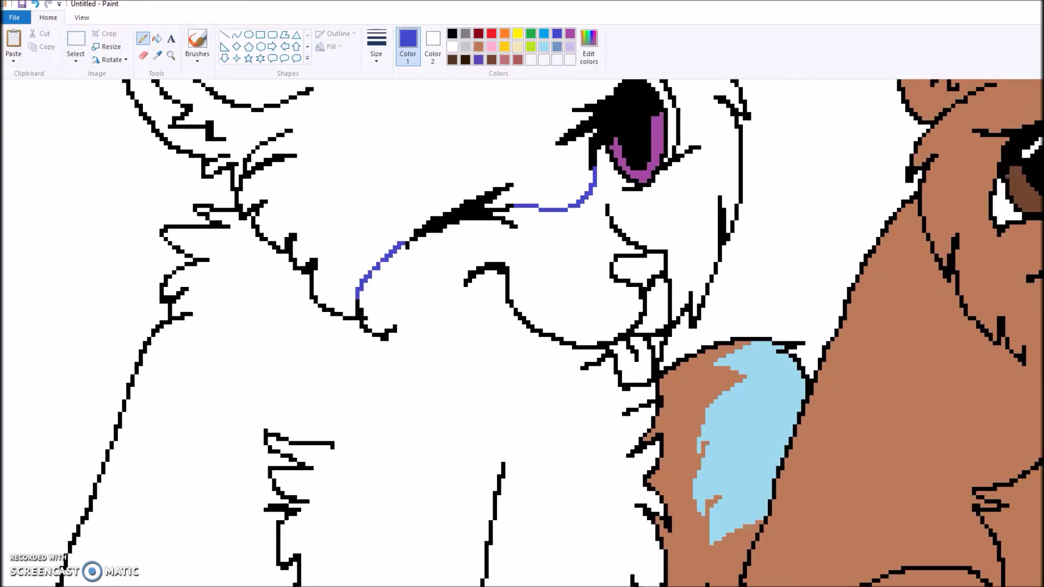
mouse_move(388, 212)
left_mouse_down()
mouse_move(442, 259)
mouse_move(492, 268)
mouse_move(465, 284)
mouse_move(504, 284)
mouse_move(491, 310)
mouse_move(525, 301)
mouse_move(511, 318)
mouse_move(525, 334)
mouse_move(533, 407)
mouse_move(549, 393)
mouse_move(545, 426)
mouse_move(585, 495)
mouse_move(591, 478)
mouse_move(605, 506)
left_mouse_up()
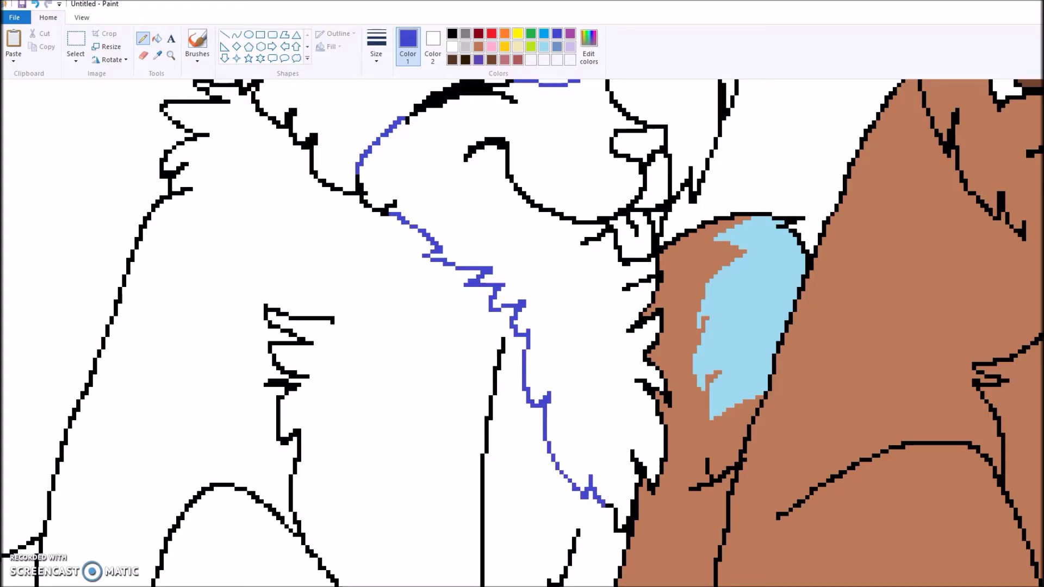
Step: Draw a jagged indigo-blue Pencil boundary above the winking canine's front paw and close the small gap beside the hind paw
left_click(157, 38)
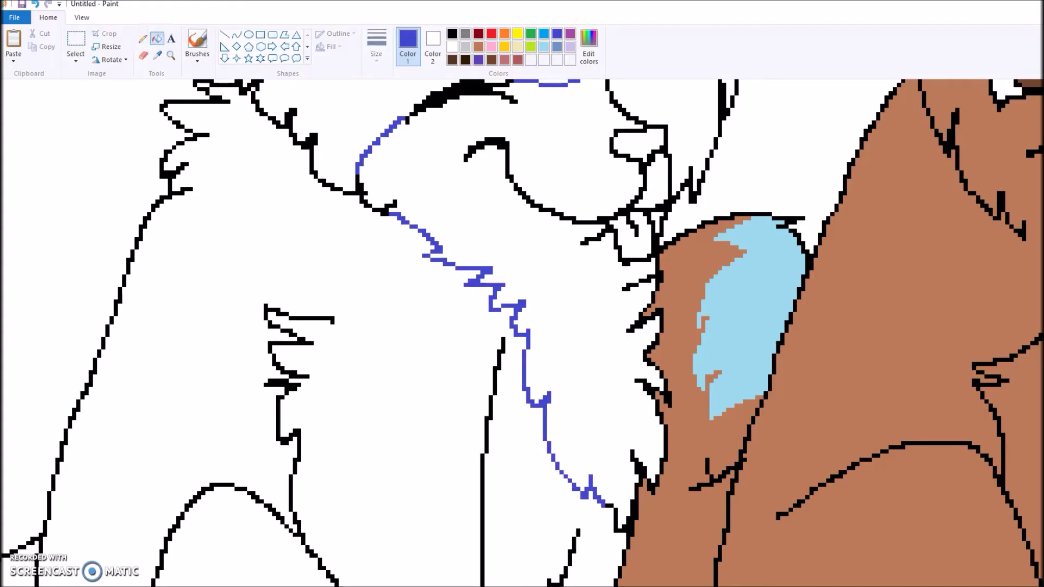
scroll(522, 331, "down", 5)
scroll(522, 332, "down", 8)
scroll(522, 331, "up", 6)
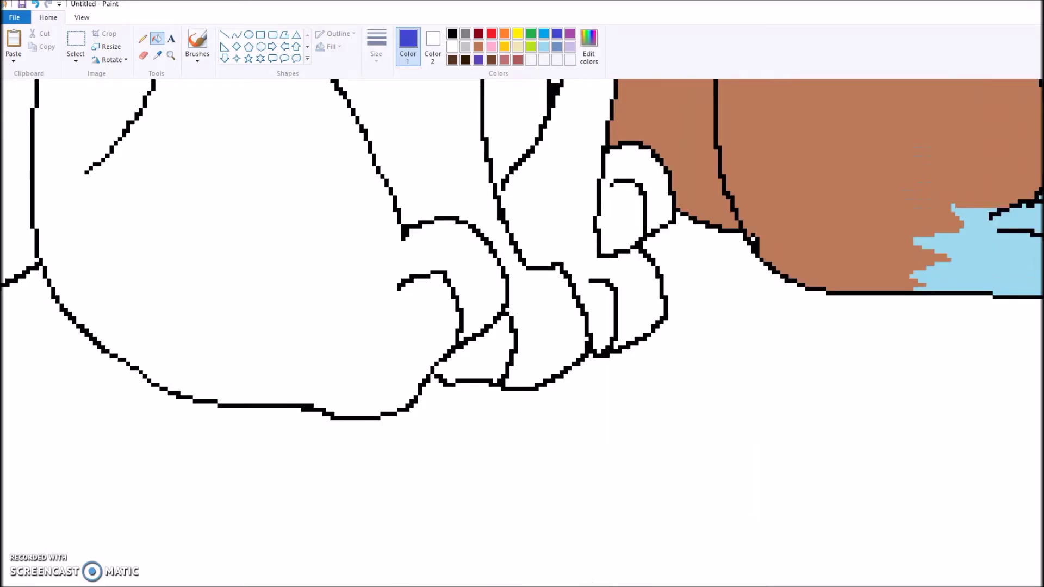
left_click(143, 38)
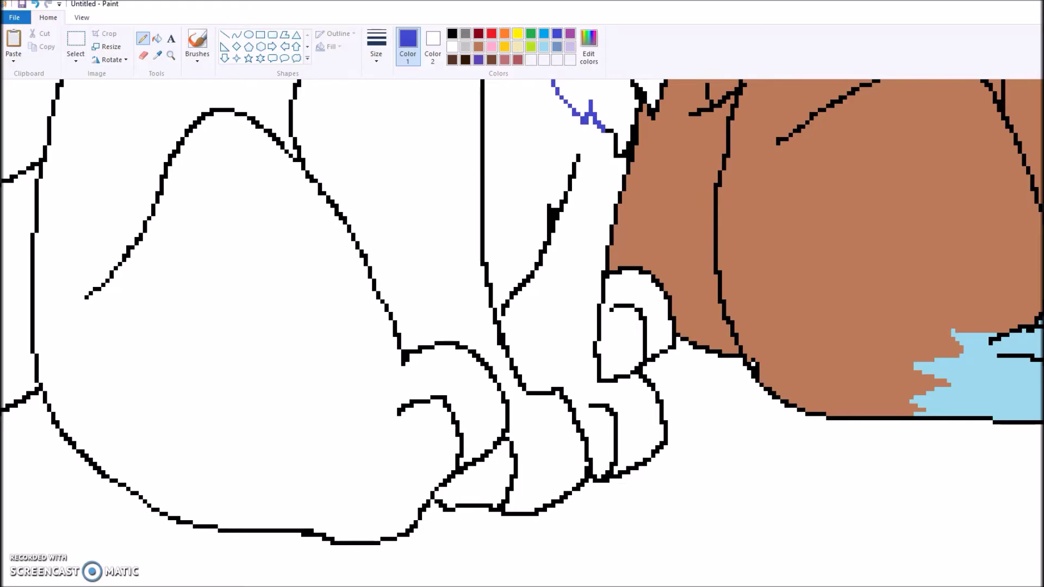
left_click_drag(521, 387, 506, 398)
mouse_move(591, 352)
left_mouse_down()
mouse_move(577, 322)
mouse_move(569, 362)
mouse_move(550, 330)
mouse_move(541, 367)
mouse_move(519, 348)
left_mouse_up()
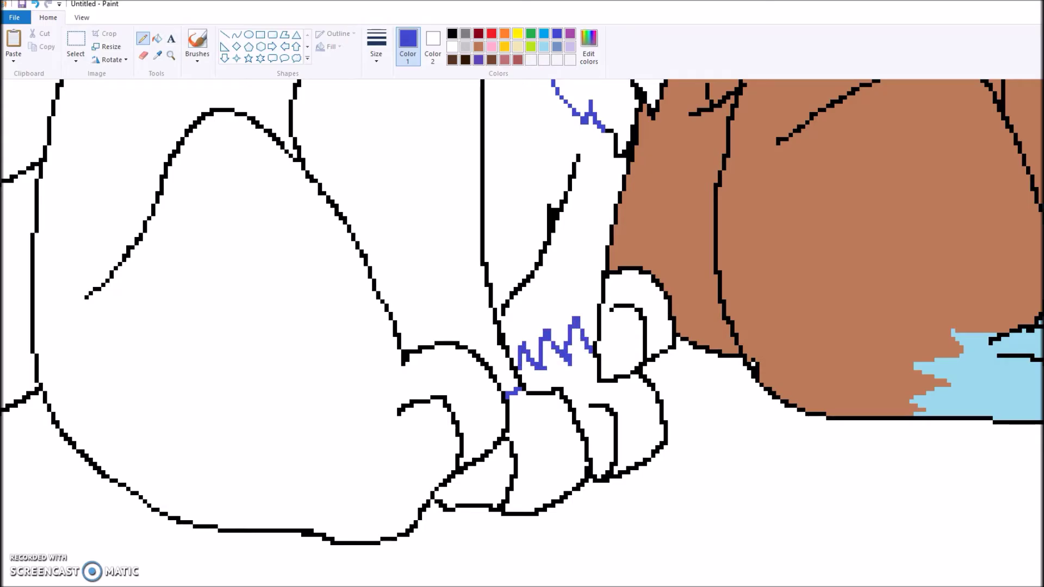
Step: Fill the winking canine's body and the separate paw beside the brown canine with indigo blue
left_click(157, 39)
scroll(348, 272, "up", 2)
left_click(348, 272)
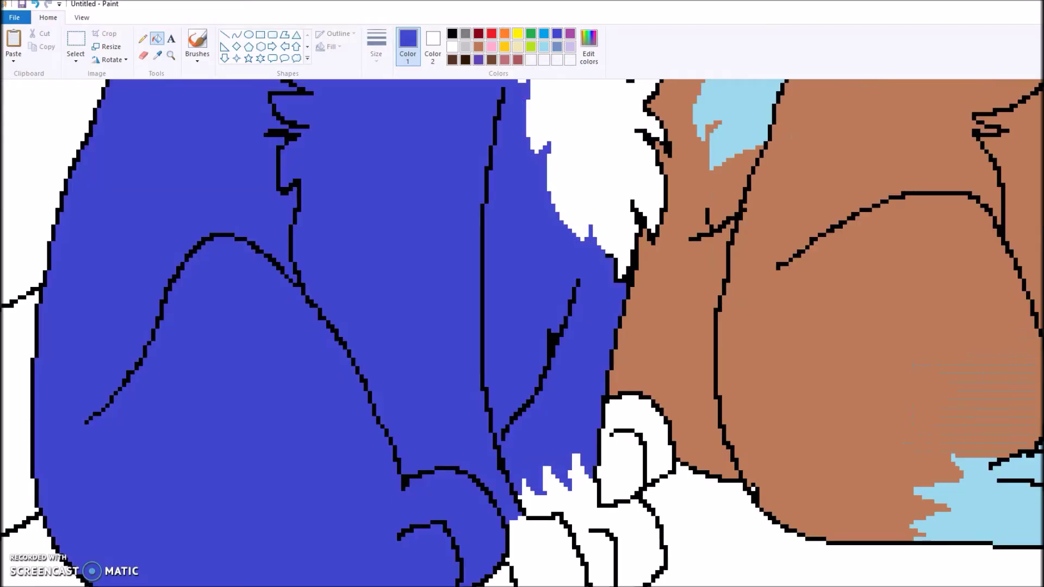
left_click(625, 462)
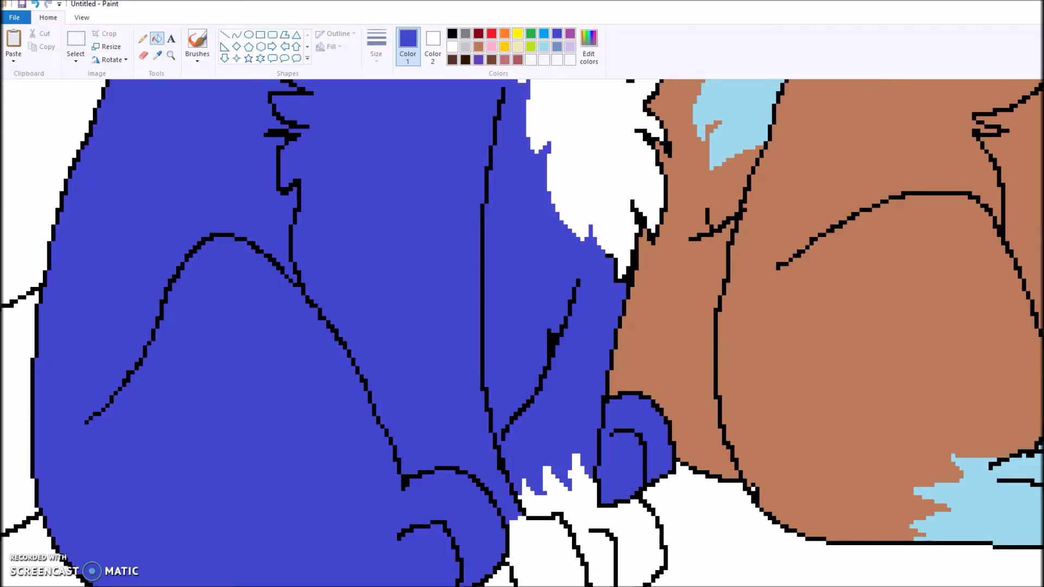
scroll(625, 462, "down", 2)
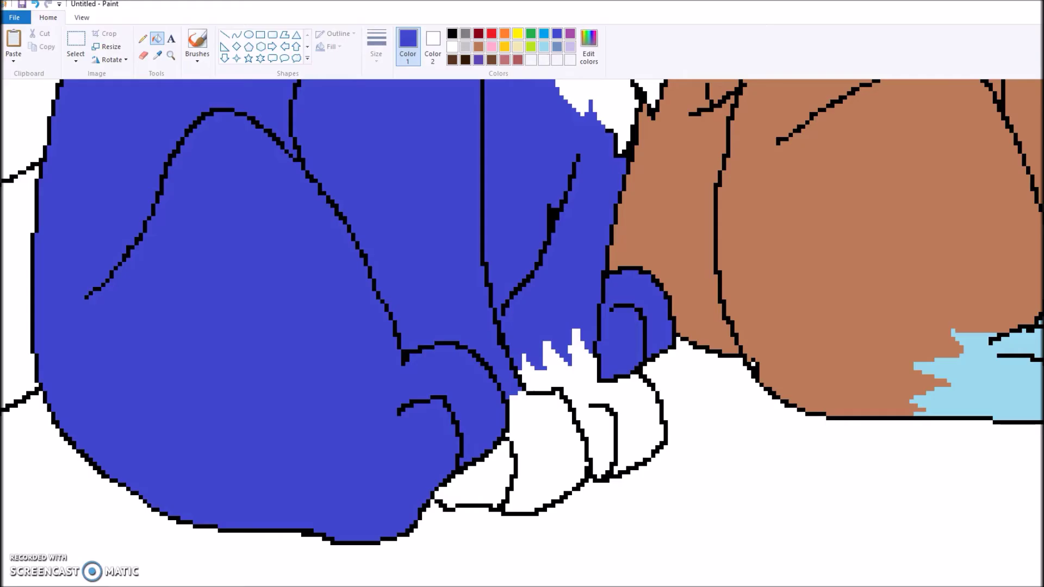
Step: Draw a jagged indigo-blue Pencil boundary across the winking canine's tail and fill the part beside the body, leaving the tip white
scroll(522, 313, "left", 10)
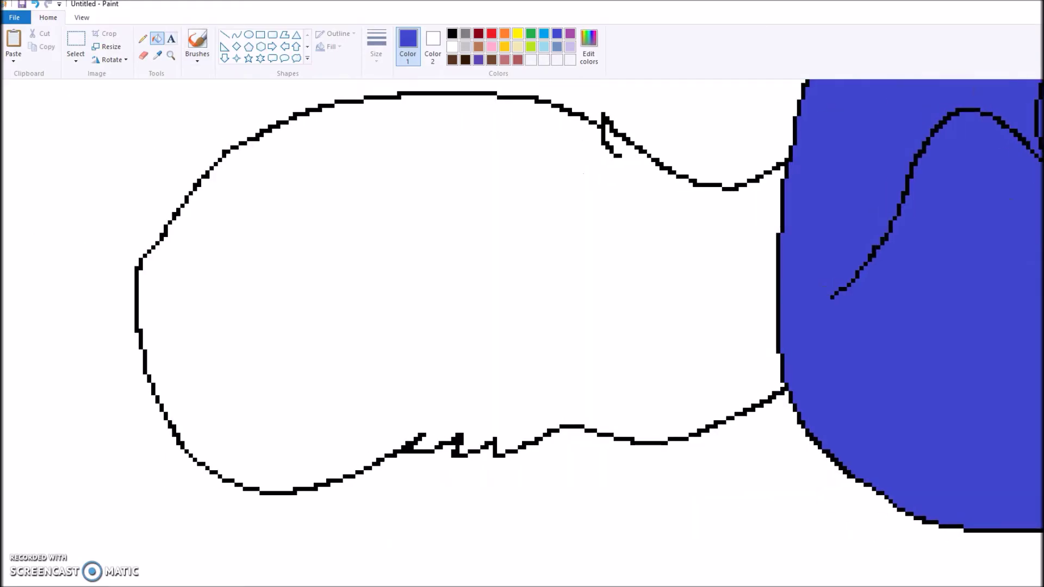
left_click(143, 38)
mouse_move(377, 100)
left_mouse_down()
mouse_move(315, 201)
mouse_move(383, 172)
mouse_move(375, 215)
mouse_move(349, 234)
mouse_move(387, 207)
mouse_move(382, 269)
mouse_move(404, 284)
mouse_move(405, 318)
mouse_move(437, 351)
mouse_move(412, 388)
mouse_move(470, 380)
mouse_move(499, 395)
mouse_move(469, 397)
mouse_move(498, 400)
mouse_move(515, 418)
mouse_move(495, 441)
left_mouse_up()
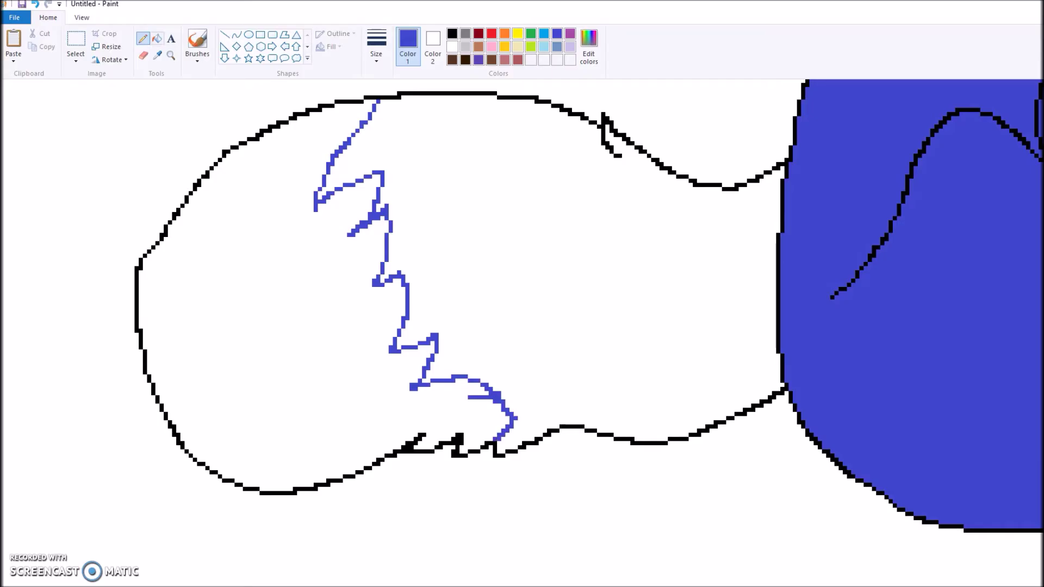
left_click(157, 38)
left_click(261, 245)
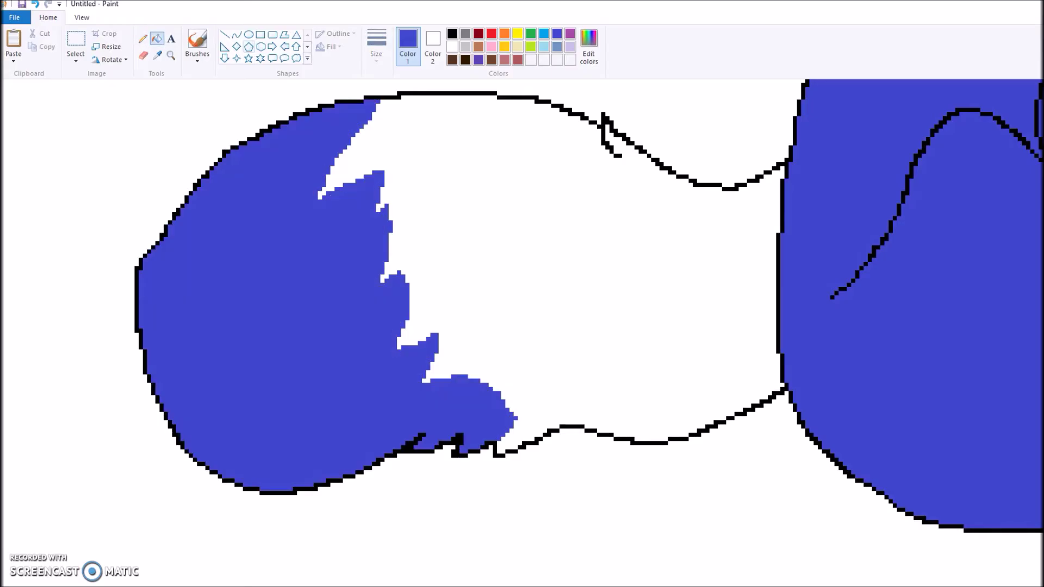
key("ctrl+z")
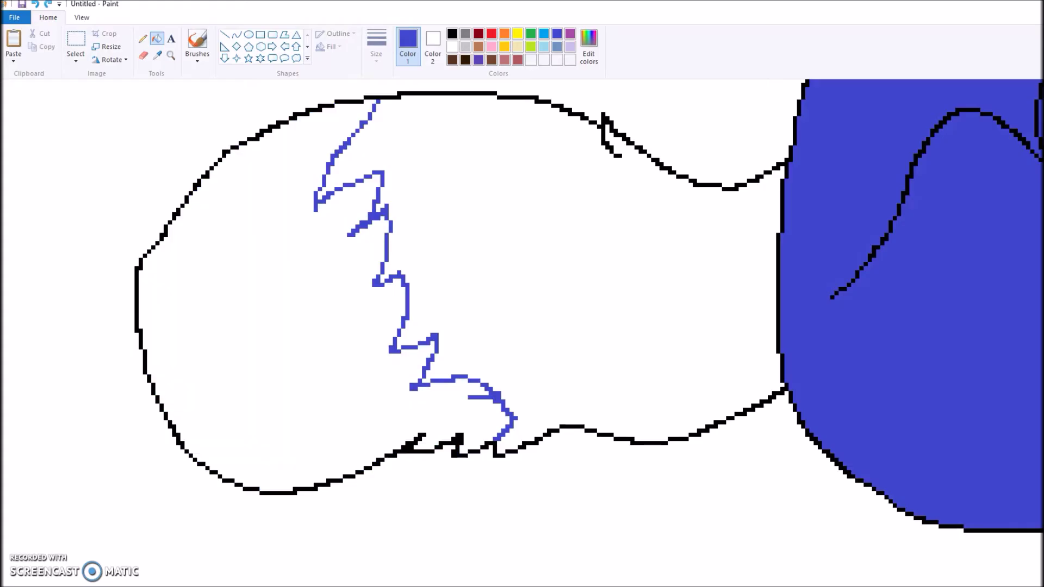
left_click(560, 267)
Step: Check the colouring of both canines in a view of the whole drawing
left_click(171, 55)
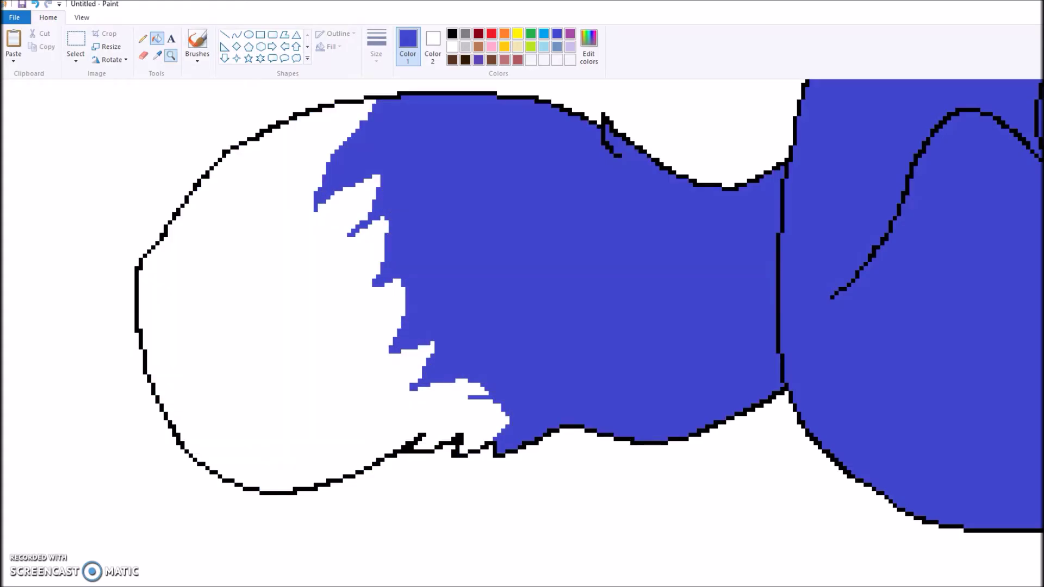
right_click(218, 139)
right_click(218, 139)
right_click(217, 138)
right_click(217, 138)
right_click(113, 133)
right_click(112, 132)
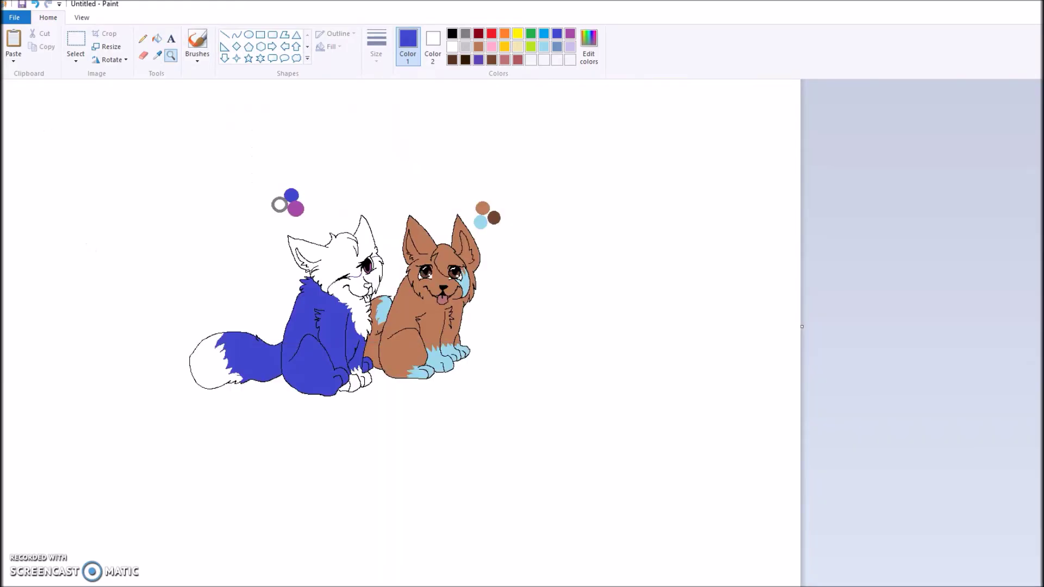
Step: Fill the winking canine's head and ears with indigo blue, leaving the muzzle and cheek white
left_click(334, 315)
left_click(607, 344)
left_click(456, 232)
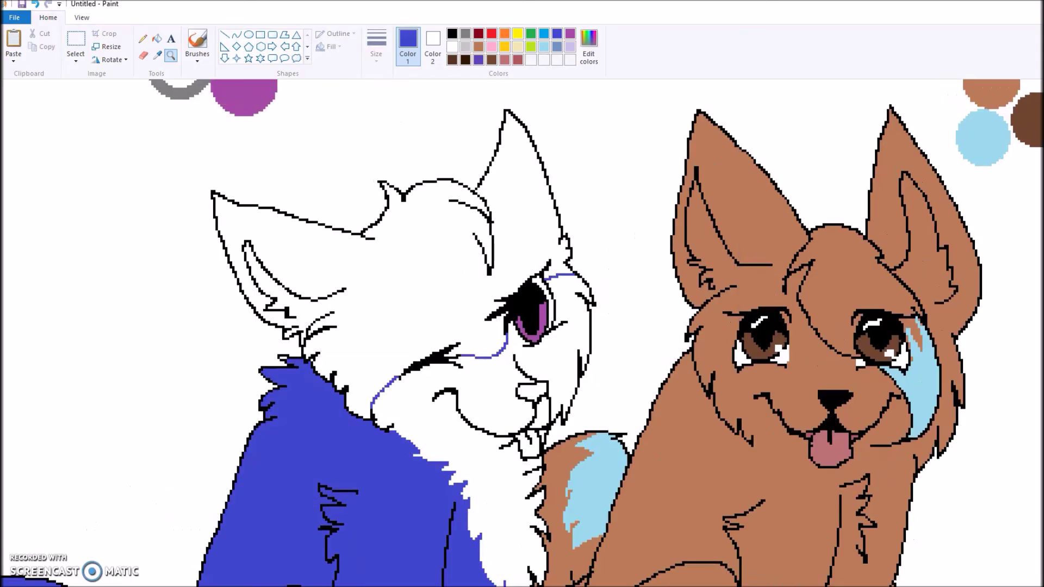
left_click(157, 38)
left_click(390, 272)
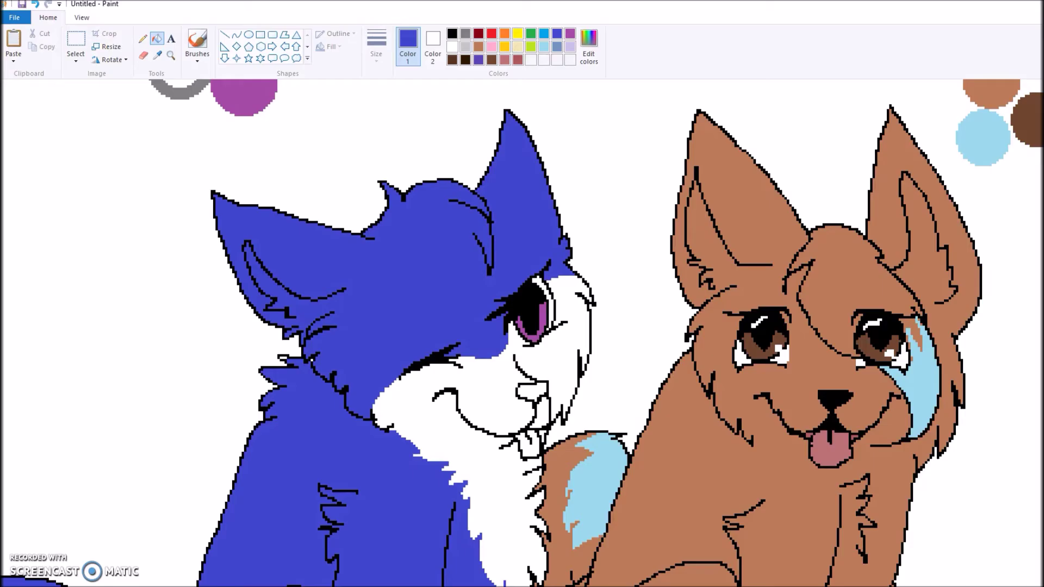
Step: Fill the winking canine's tongue with the dusky pink used on the brown canine's tongue, and its nose with black
left_click(518, 60)
left_click(504, 60)
left_click(526, 445)
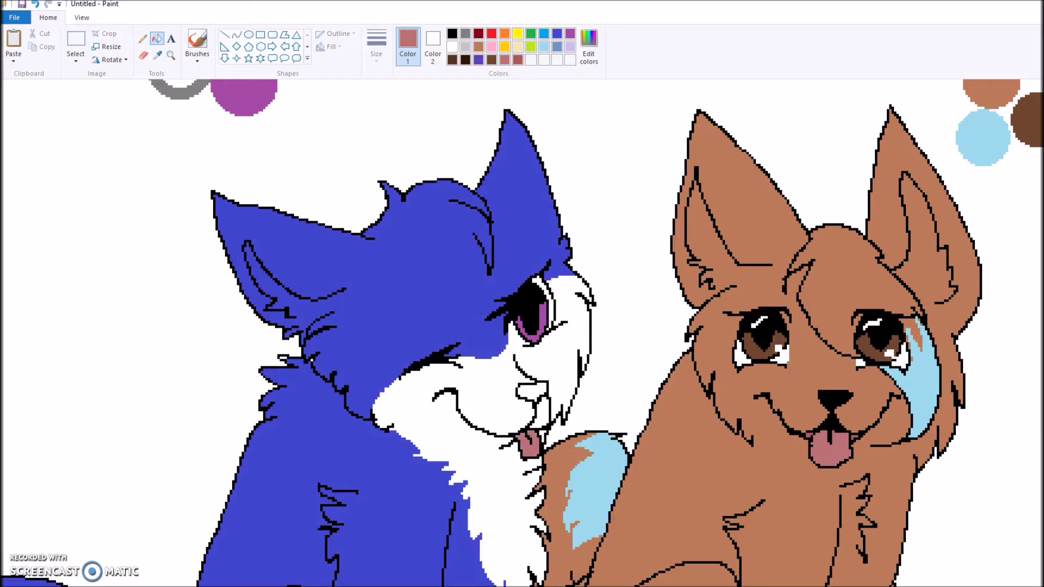
left_click(452, 34)
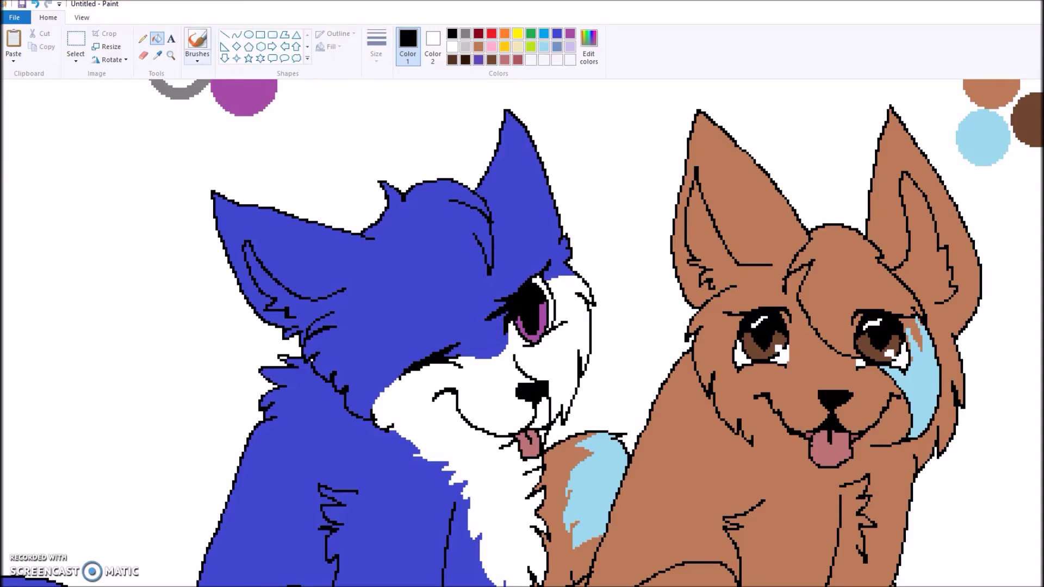
Step: Erase the colour swatches above both canines by filling them with white
scroll(522, 326, "up", 5)
right_click(244, 336)
right_click(226, 282)
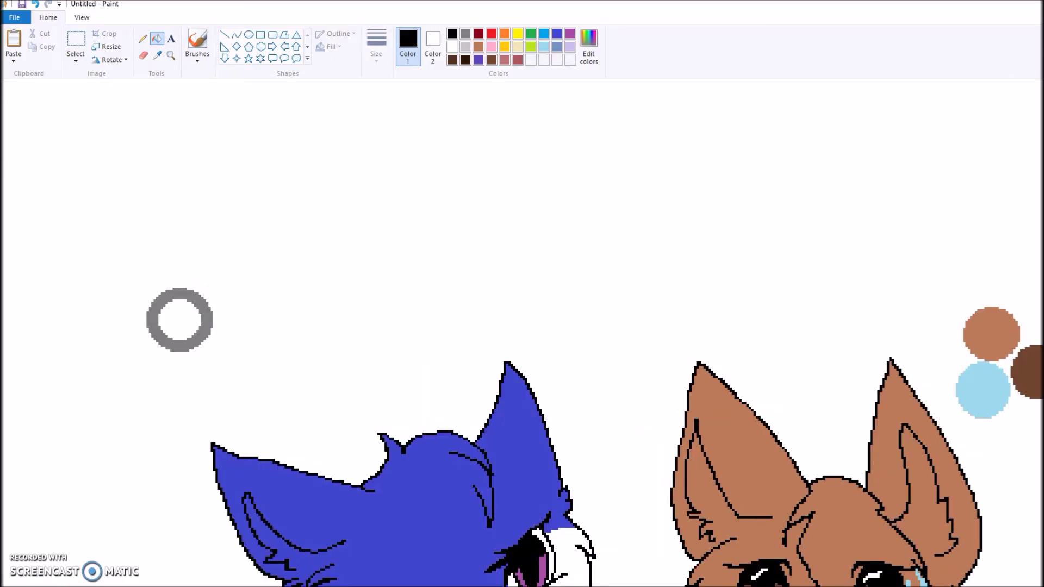
key("ctrl+z")
key("ctrl+z")
key("ctrl+z")
key("ctrl+z")
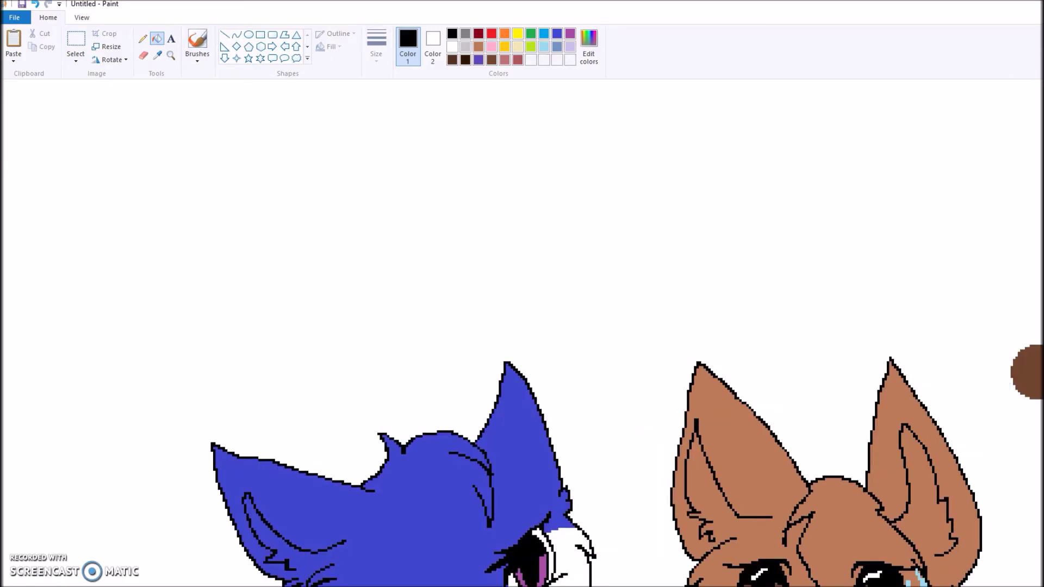
scroll(522, 326, "down", 5)
scroll(521, 332, "down", 3)
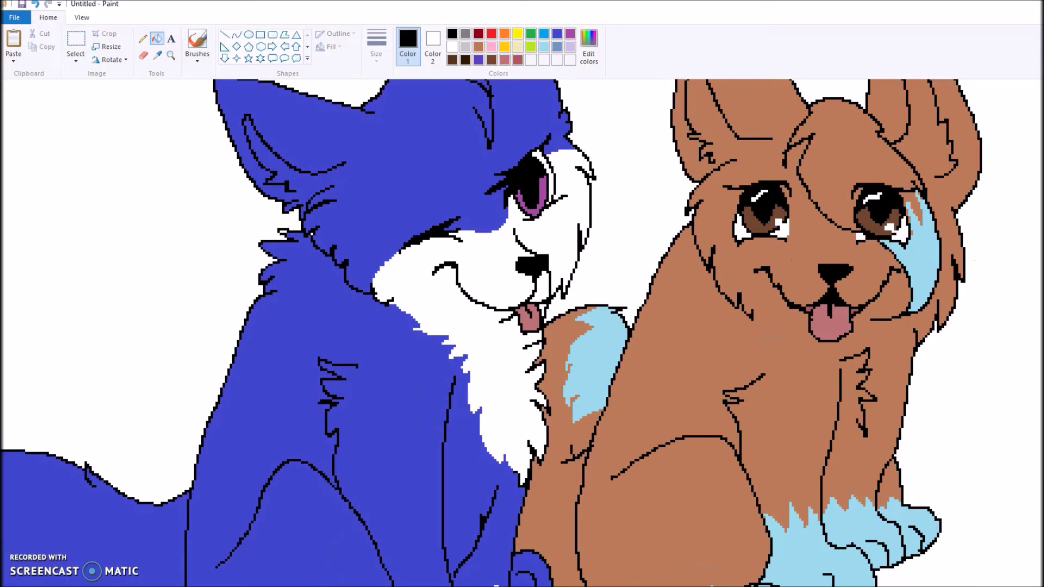
Step: Examine the coloured canines in the whole drawing and in a closer view with the empty space around them
left_click(171, 55)
right_click(272, 196)
right_click(272, 196)
right_click(271, 196)
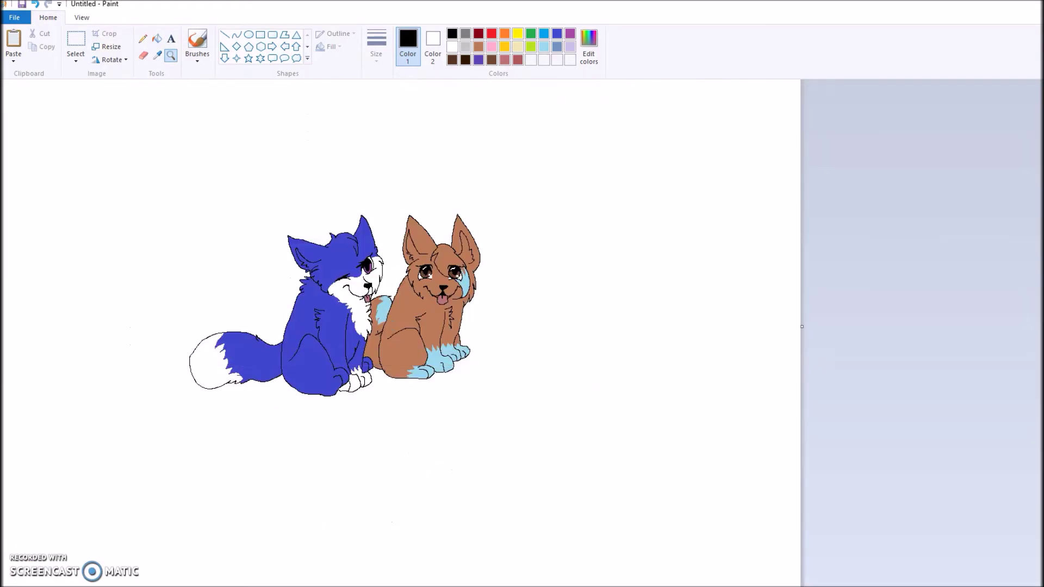
left_click(341, 320)
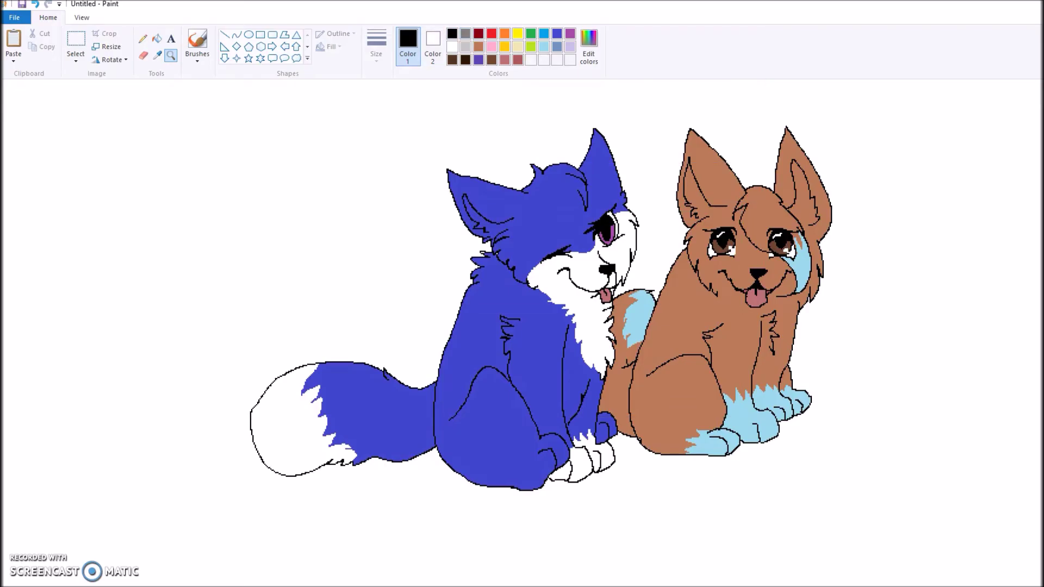
left_click(143, 38)
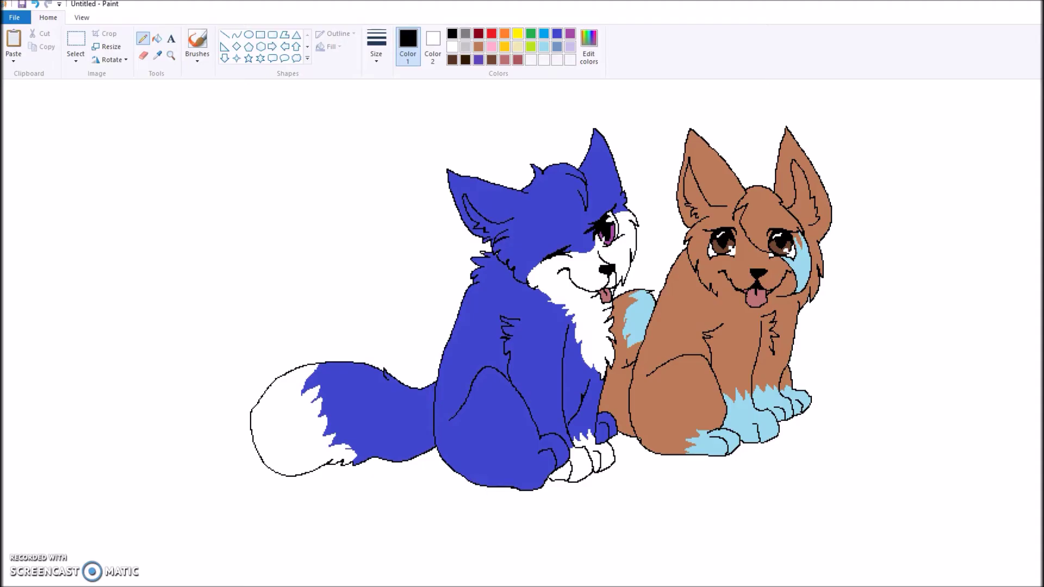
scroll(522, 326, "down", 3)
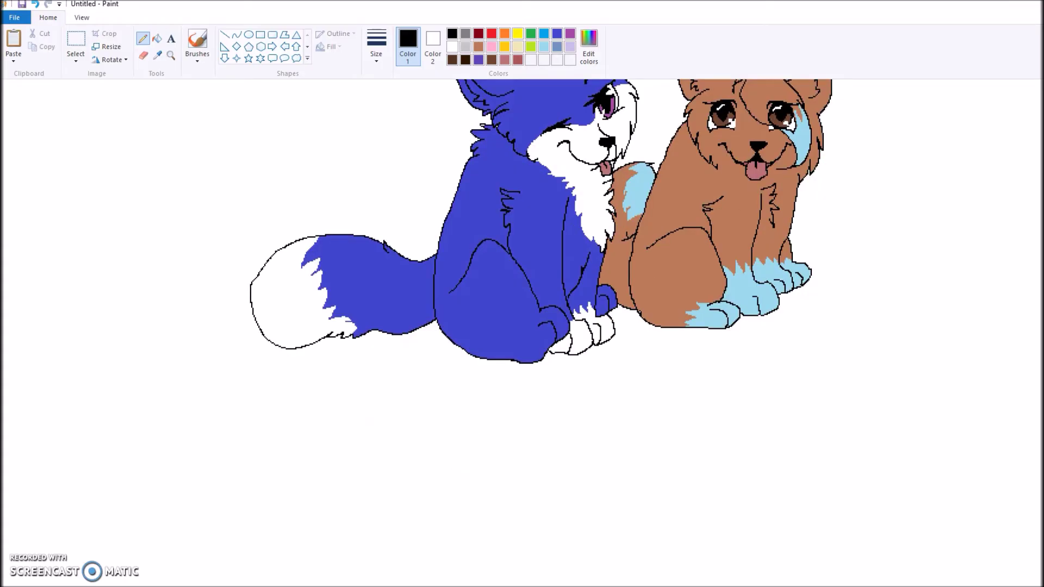
left_click(170, 55)
right_click(223, 173)
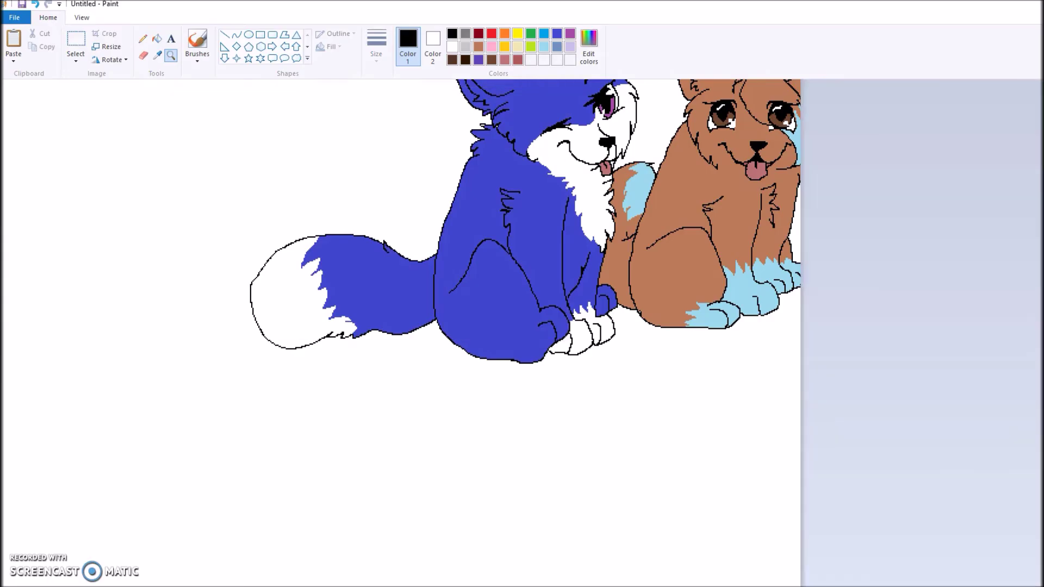
right_click(223, 174)
left_click(294, 282)
left_click(392, 329)
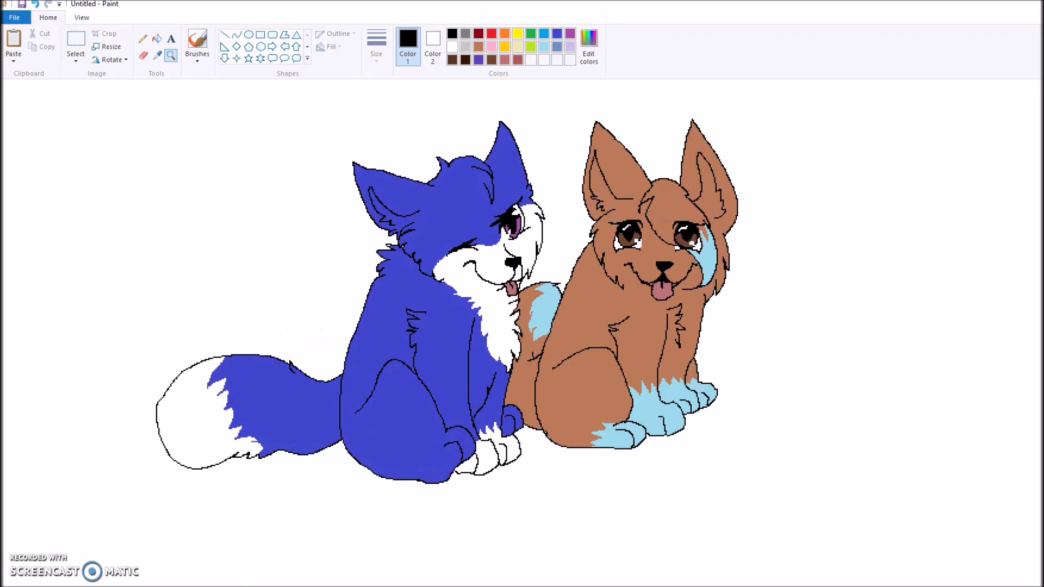
Step: Add the olive basic colour to the custom colours and make it the drawing colour
left_click(530, 34)
left_click(589, 46)
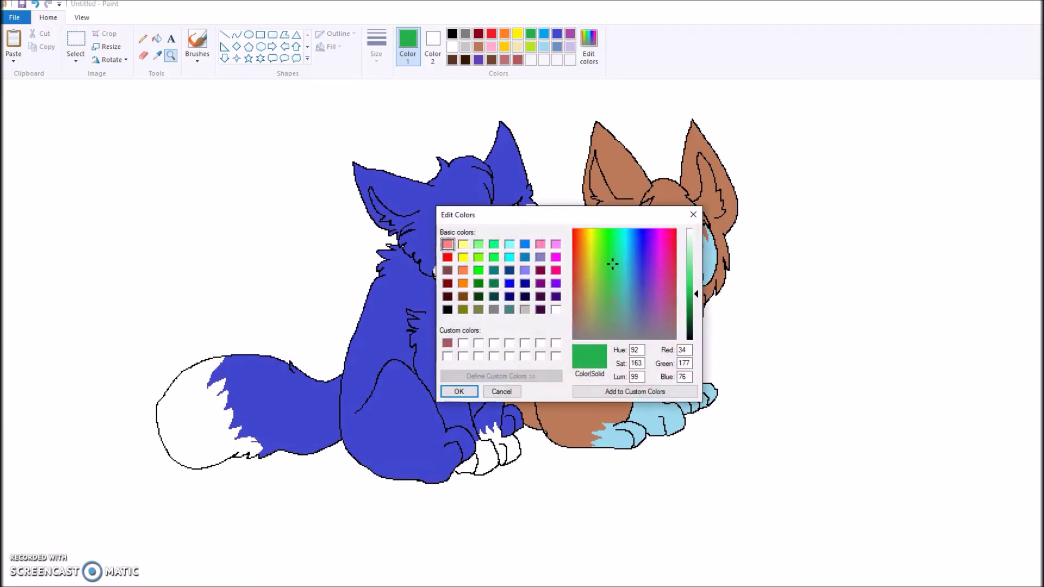
left_click(478, 309)
left_click(634, 391)
left_click(459, 391)
Step: Draw an olive Pencil outline of a ground patch with grass tufts around the canines' base and fill it with olive
left_click(143, 38)
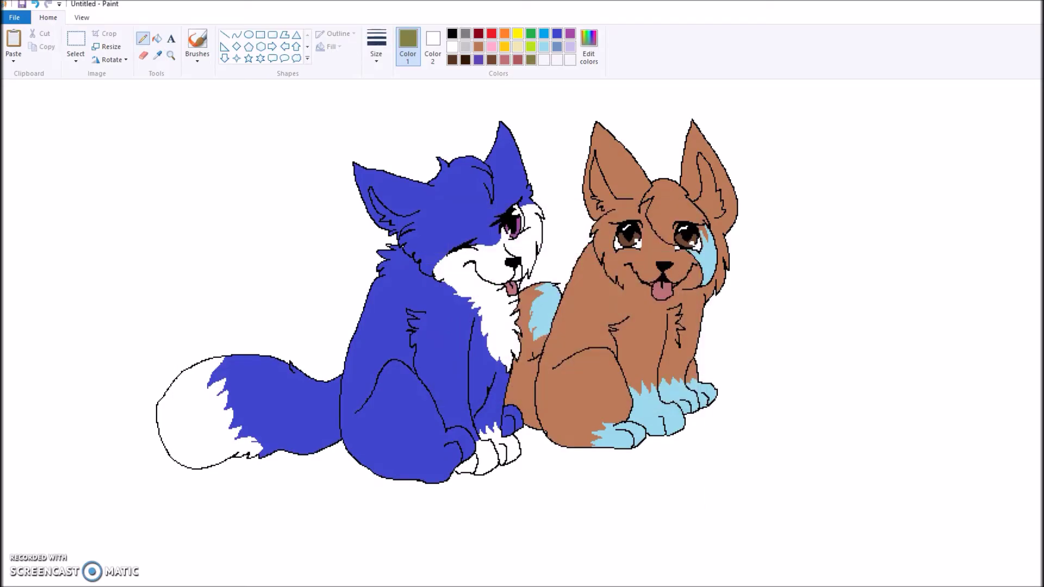
mouse_move(165, 390)
left_mouse_down()
mouse_move(124, 378)
mouse_move(96, 419)
mouse_move(87, 464)
mouse_move(111, 517)
mouse_move(137, 538)
mouse_move(160, 550)
mouse_move(375, 542)
mouse_move(766, 505)
mouse_move(793, 478)
mouse_move(799, 400)
mouse_move(751, 337)
mouse_move(754, 355)
mouse_move(717, 348)
left_mouse_up()
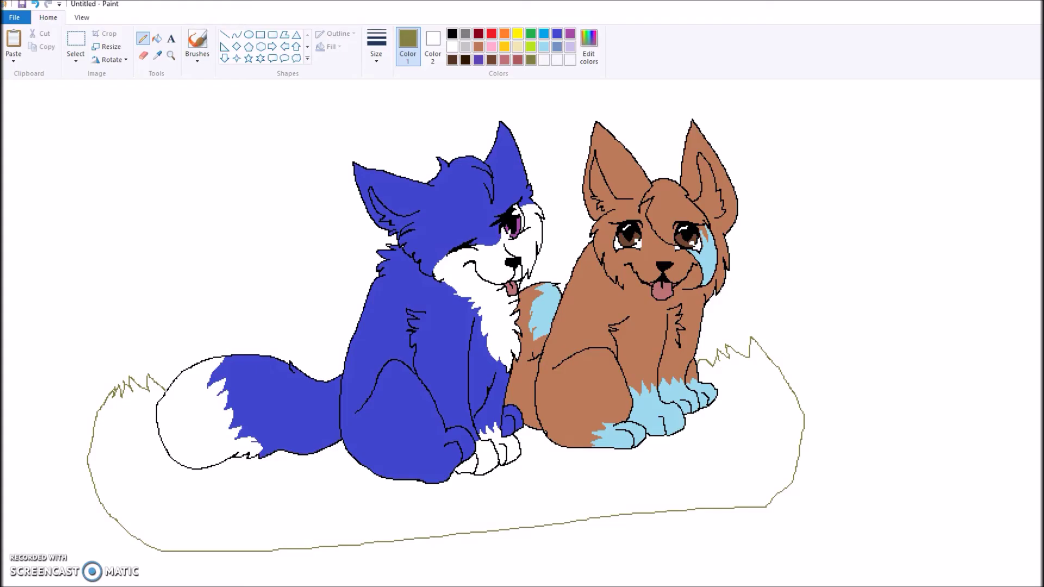
left_click(156, 38)
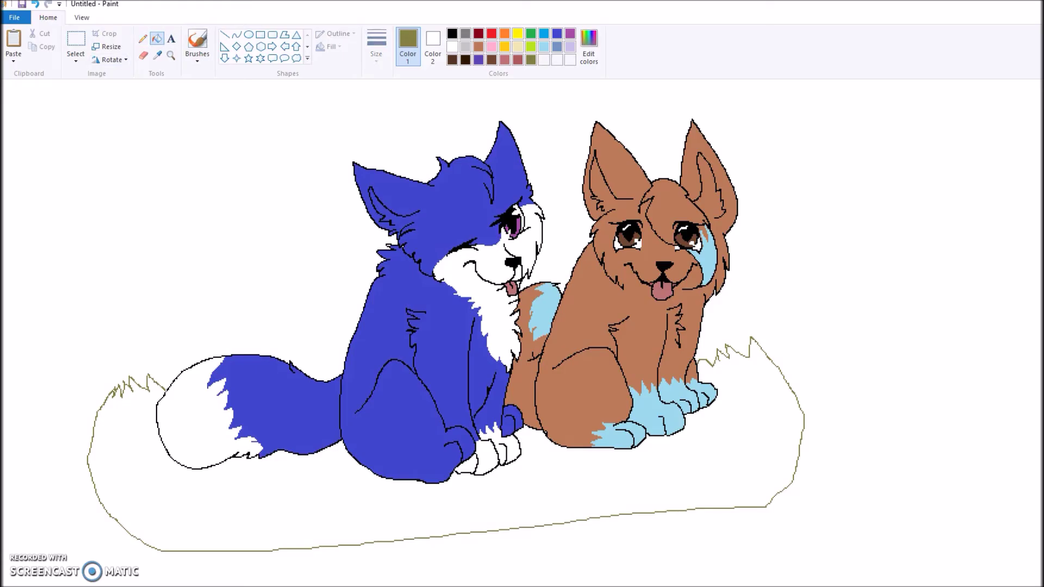
left_click(402, 506)
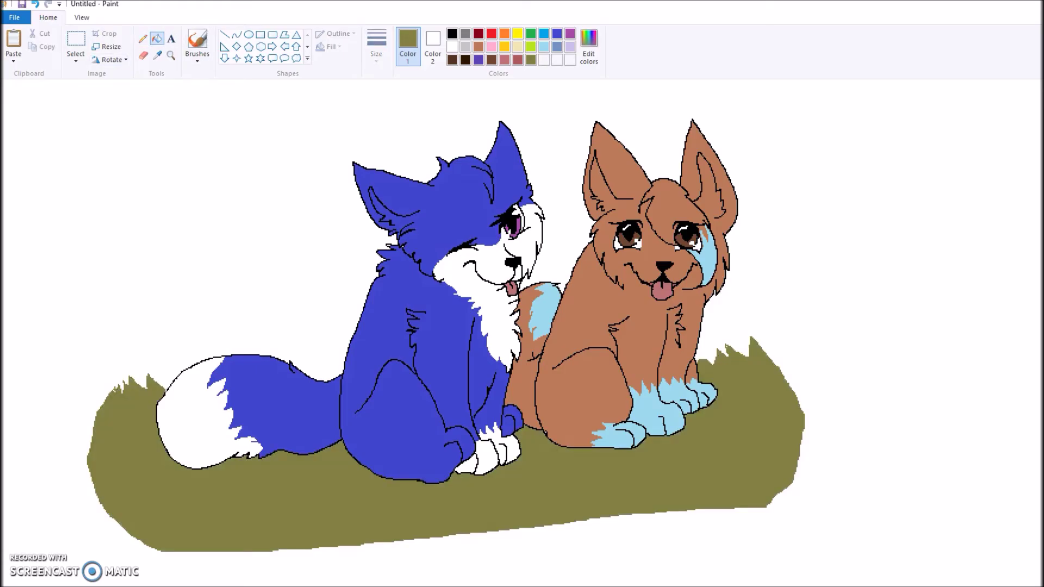
Step: Darken the olive to luminosity 31 (RGB 44, 44, 22), add it to the custom colours and use it for drawing
scroll(446, 326, "up", 3)
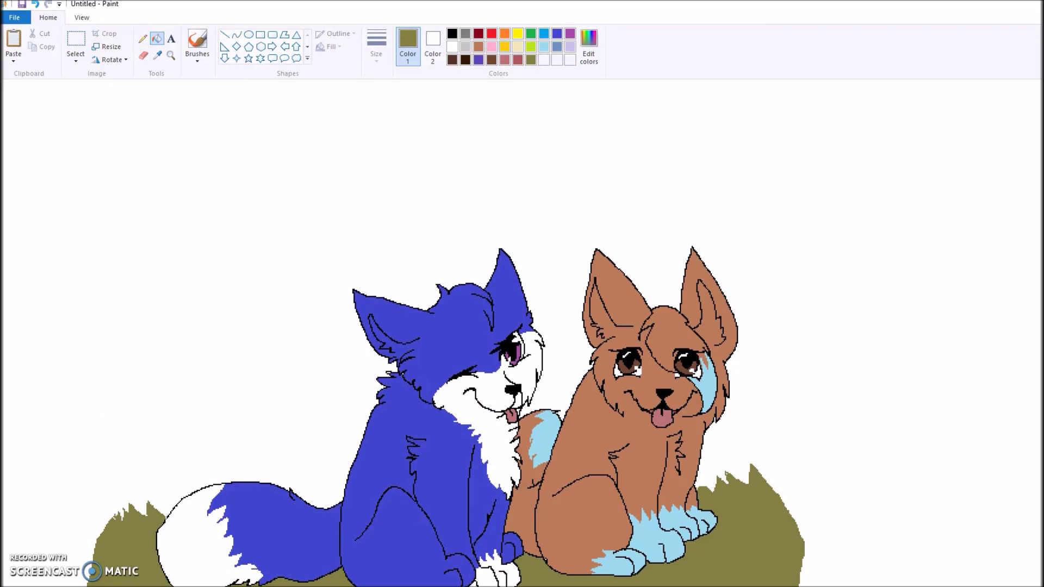
left_click(589, 46)
left_click_drag(696, 298, 696, 325)
left_click(635, 392)
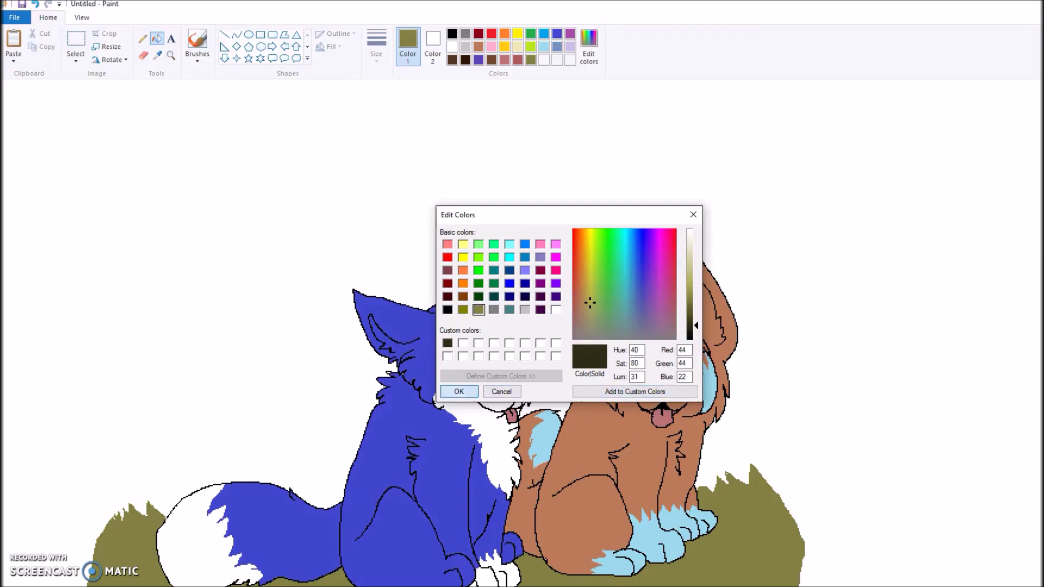
key("Return")
Step: Draw a tree trunk's edge rising from behind the winking canine with the Pencil, including a branch that reaches up over the canines
left_click(143, 38)
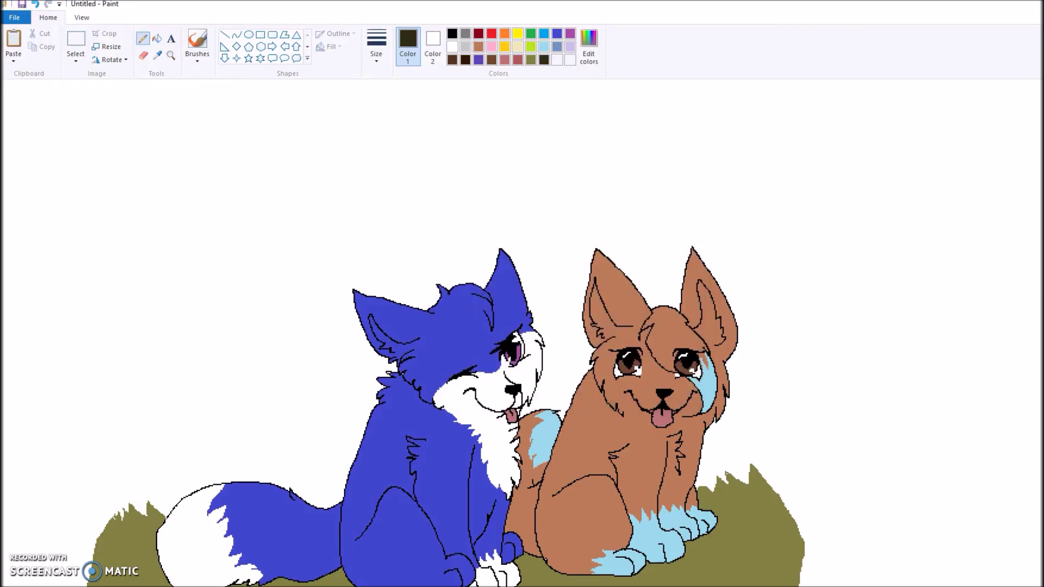
mouse_move(360, 440)
left_mouse_down()
mouse_move(323, 338)
mouse_move(309, 239)
mouse_move(329, 145)
mouse_move(390, 107)
left_mouse_up()
scroll(522, 327, "up", 3)
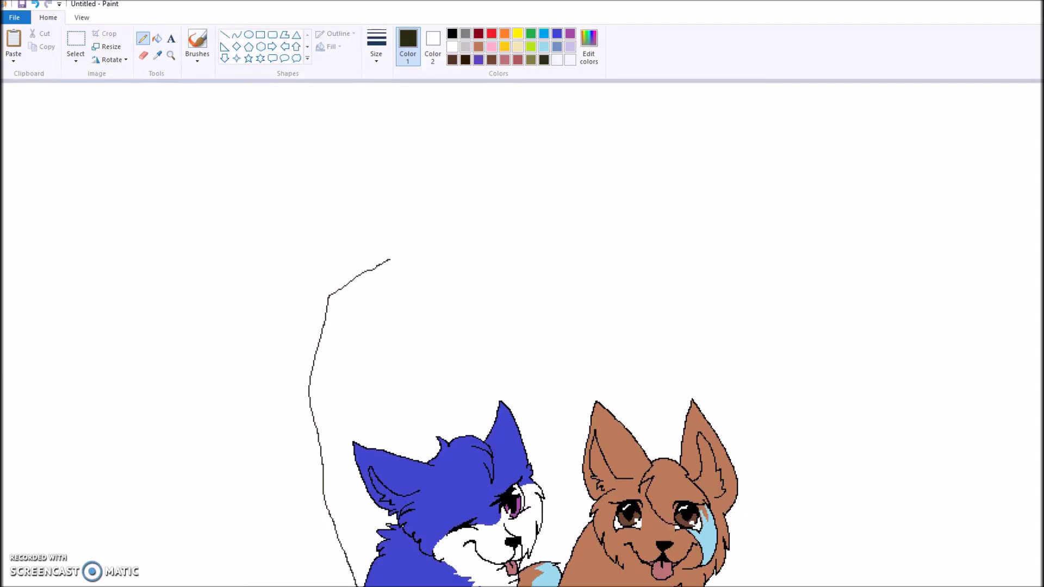
mouse_move(318, 86)
left_mouse_down()
mouse_move(305, 202)
mouse_move(332, 231)
mouse_move(489, 83)
left_mouse_up()
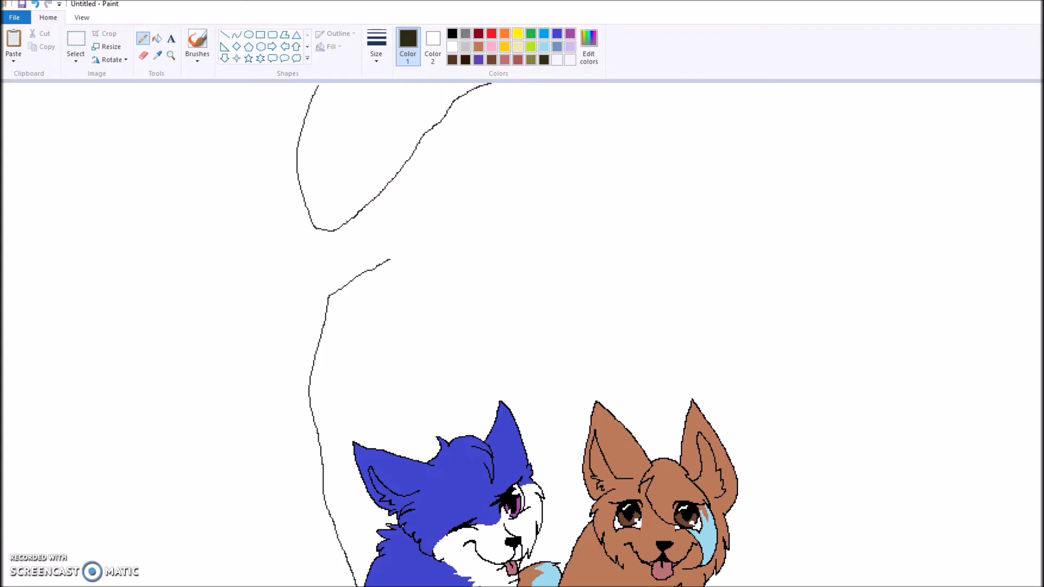
mouse_move(389, 260)
left_mouse_down()
mouse_move(504, 157)
mouse_move(553, 83)
left_mouse_up()
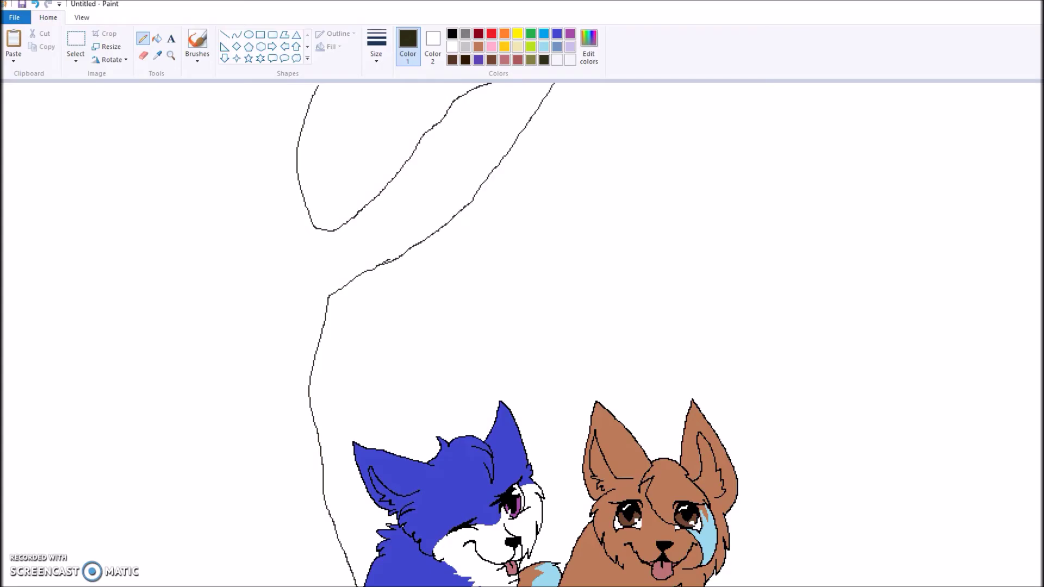
left_click_drag(466, 83, 457, 98)
Step: Draw the trunk's outer edge up from the grass and a small notch at its top, and fill the tree with dark olive
scroll(522, 332, "down", 5)
left_click_drag(96, 432, 133, 127)
scroll(132, 96, "up", 5)
mouse_move(132, 355)
left_mouse_down()
mouse_move(124, 225)
mouse_move(90, 83)
left_mouse_up()
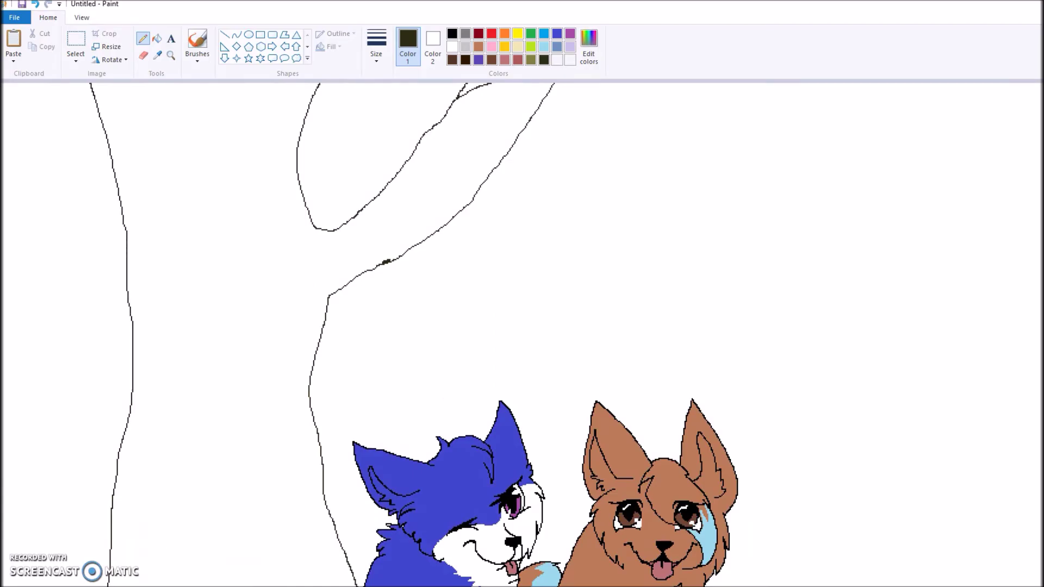
mouse_move(149, 87)
left_mouse_down()
mouse_move(161, 95)
mouse_move(169, 83)
left_mouse_up()
left_click(156, 38)
left_click(217, 244)
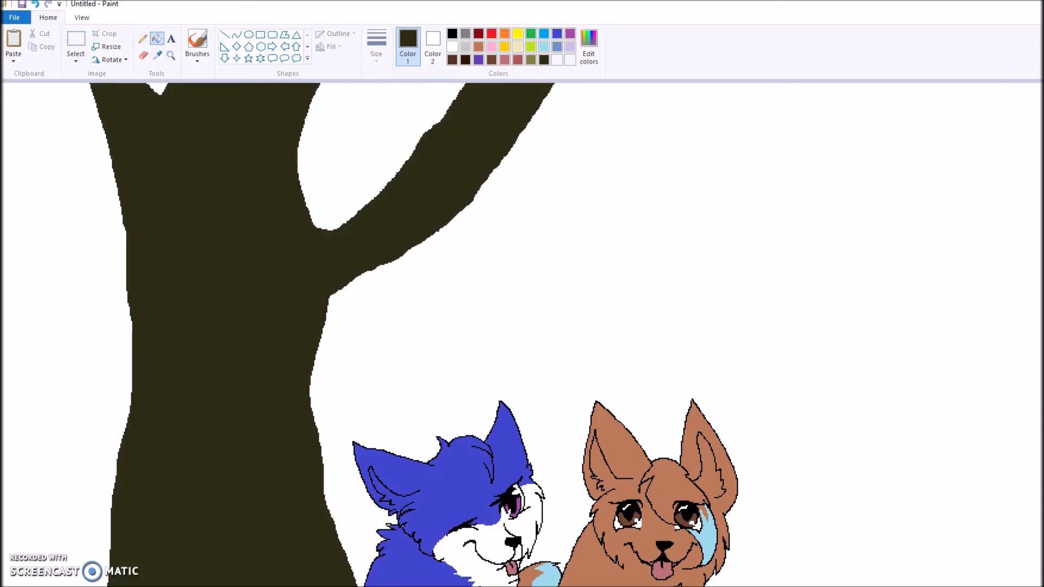
scroll(522, 326, "down", 5)
scroll(522, 327, "up", 3)
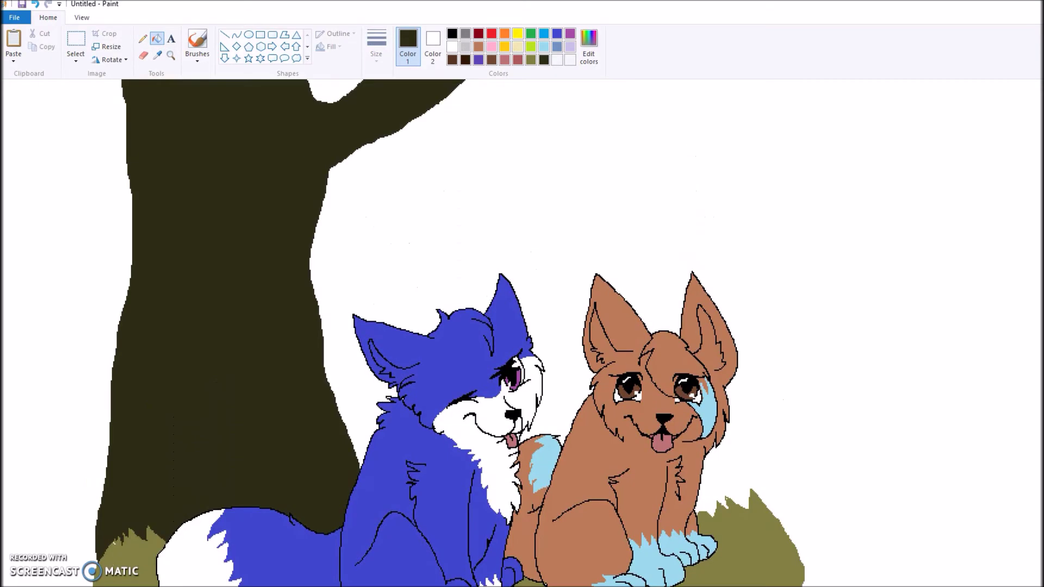
Step: Outline a second tree trunk behind the brown canine in dark olive Pencil, with a U-shaped fork at its top beside the first tree's branch
left_click(143, 38)
scroll(522, 326, "up", 3)
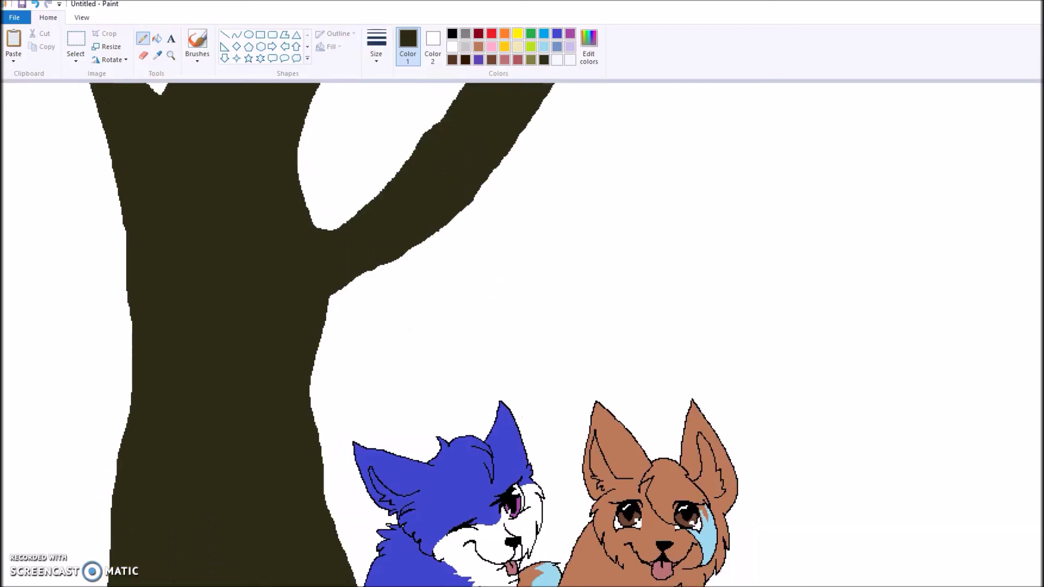
mouse_move(512, 149)
left_mouse_down()
mouse_move(575, 275)
mouse_move(592, 392)
left_mouse_up()
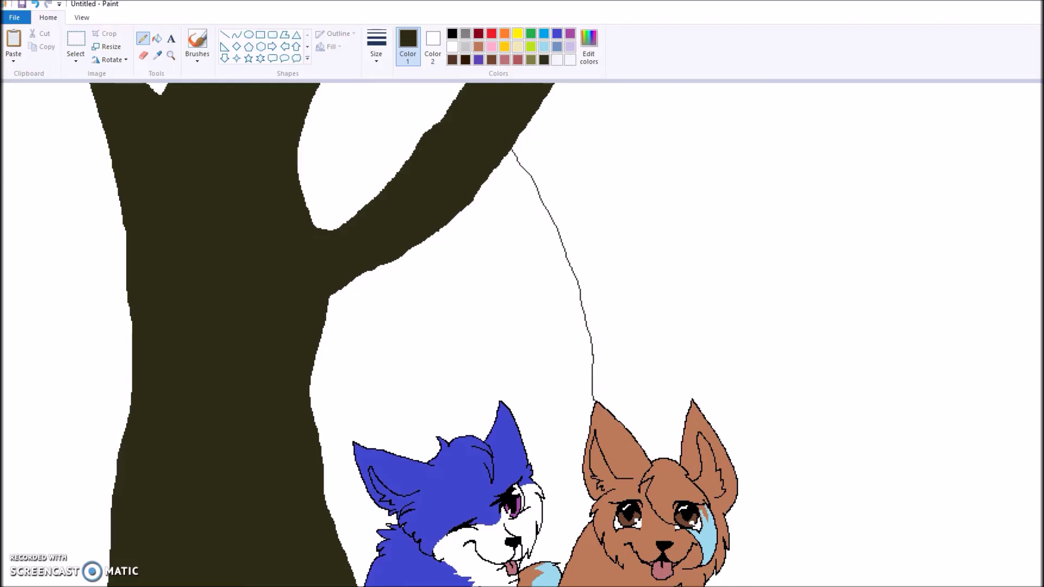
scroll(522, 326, "down", 6)
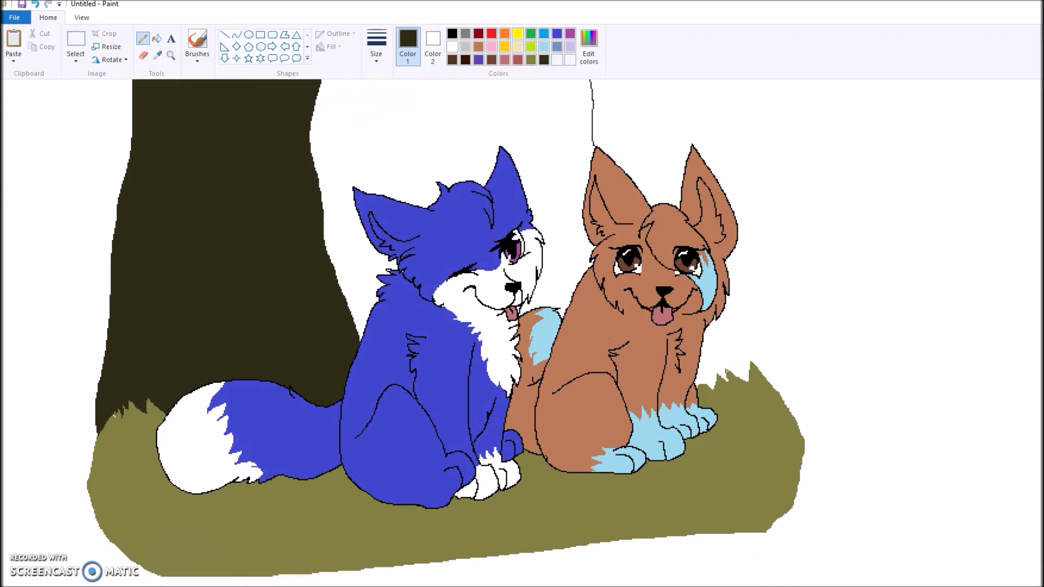
mouse_move(798, 427)
left_mouse_down()
mouse_move(812, 362)
mouse_move(793, 123)
left_mouse_up()
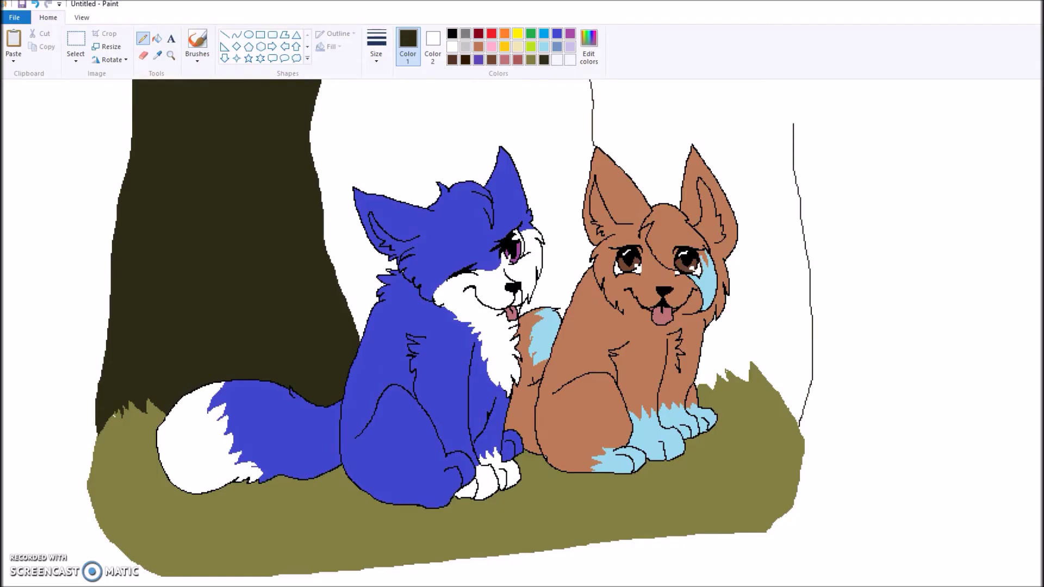
scroll(522, 326, "up", 6)
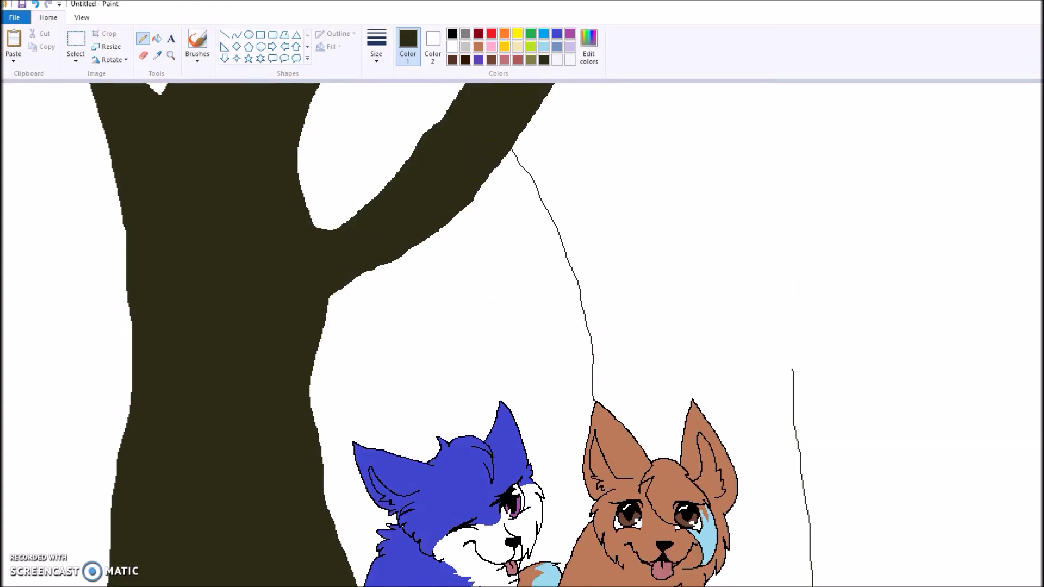
mouse_move(793, 370)
left_mouse_down()
mouse_move(787, 169)
mouse_move(811, 83)
left_mouse_up()
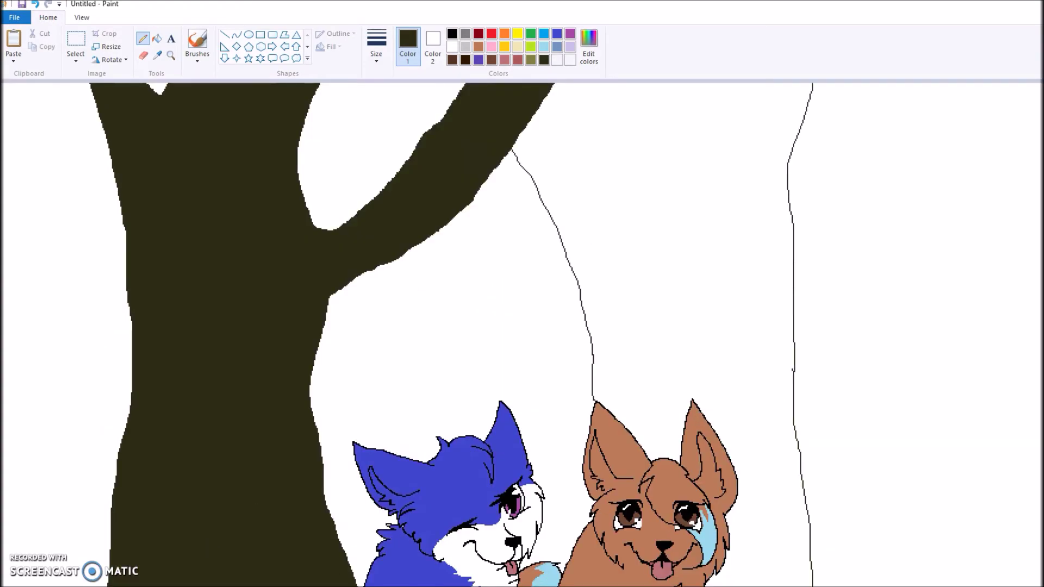
mouse_move(586, 87)
left_mouse_down()
mouse_move(615, 130)
mouse_move(646, 123)
mouse_move(661, 84)
left_mouse_up()
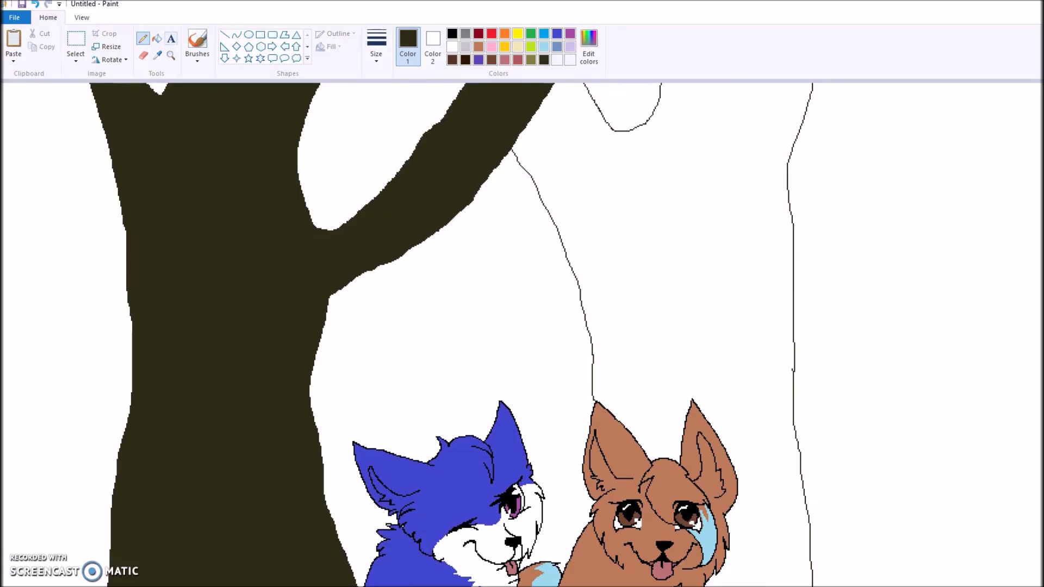
left_click(171, 38)
left_click(587, 128)
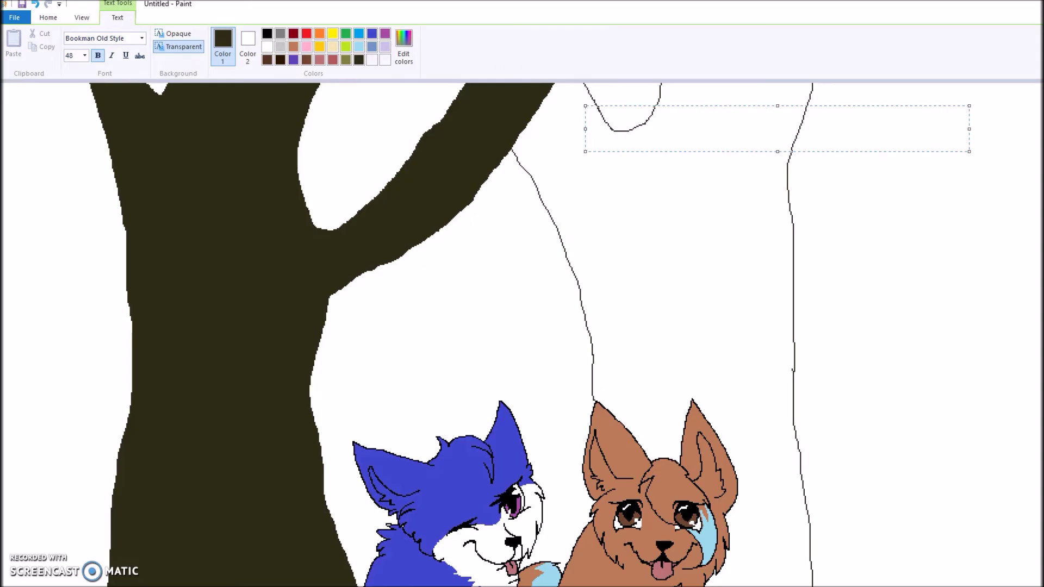
Step: Fill the outlined second tree behind the brown canine with the same dark olive as the first tree
left_click(48, 18)
left_click(142, 39)
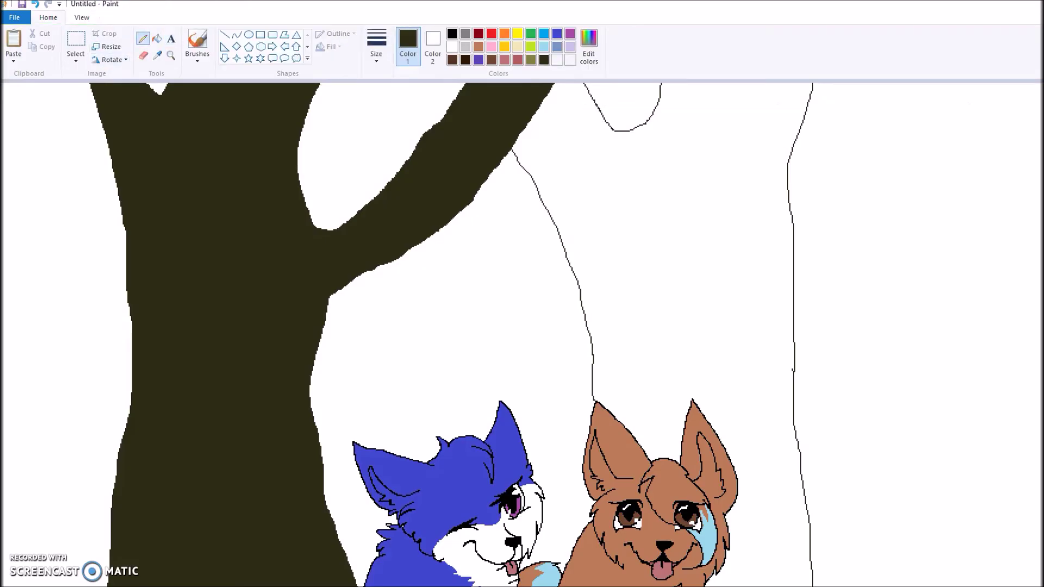
left_click(157, 56)
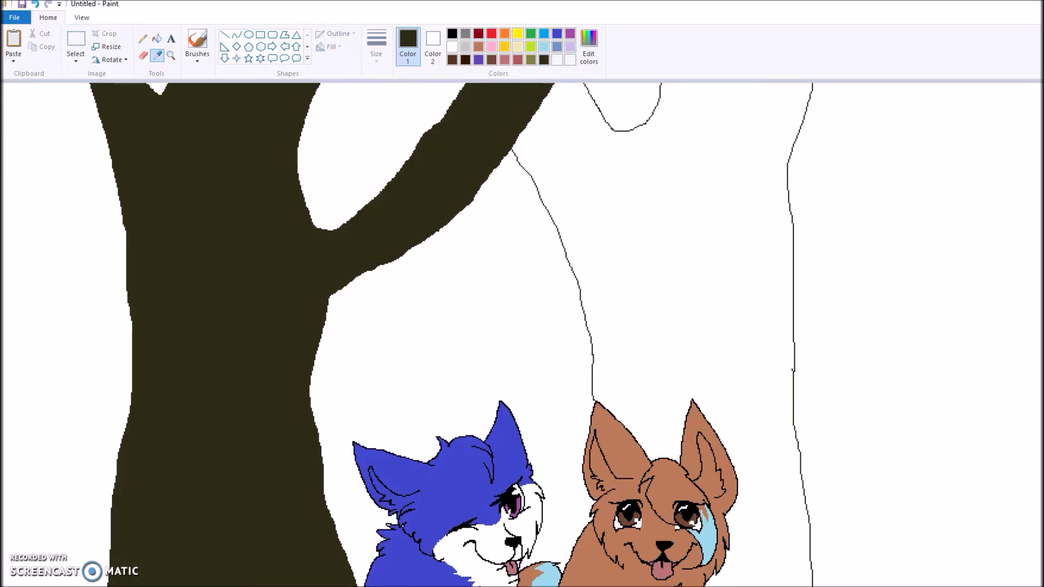
left_click(598, 130)
left_click(157, 39)
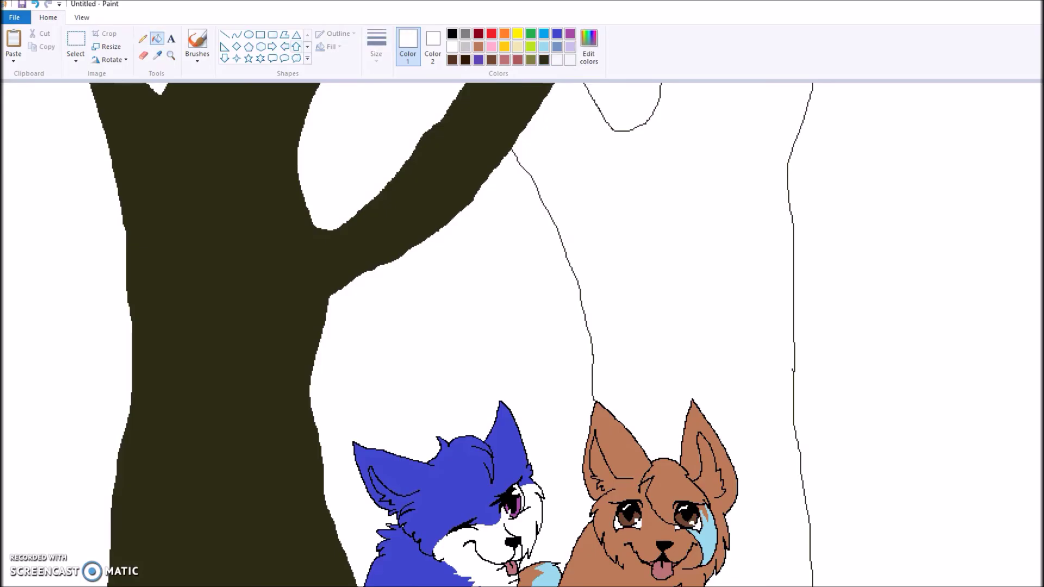
left_click(543, 60)
left_click(663, 229)
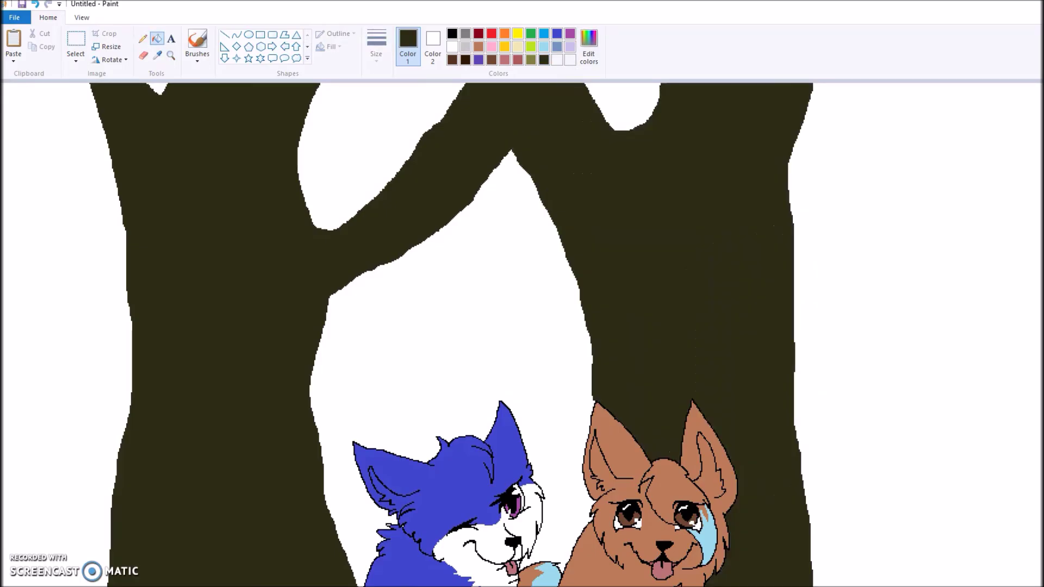
Step: Darken the olive to luminosity 13 (RGB 18, 18, 10), add it to the custom colours and use it for drawing
scroll(522, 332, "down", 4)
scroll(522, 331, "up", 2)
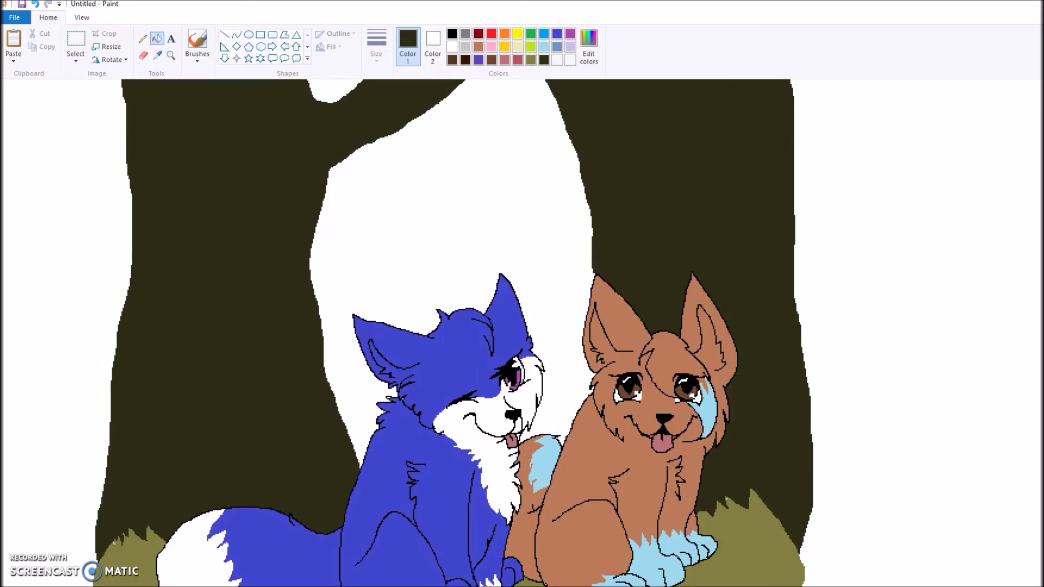
left_click(588, 44)
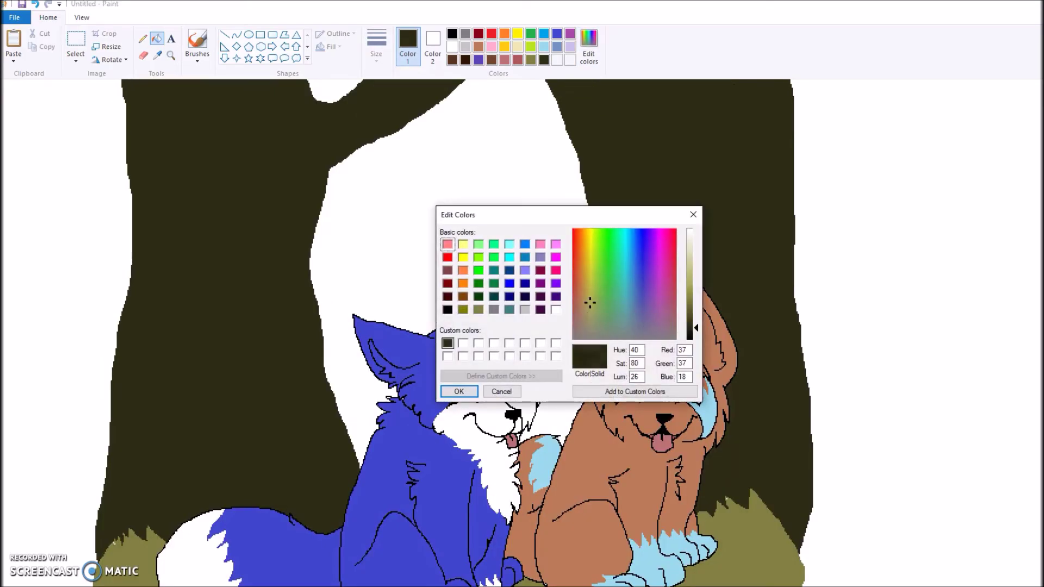
left_click(690, 334)
left_click(635, 392)
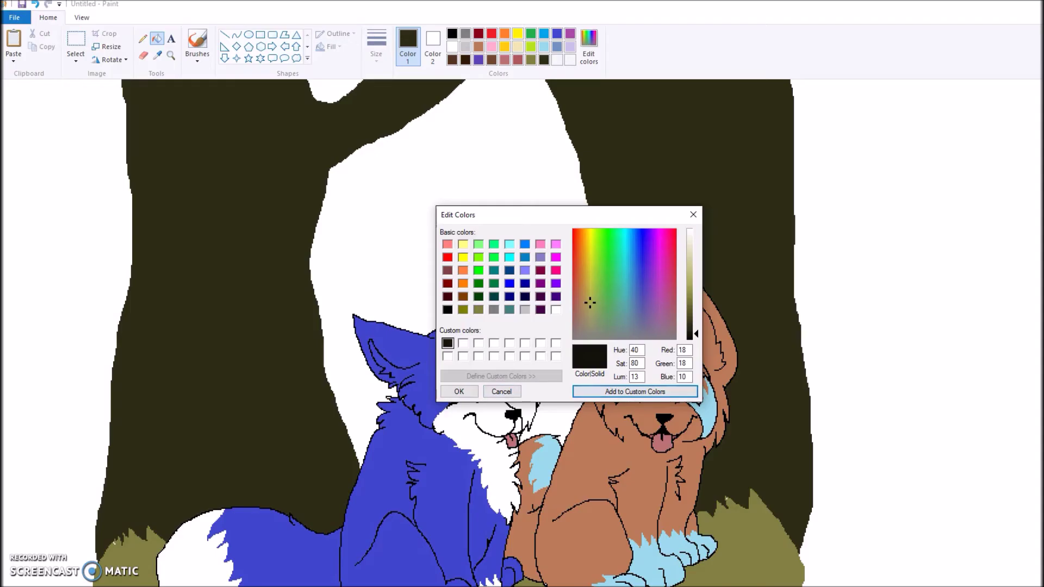
left_click(459, 391)
Step: Draw two vertical Pencil edges between the trees down to the blue canine and fill the outer gaps beside them with near-black olive
left_click(143, 38)
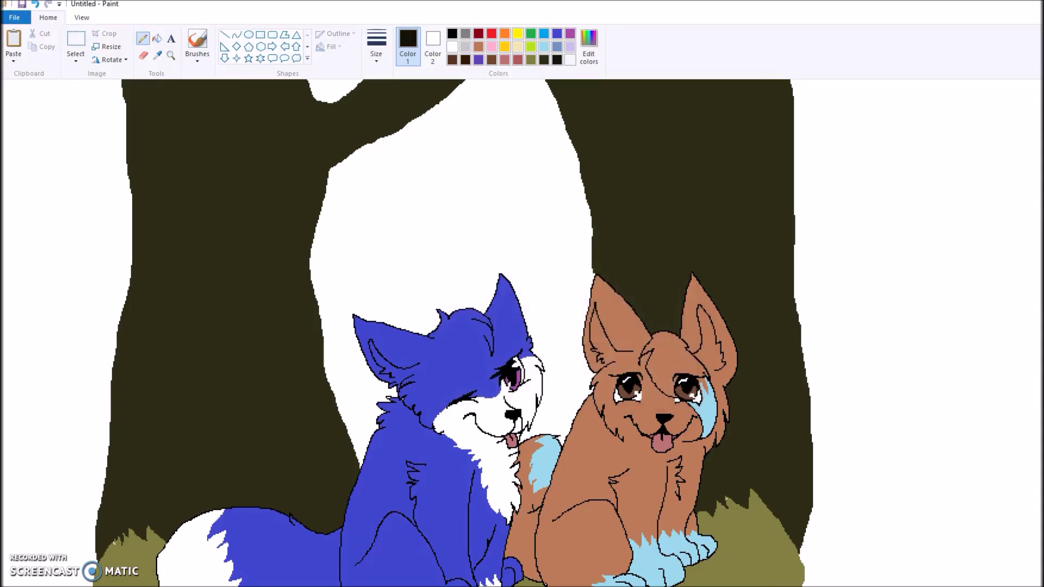
mouse_move(438, 105)
left_mouse_down()
mouse_move(432, 191)
mouse_move(451, 298)
left_mouse_up()
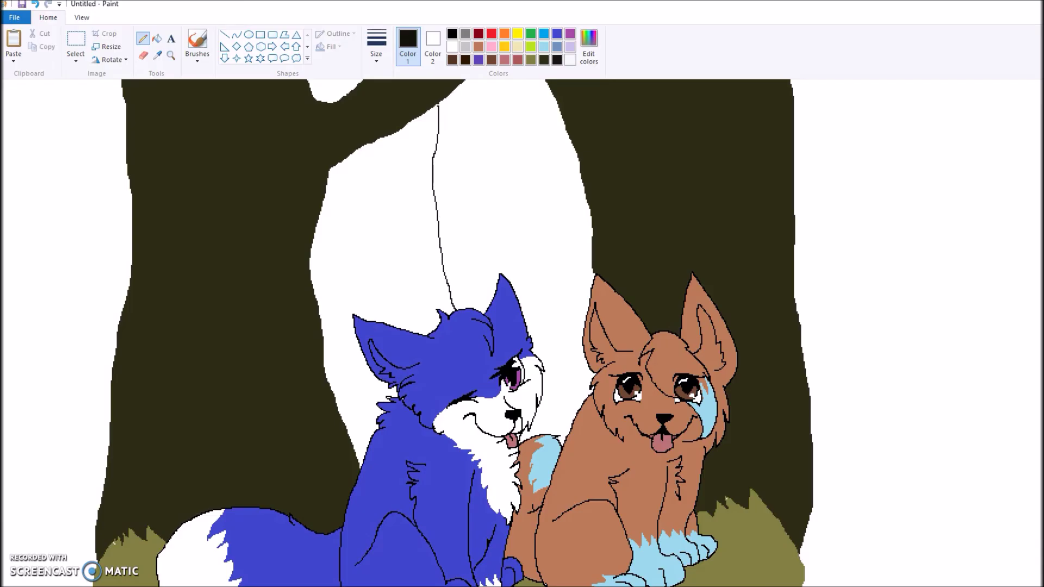
scroll(522, 332, "up", 3)
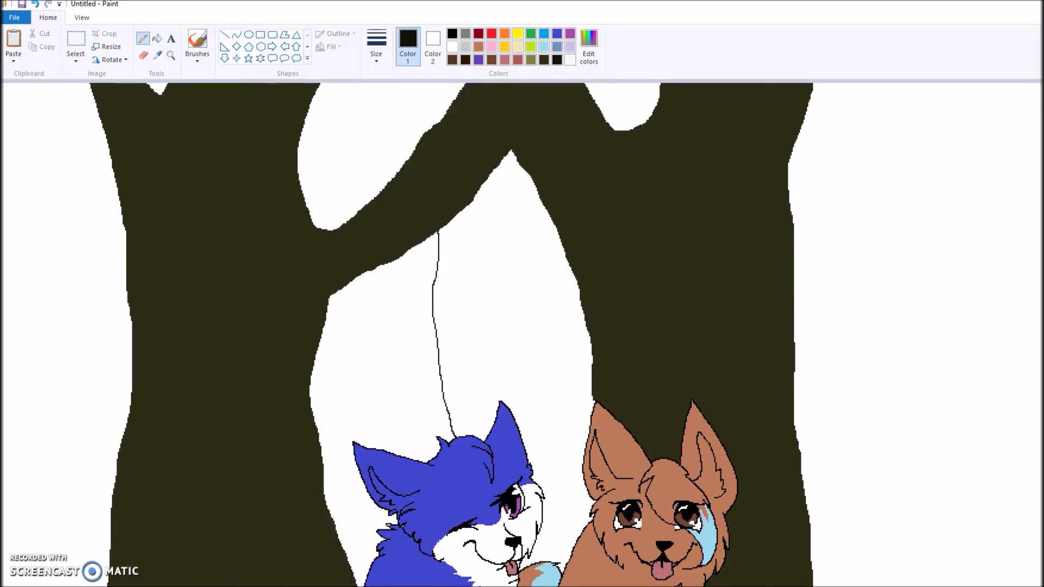
mouse_move(525, 170)
left_mouse_down()
mouse_move(546, 333)
mouse_move(537, 460)
left_mouse_up()
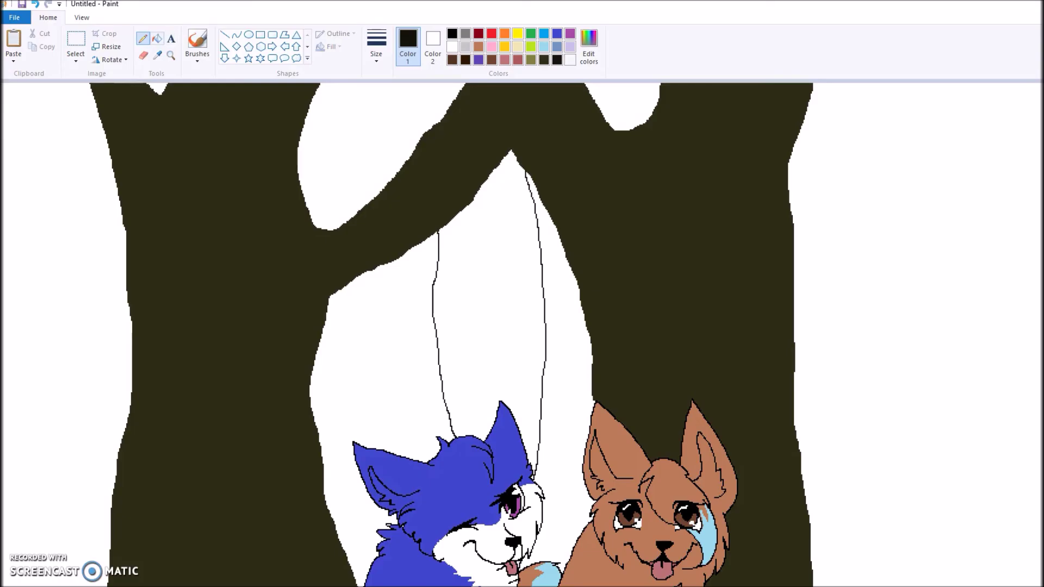
left_click(156, 38)
left_click(375, 354)
left_click(565, 326)
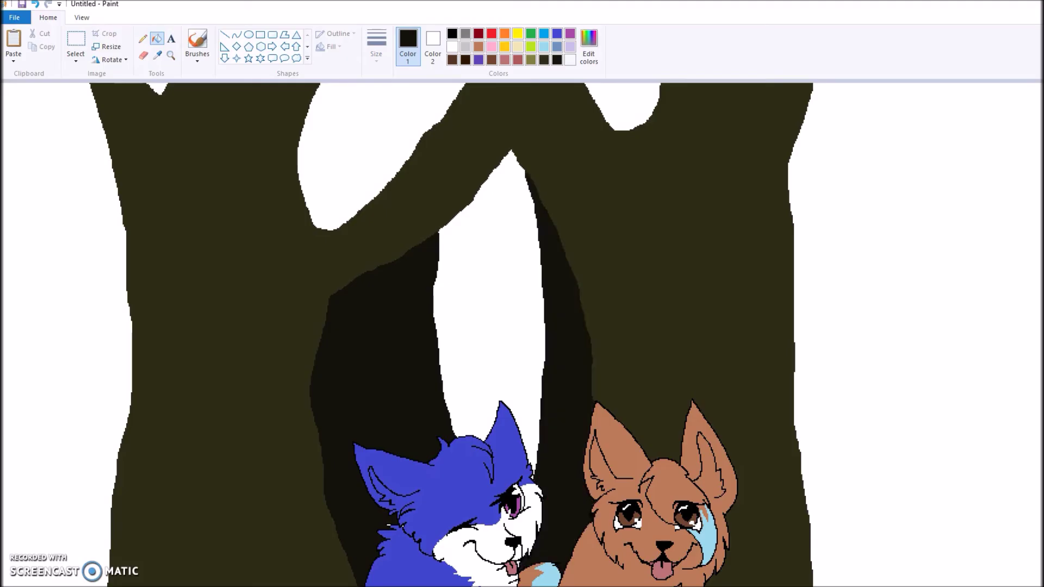
Step: Fill the openings in both tree forks with near-black olive, keeping a small white U-shaped notch at the top of the first one
left_click(353, 141)
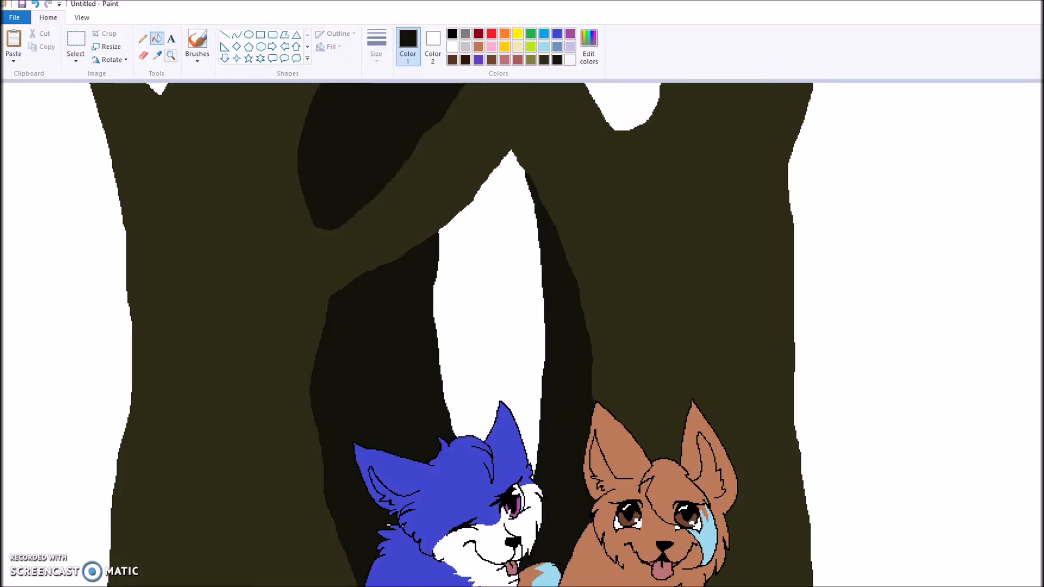
left_click(143, 38)
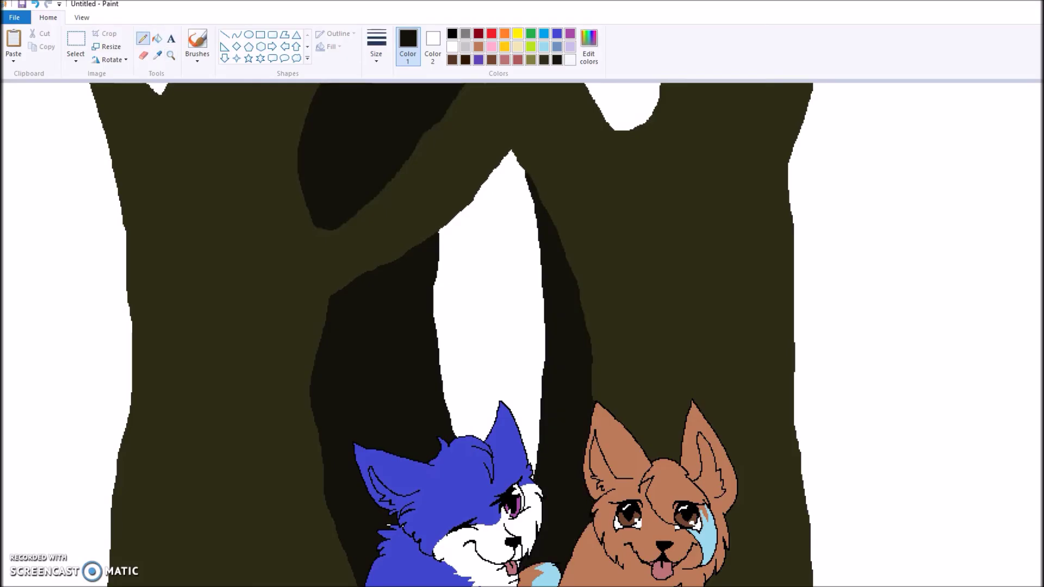
mouse_move(360, 83)
left_mouse_down()
mouse_move(370, 107)
mouse_move(417, 83)
left_mouse_up()
left_click(157, 38)
right_click(388, 93)
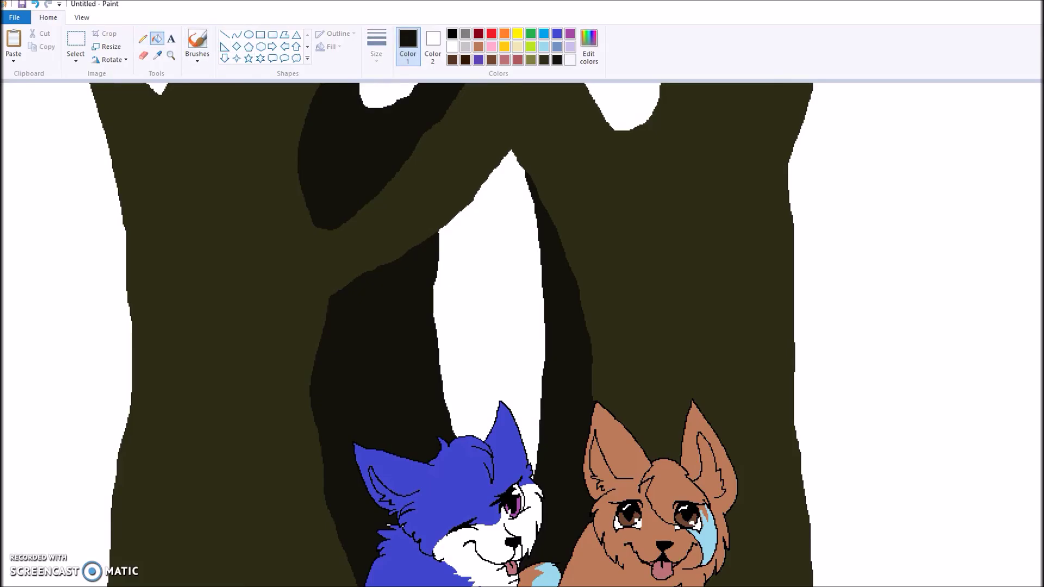
left_click(142, 38)
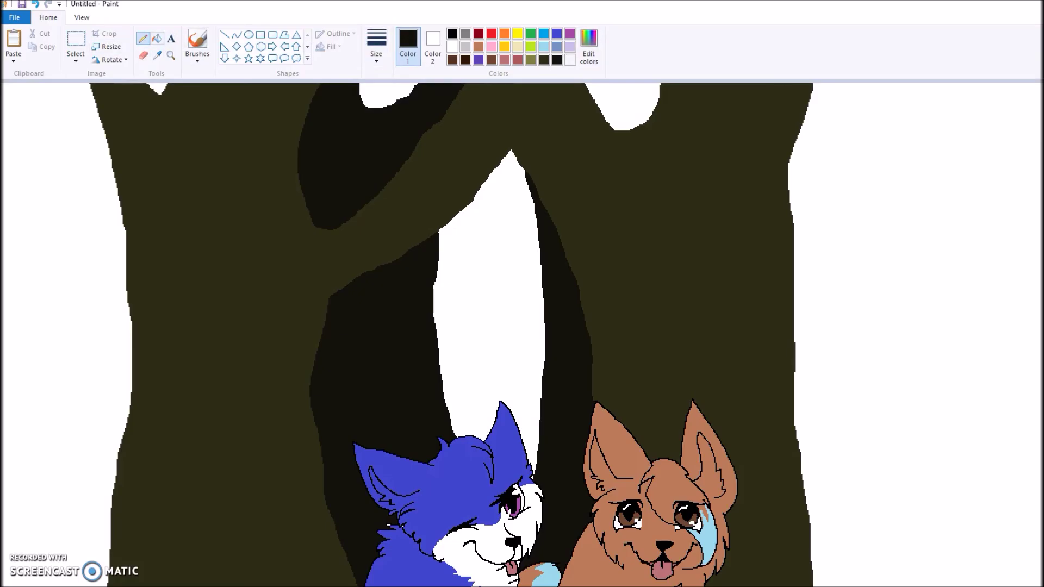
left_click(157, 38)
left_click(625, 108)
Step: Define a dark navy custom colour from the basic dark blue and fill the remaining white gap between the trees with it
scroll(522, 333, "down", 2)
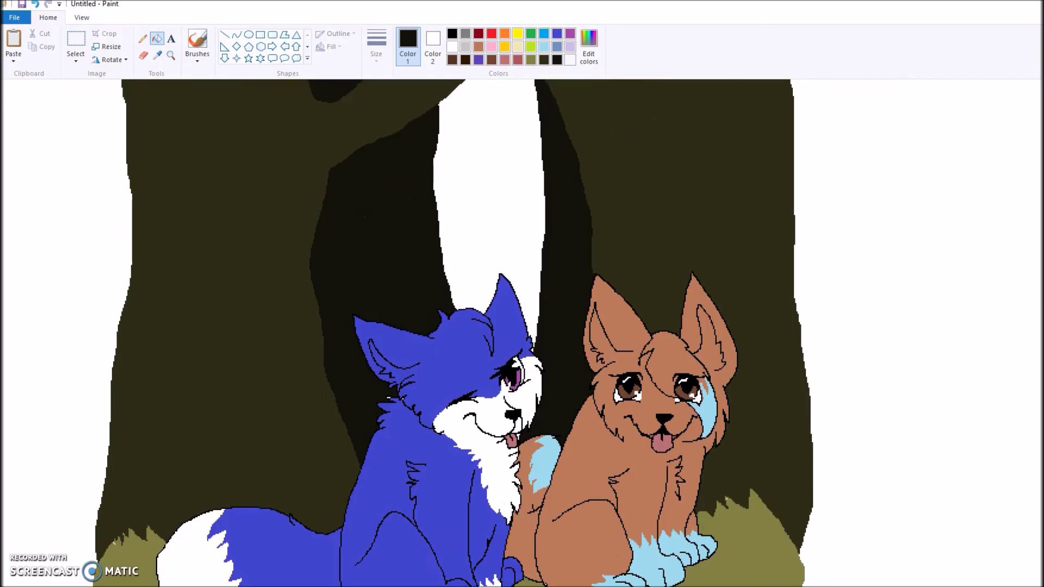
scroll(522, 332, "up", 1)
left_click(589, 45)
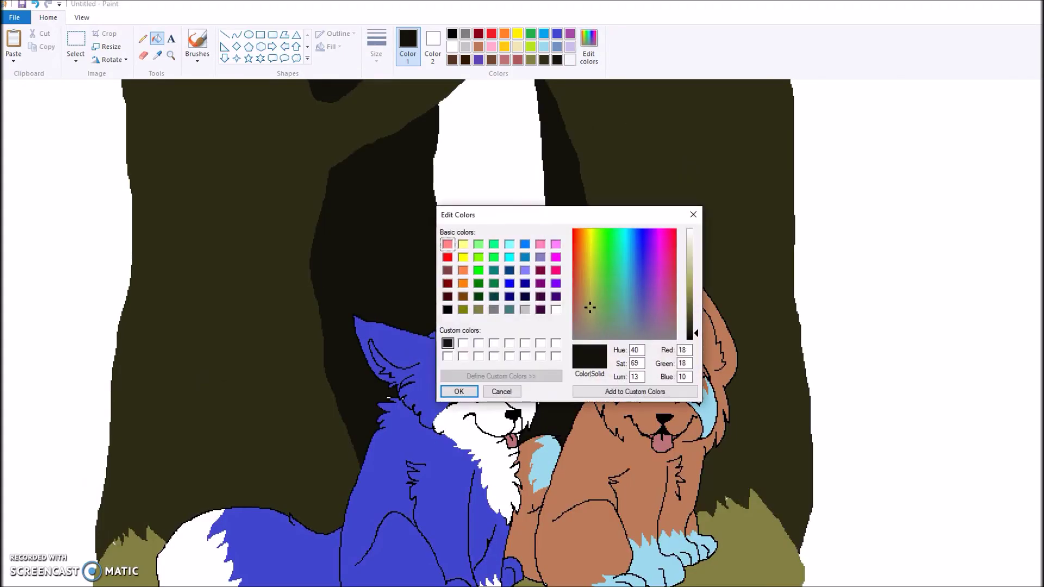
left_click(510, 271)
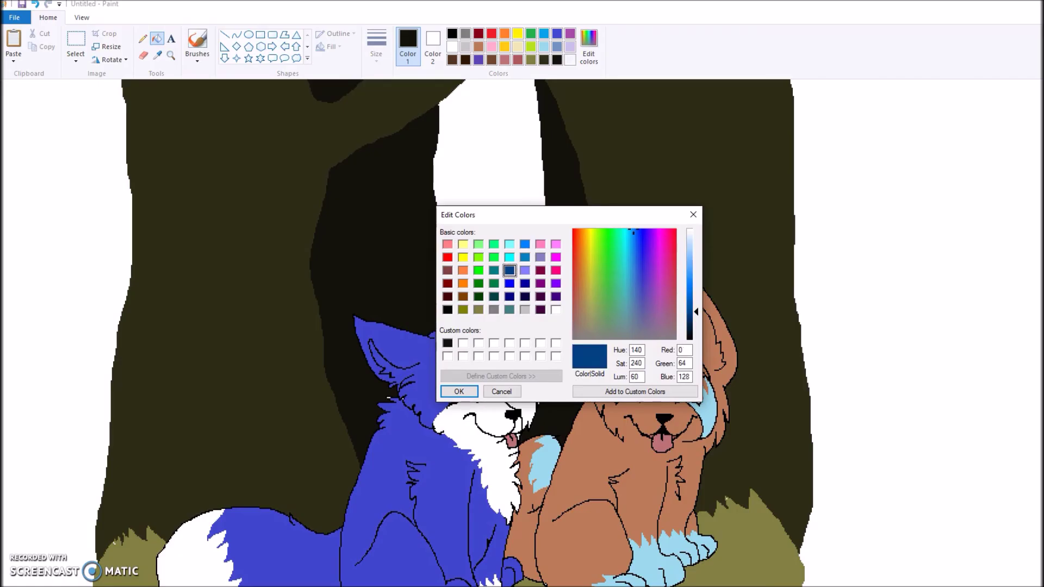
left_click(635, 391)
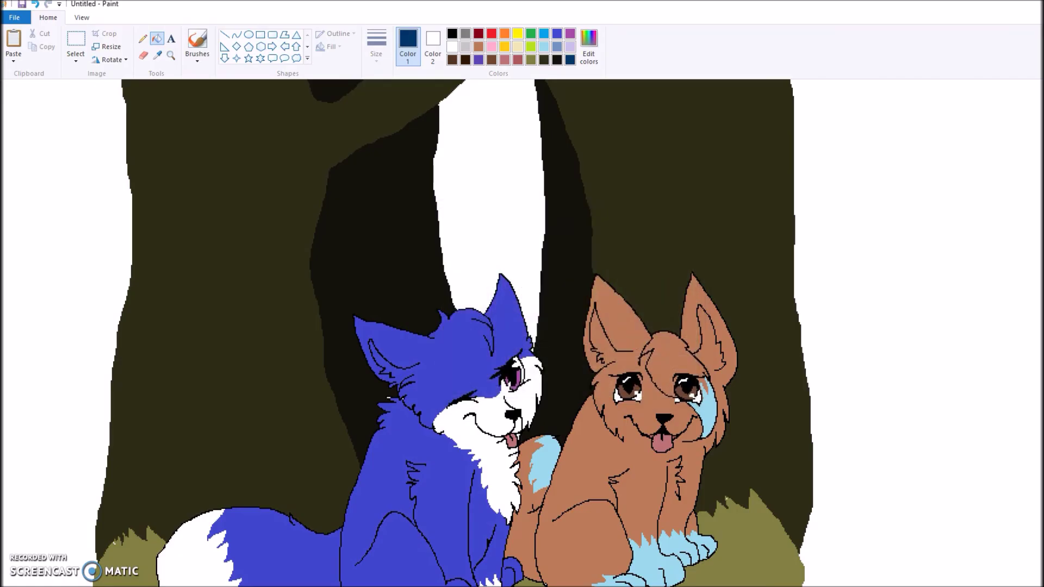
left_click(531, 347)
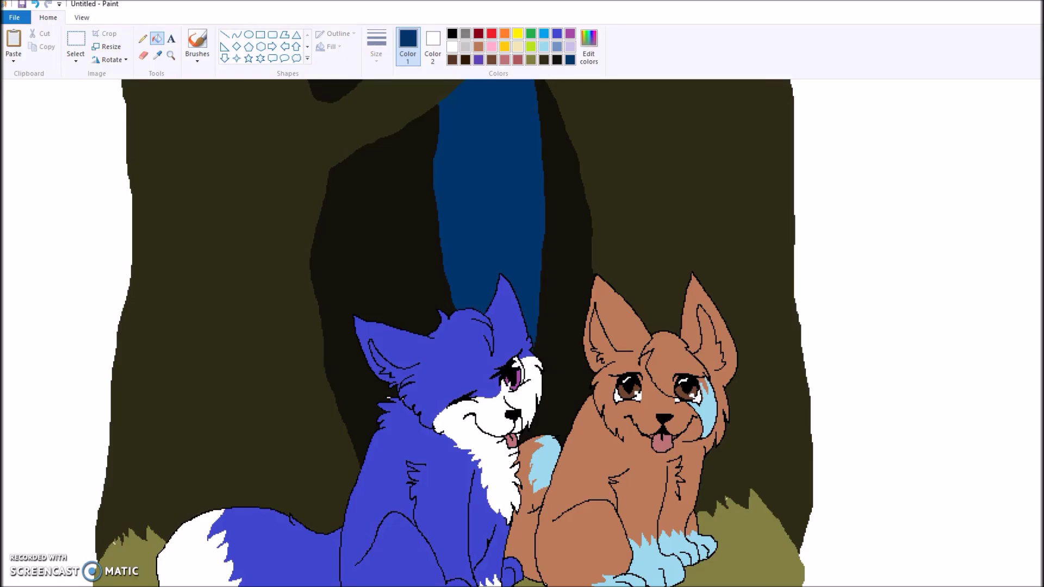
Step: Fill the tiny white gap in the blue canine's neck fur with its body blue
scroll(450, 333, "down", 5)
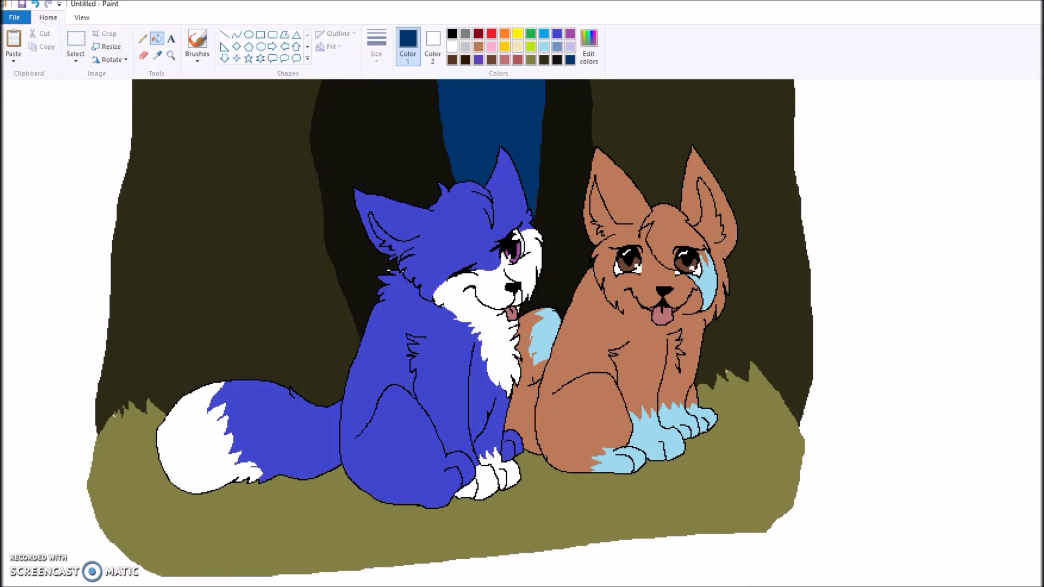
left_click(170, 56)
left_click(404, 271)
left_click(401, 272)
left_click(401, 272)
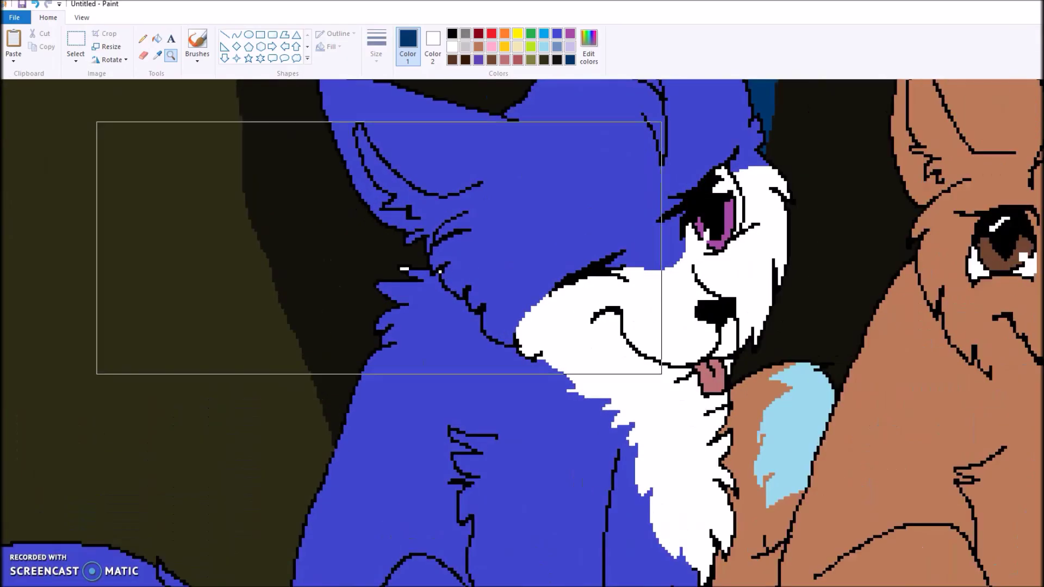
left_click(401, 272)
left_click(556, 33)
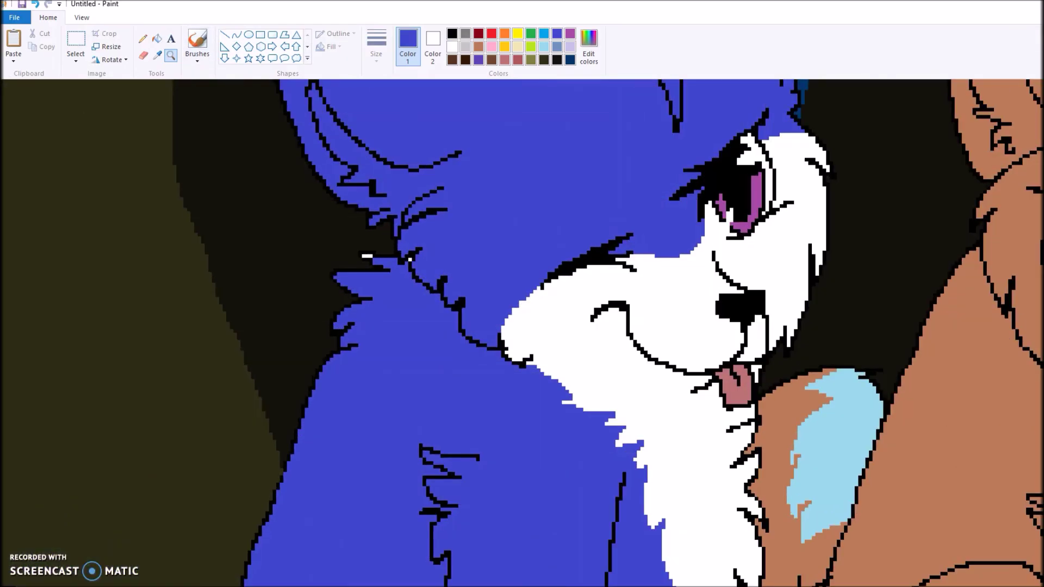
left_click(157, 38)
left_click(367, 255)
Step: Shrink the canvas from below to the grass and from the side to the second tree's outer edge
left_click(170, 55)
right_click(164, 204)
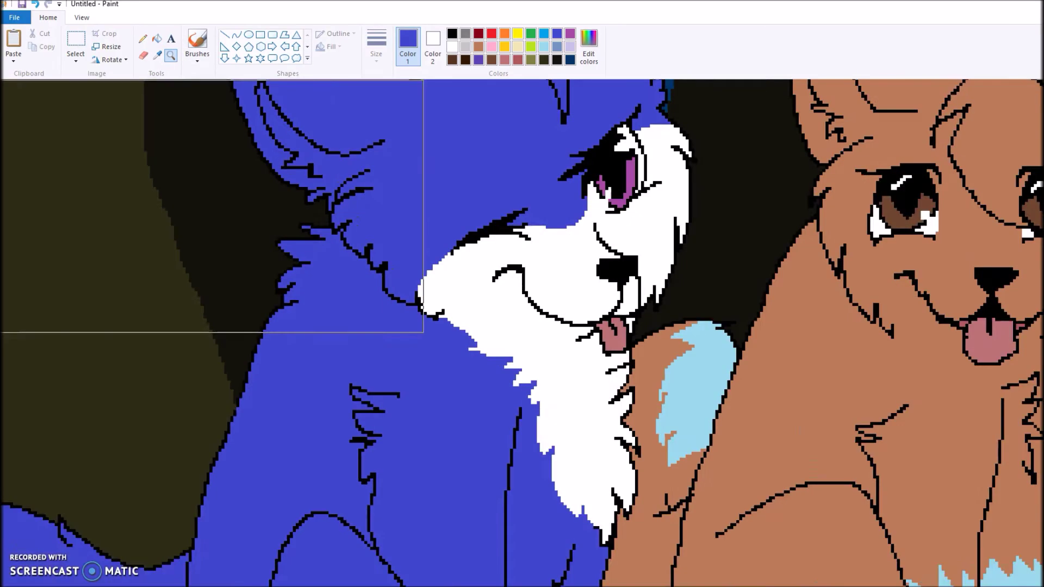
right_click(164, 204)
right_click(164, 203)
right_click(164, 204)
right_click(164, 204)
right_click(164, 204)
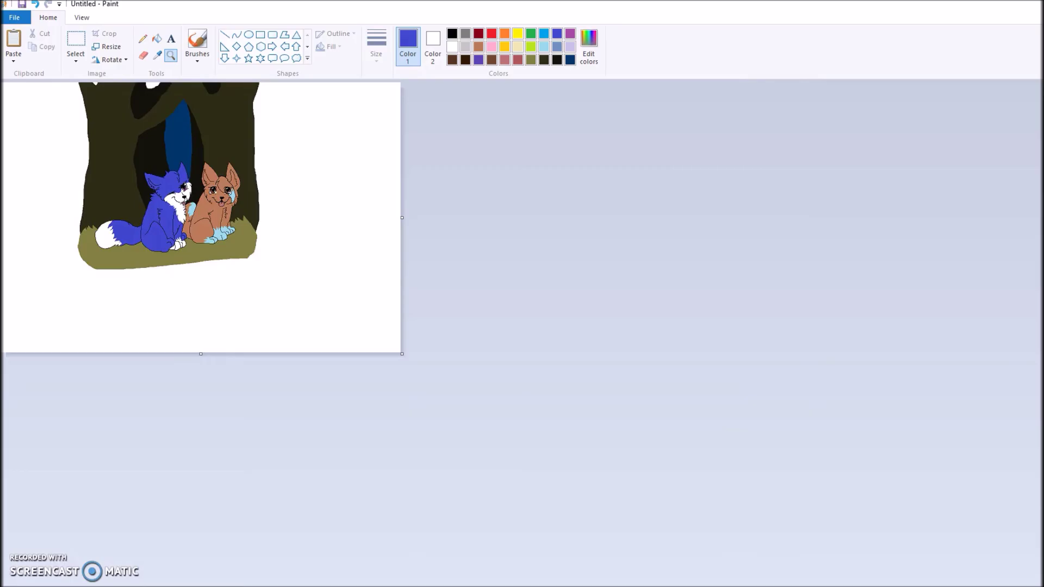
left_click_drag(201, 260, 201, 255)
left_click_drag(402, 169, 251, 169)
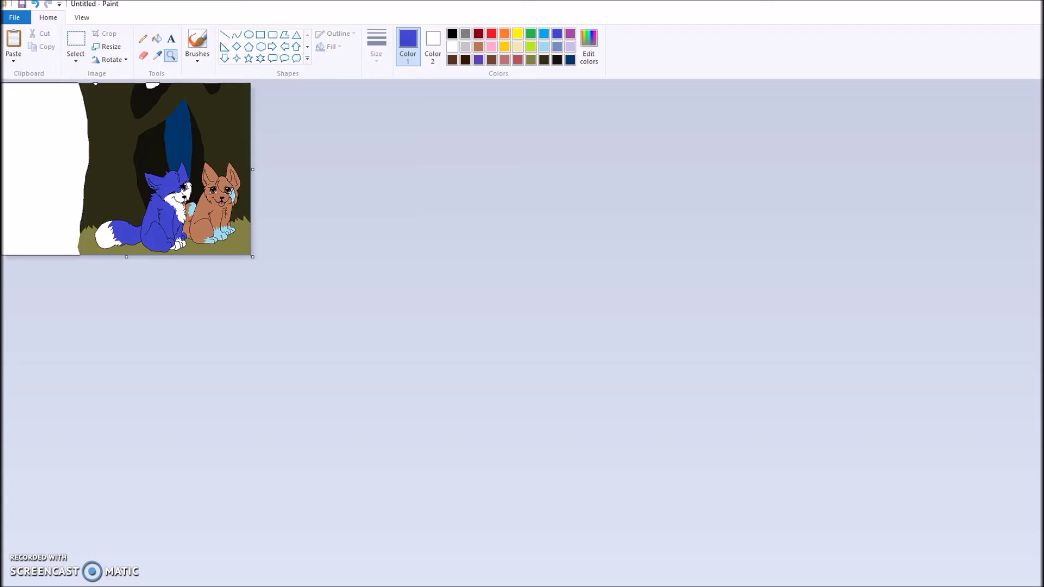
Step: Crop the canvas to the trees and canines, cutting off most of the blank strip beside the first tree
left_click(75, 41)
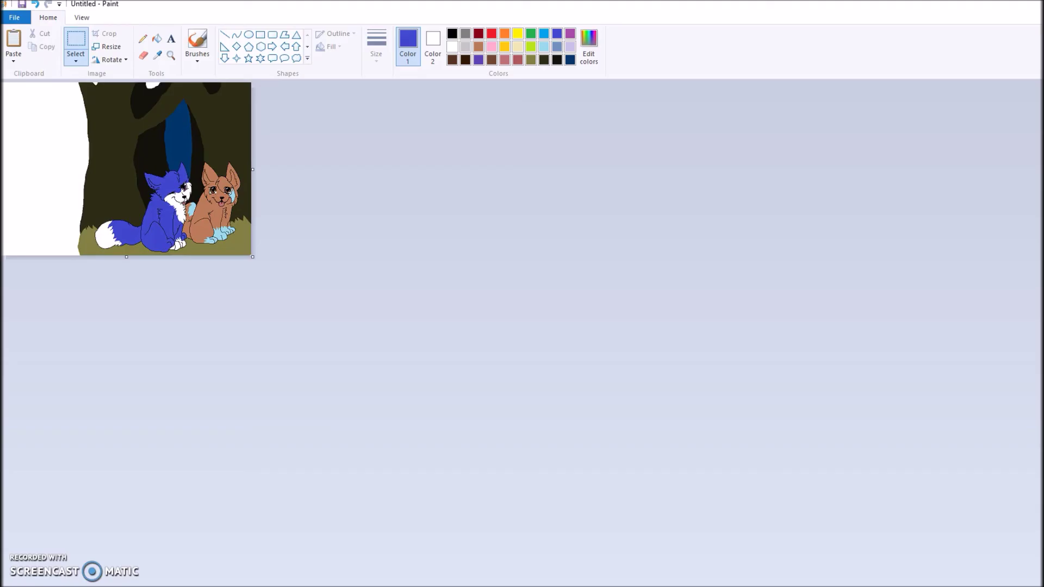
left_click_drag(58, 95, 252, 256)
left_click_drag(155, 169, 63, 165)
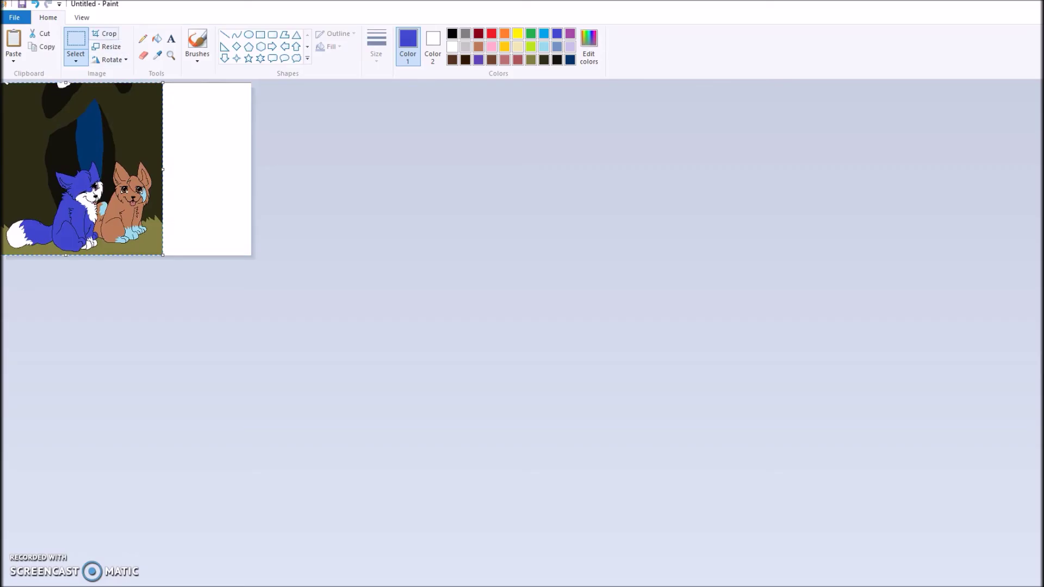
left_click(105, 33)
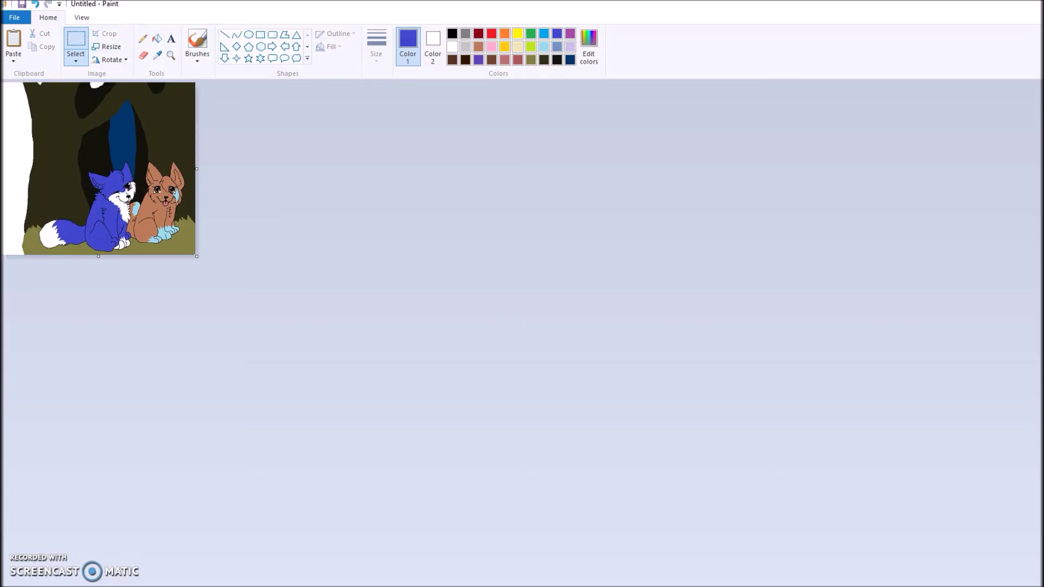
Step: Try to shift the drawing over the remaining blank strip beside the first tree, and undo the move
left_click_drag(20, 87, 195, 254)
left_click_drag(108, 163, 75, 162)
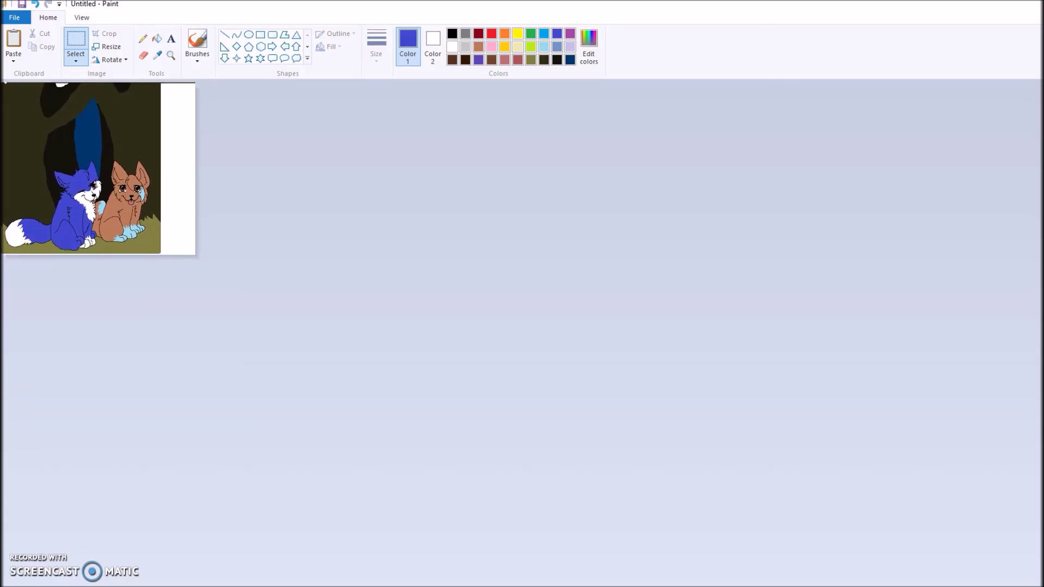
left_click_drag(75, 163, 107, 157)
left_click(35, 5)
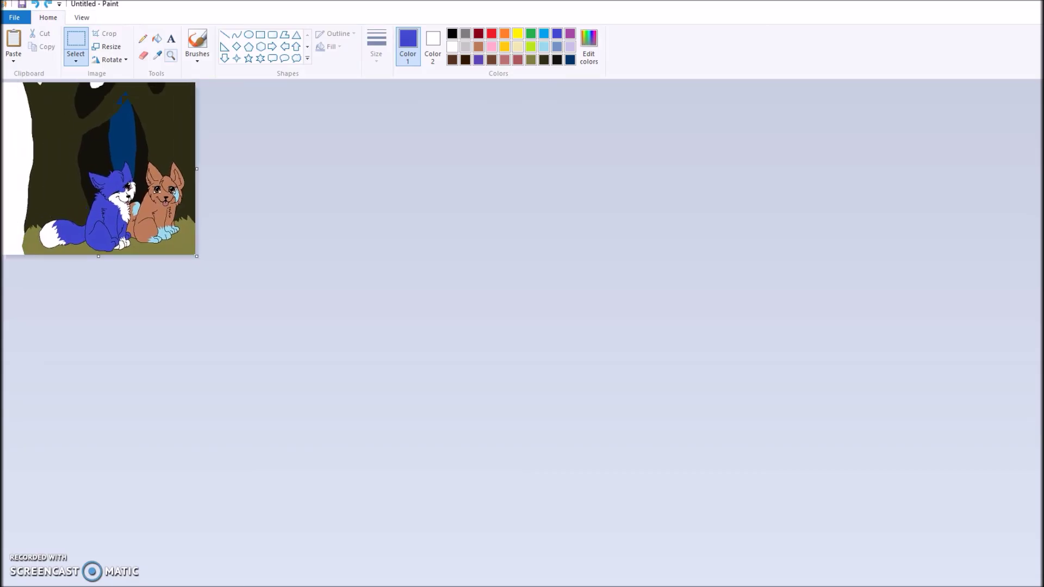
left_click(171, 56)
left_click(174, 123)
left_click(234, 119)
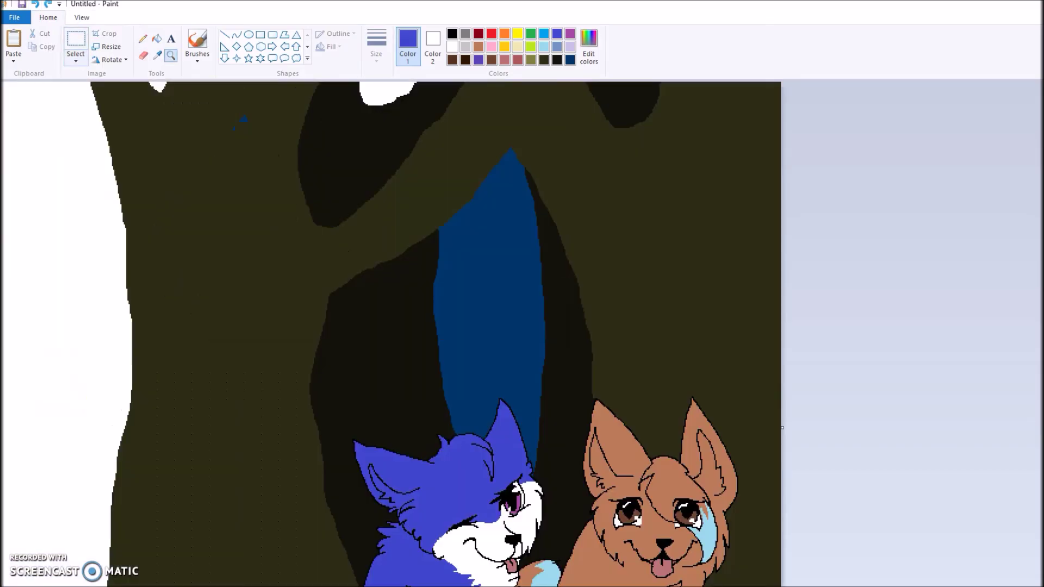
left_click(76, 40)
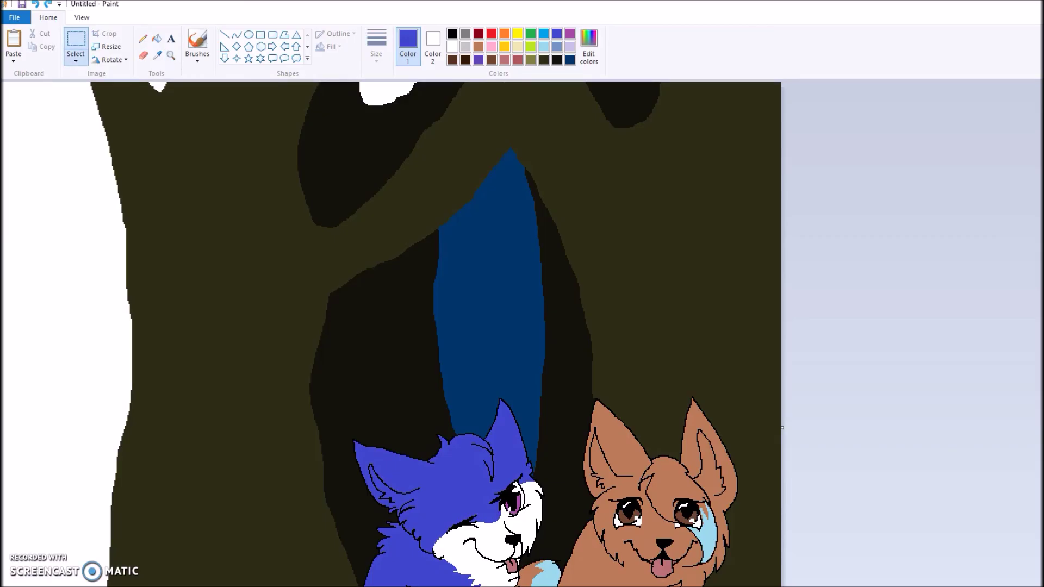
left_click_drag(66, 120, 59, 82)
key("Escape")
left_click_drag(35, 391, 60, 140)
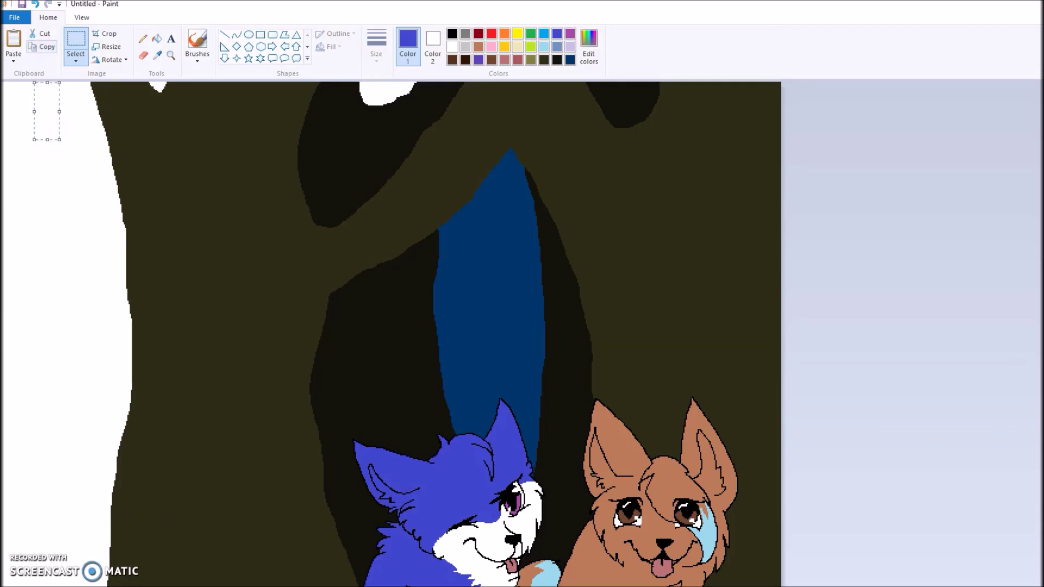
Step: Outline the whole drawing with a free-form selection and move it over most of the blank strip beside the first tree
left_click(76, 60)
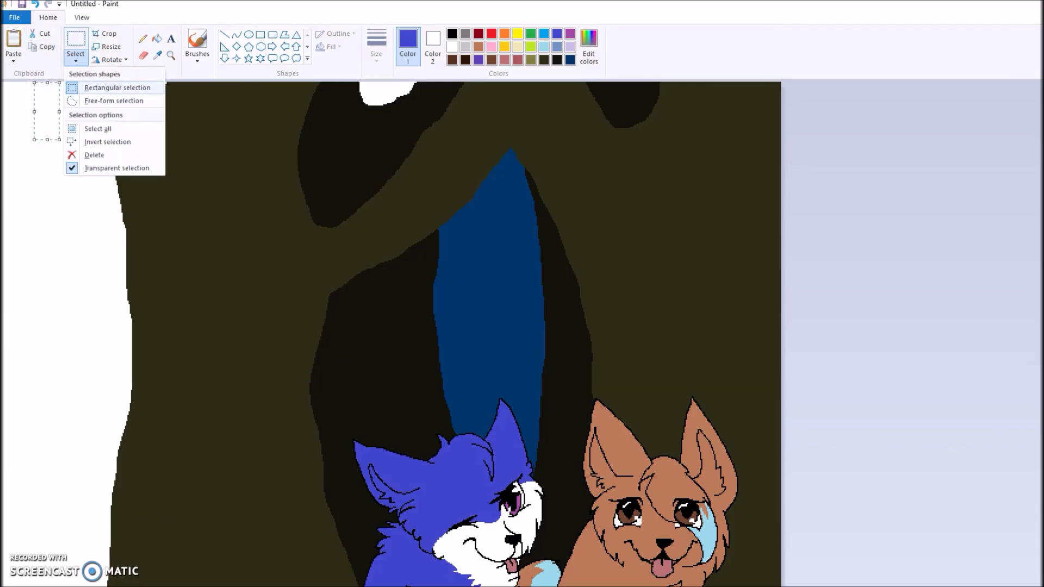
left_click(114, 101)
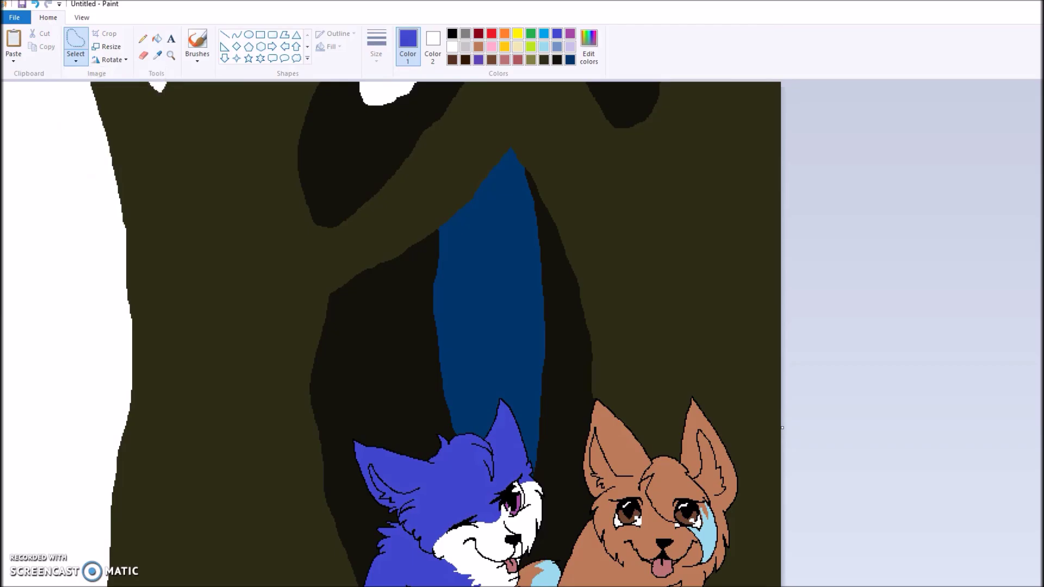
mouse_move(59, 83)
left_mouse_down()
mouse_move(33, 227)
mouse_move(36, 292)
mouse_move(16, 433)
mouse_move(57, 531)
mouse_move(25, 585)
left_mouse_up()
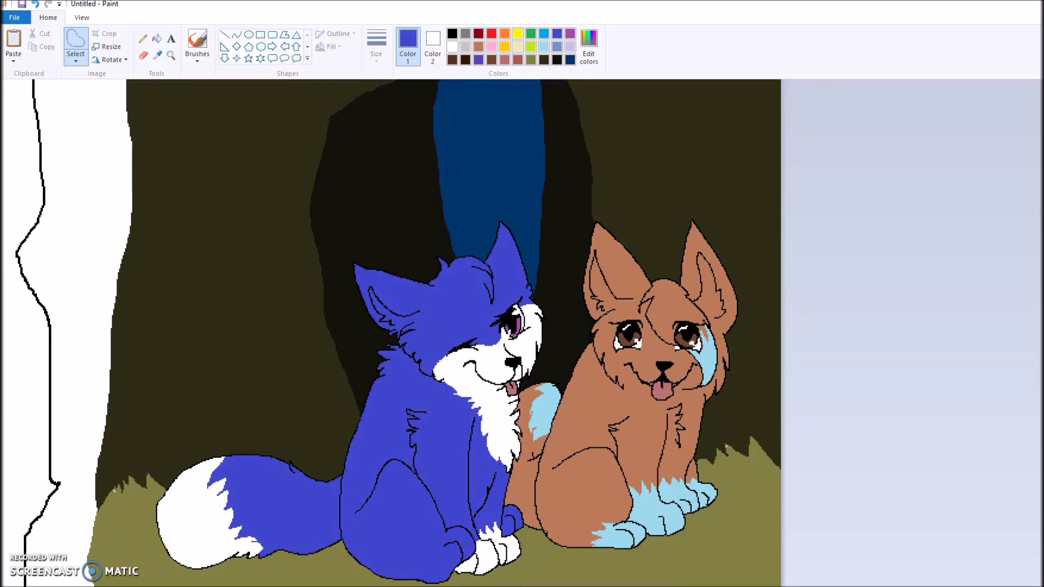
mouse_move(780, 585)
left_mouse_down()
mouse_move(776, 84)
mouse_move(48, 84)
left_mouse_up()
left_click_drag(397, 305, 305, 322)
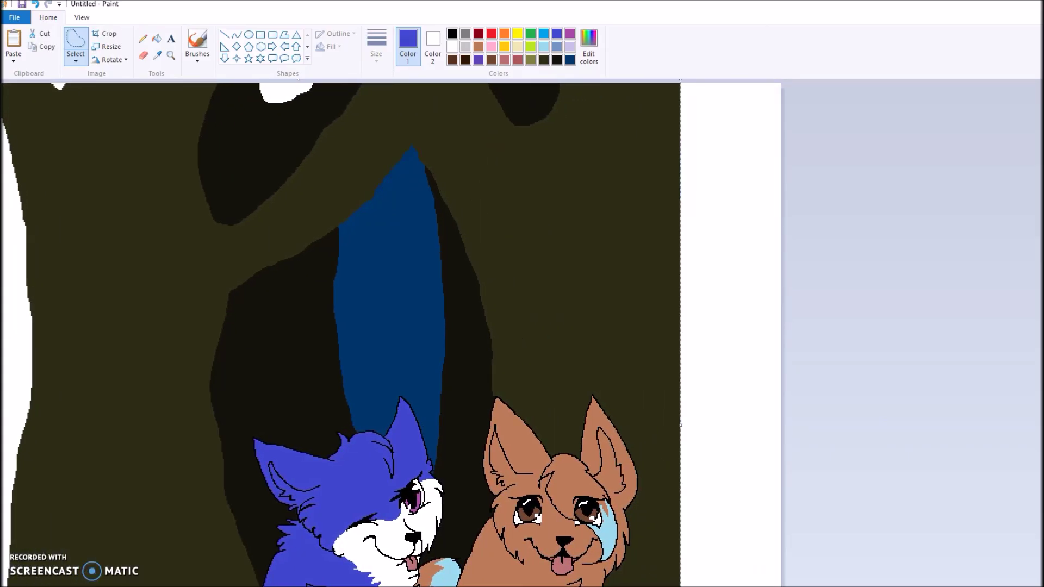
scroll(342, 331, "down", 3)
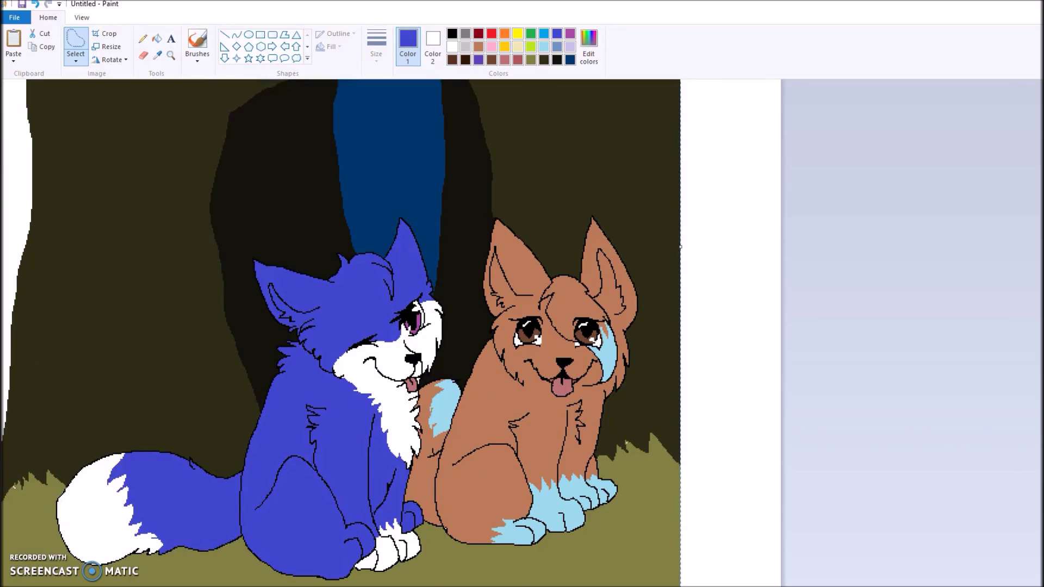
left_click_drag(343, 332, 320, 336)
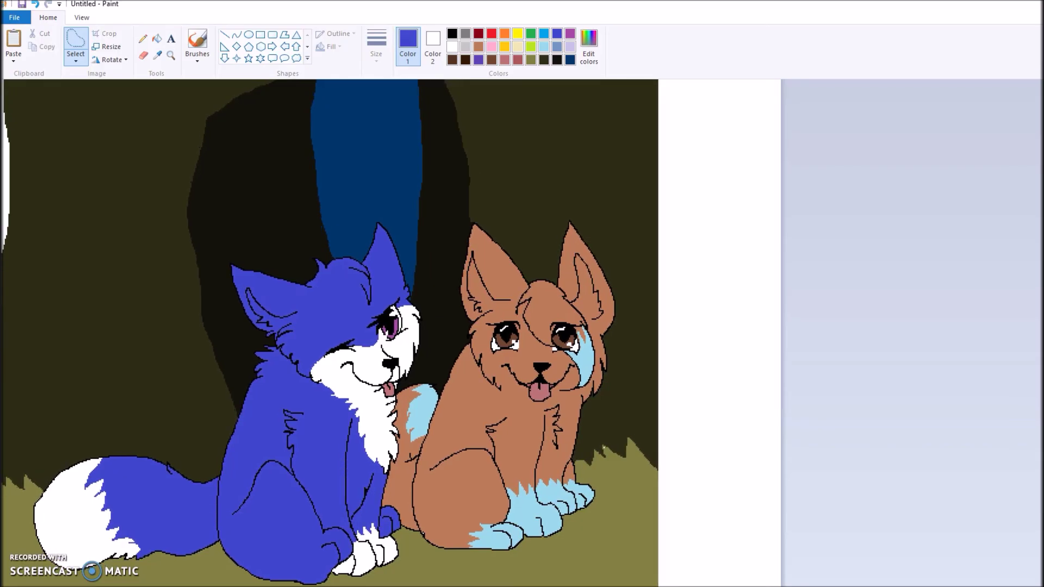
Step: Align the shifted drawing flush with the canvas's upper edge and release the selection
scroll(329, 333, "up", 3)
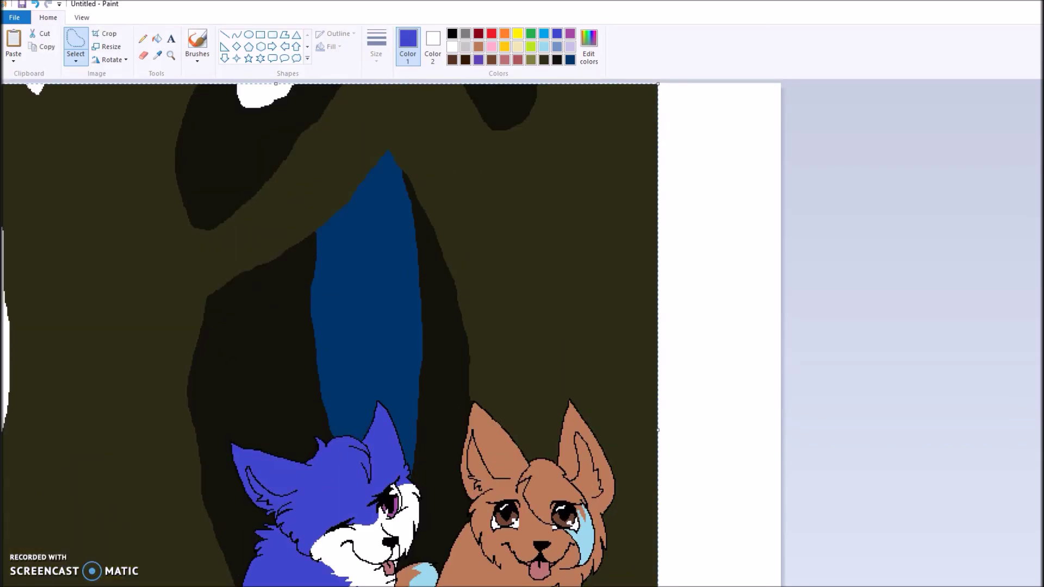
key("Escape")
key("ctrl+z")
key("ctrl+z")
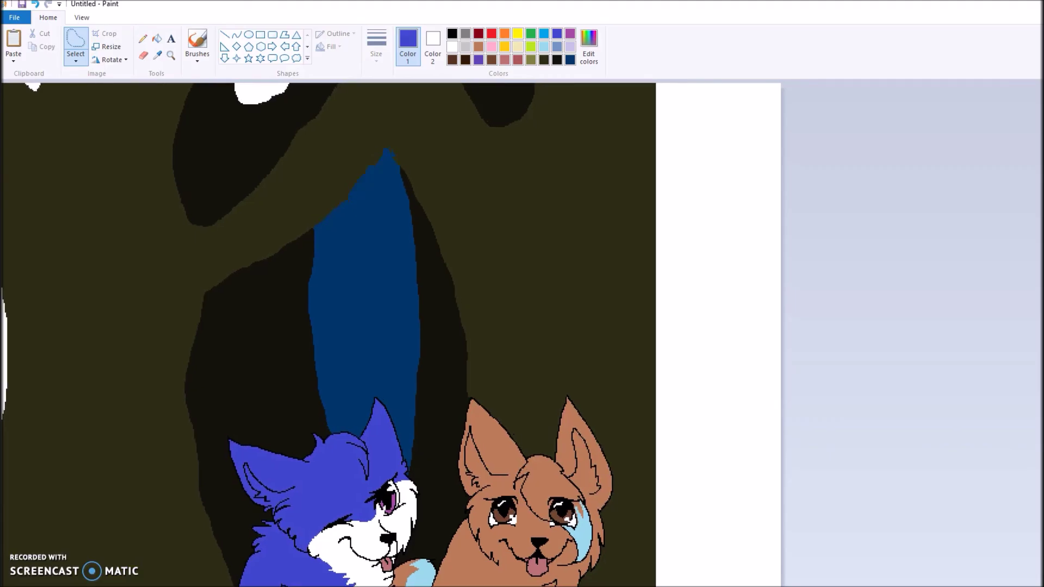
scroll(328, 333, "down", 3)
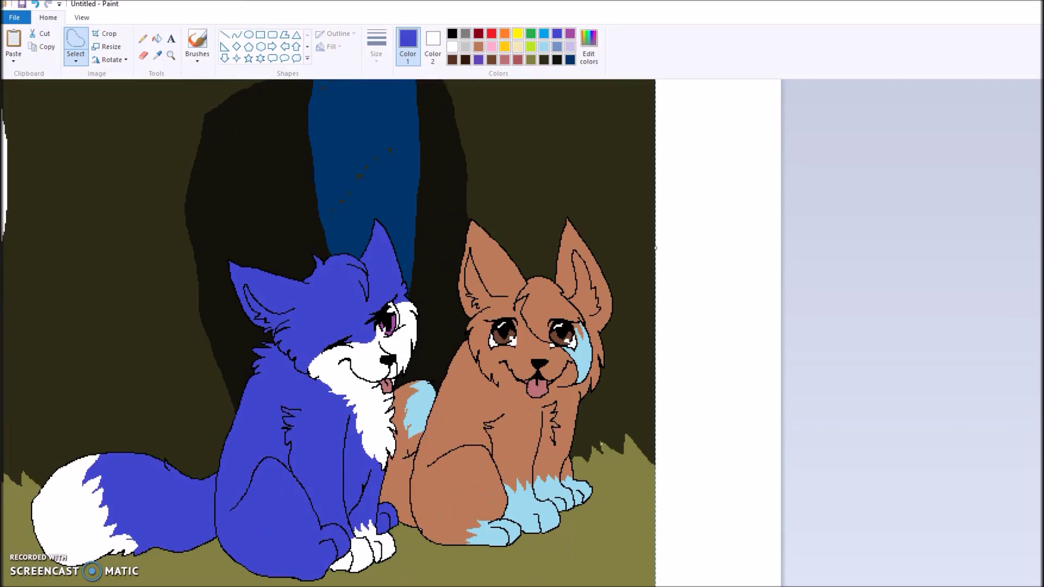
key("Escape")
Step: Shrink the canvas width to the second tree's outer edge, cutting off the blank area left by the move
left_click_drag(782, 250, 655, 250)
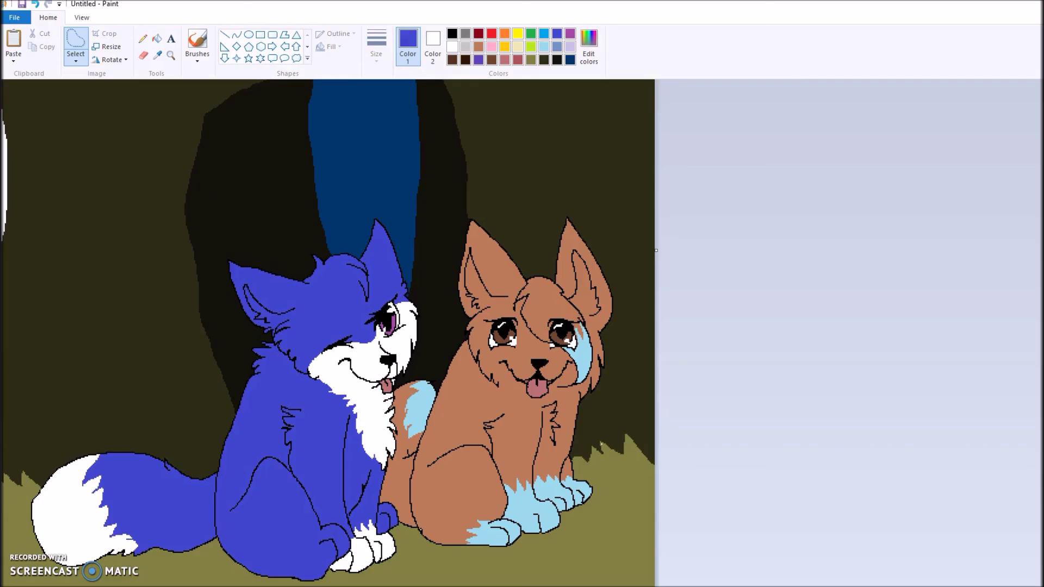
left_click_drag(655, 586, 656, 583)
scroll(326, 326, "up", 5)
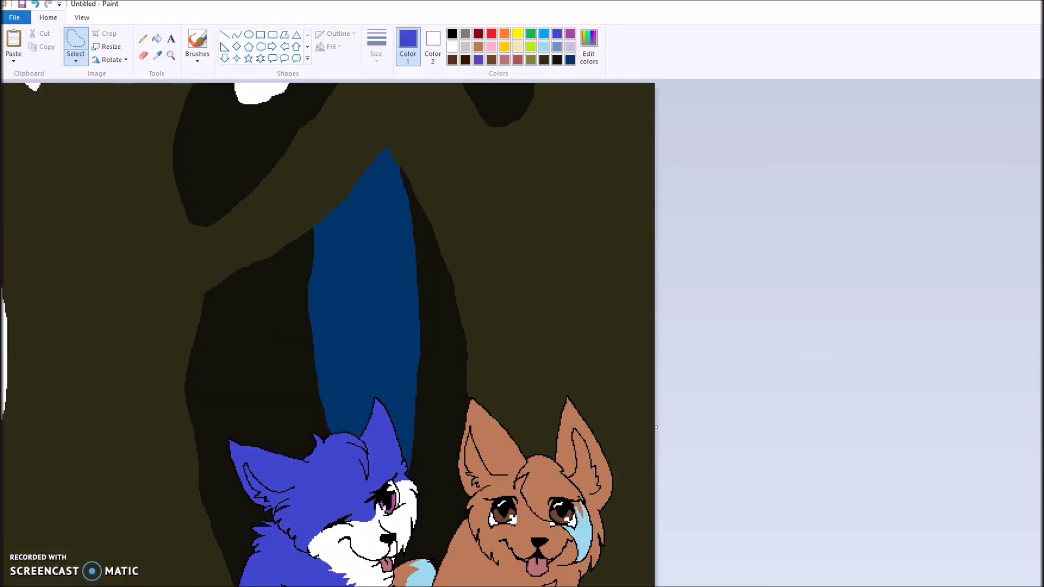
Step: Fill the two white sky gaps between the upper branches with navy blue
left_click(570, 60)
left_click(157, 38)
left_click(34, 86)
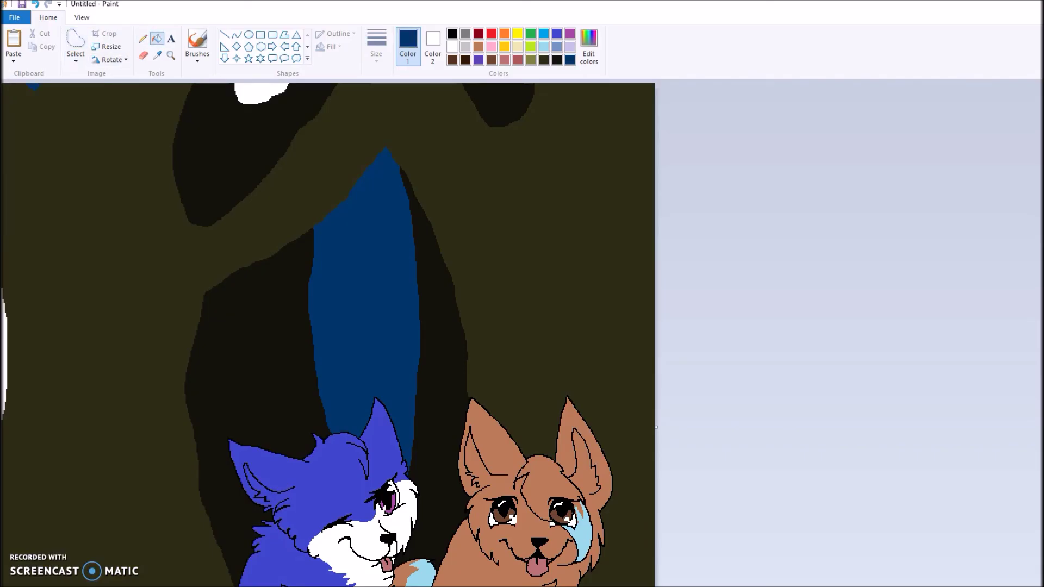
left_click(260, 92)
left_click(170, 55)
right_click(305, 217)
right_click(304, 217)
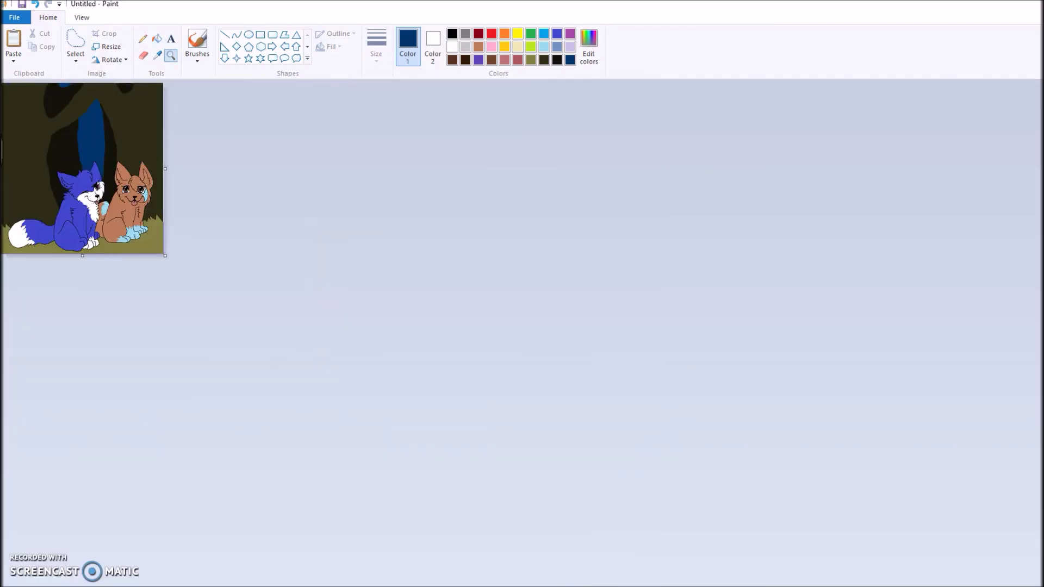
left_click(109, 169)
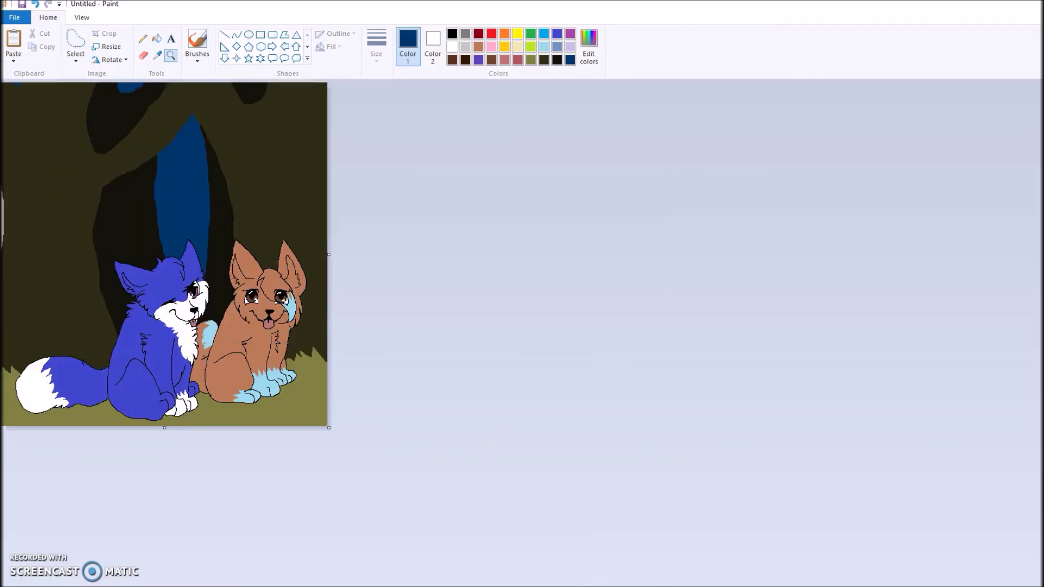